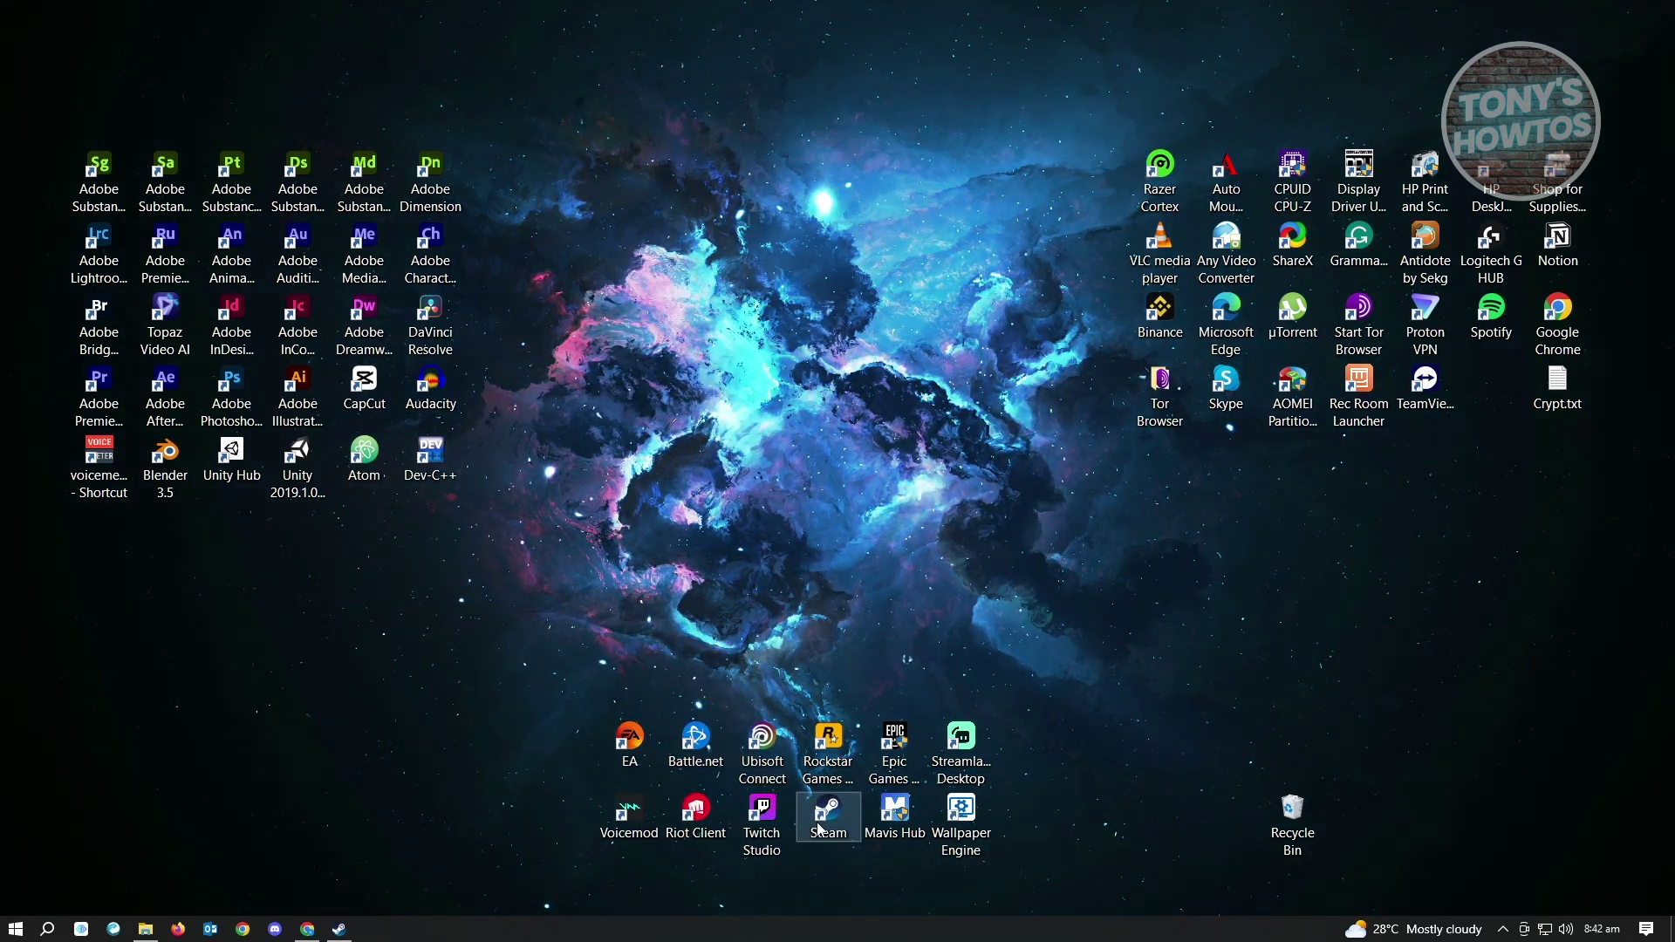
Step: Open Steam and launch Wallpaper Engine from the library
double_click(852, 815)
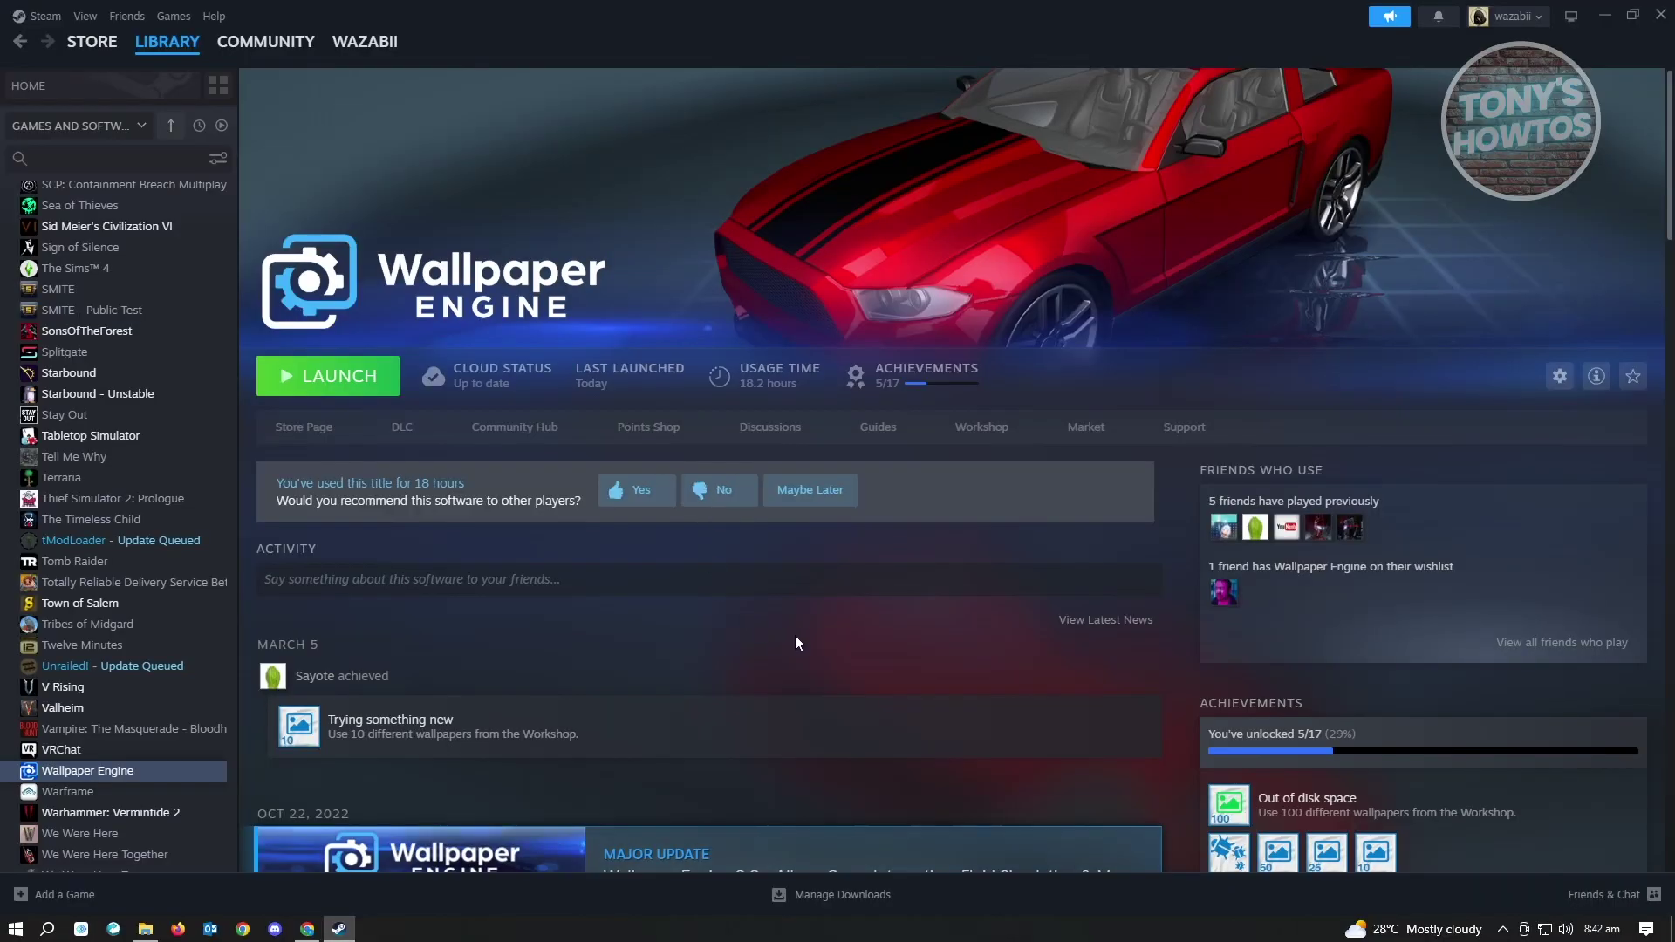
left_click(350, 386)
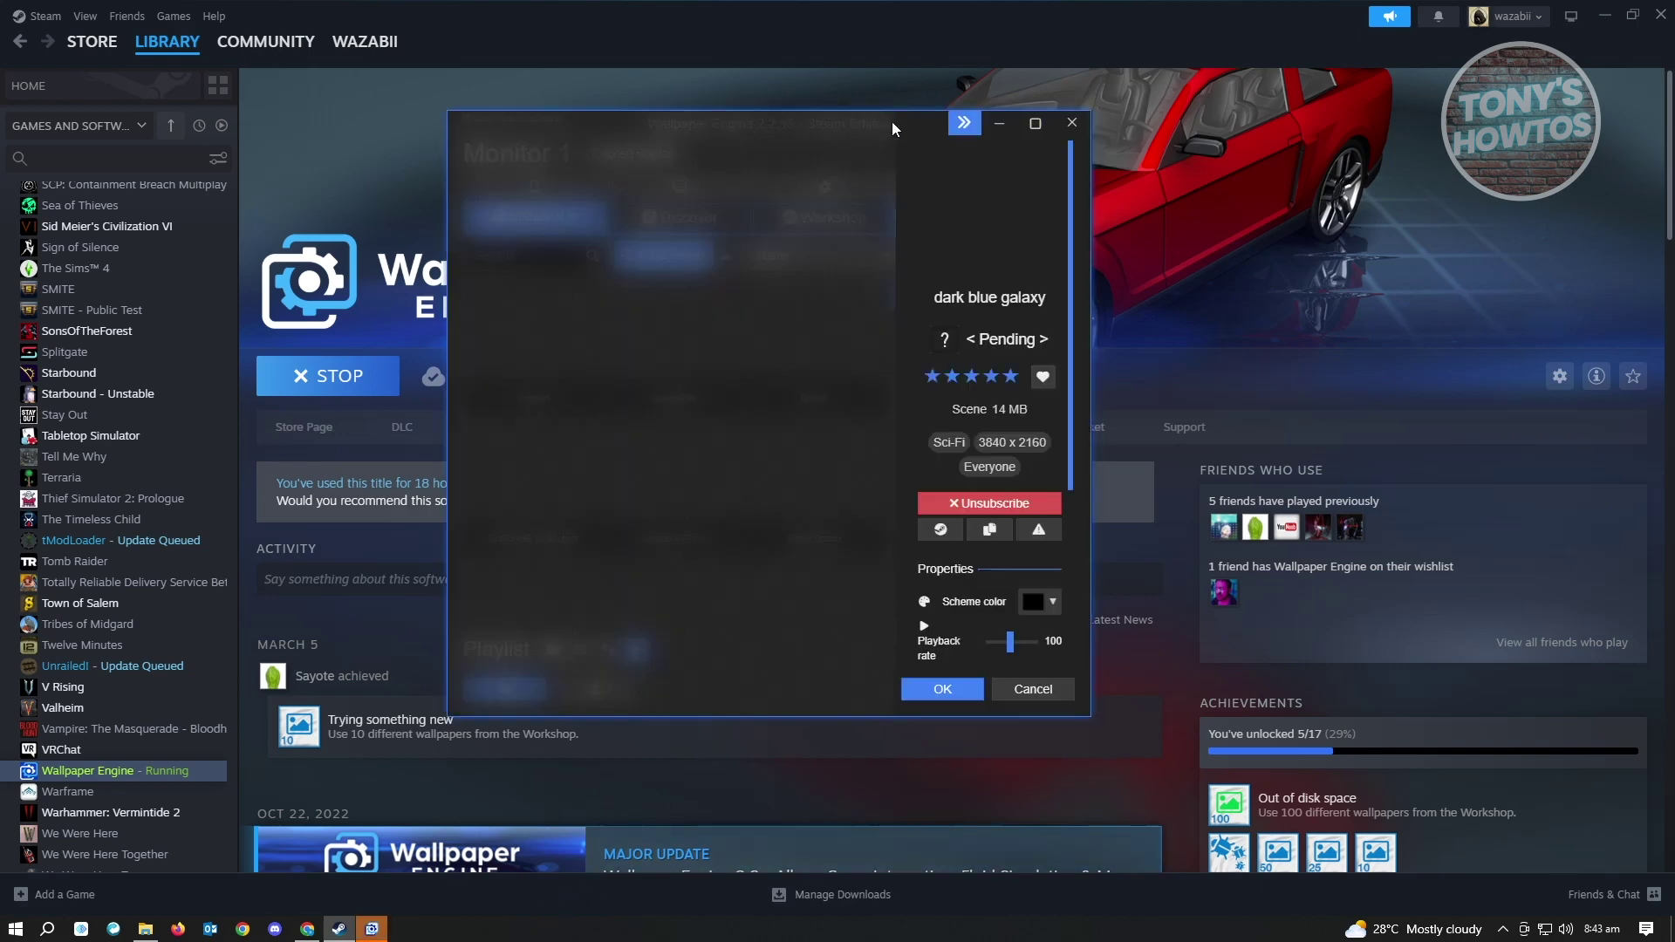
left_click_drag(892, 122, 914, 126)
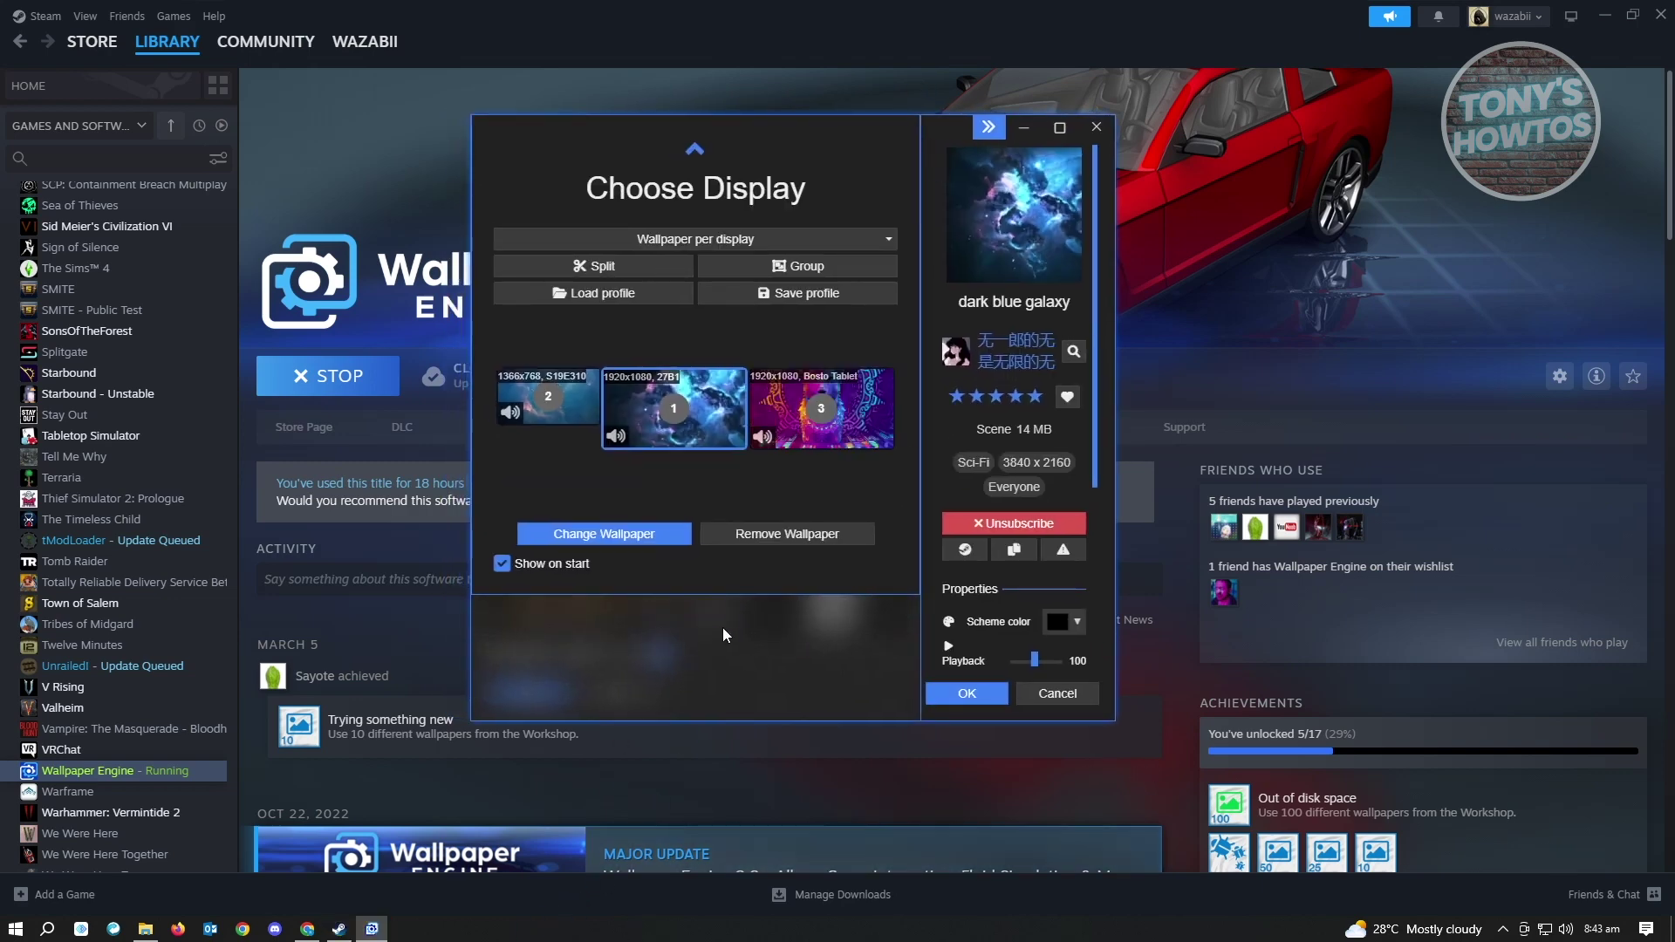
Step: Minimize Steam and open the wallpaper selection for Monitor 1, moving the window aside to expose the desktop
left_click(1605, 14)
left_click_drag(856, 133, 932, 130)
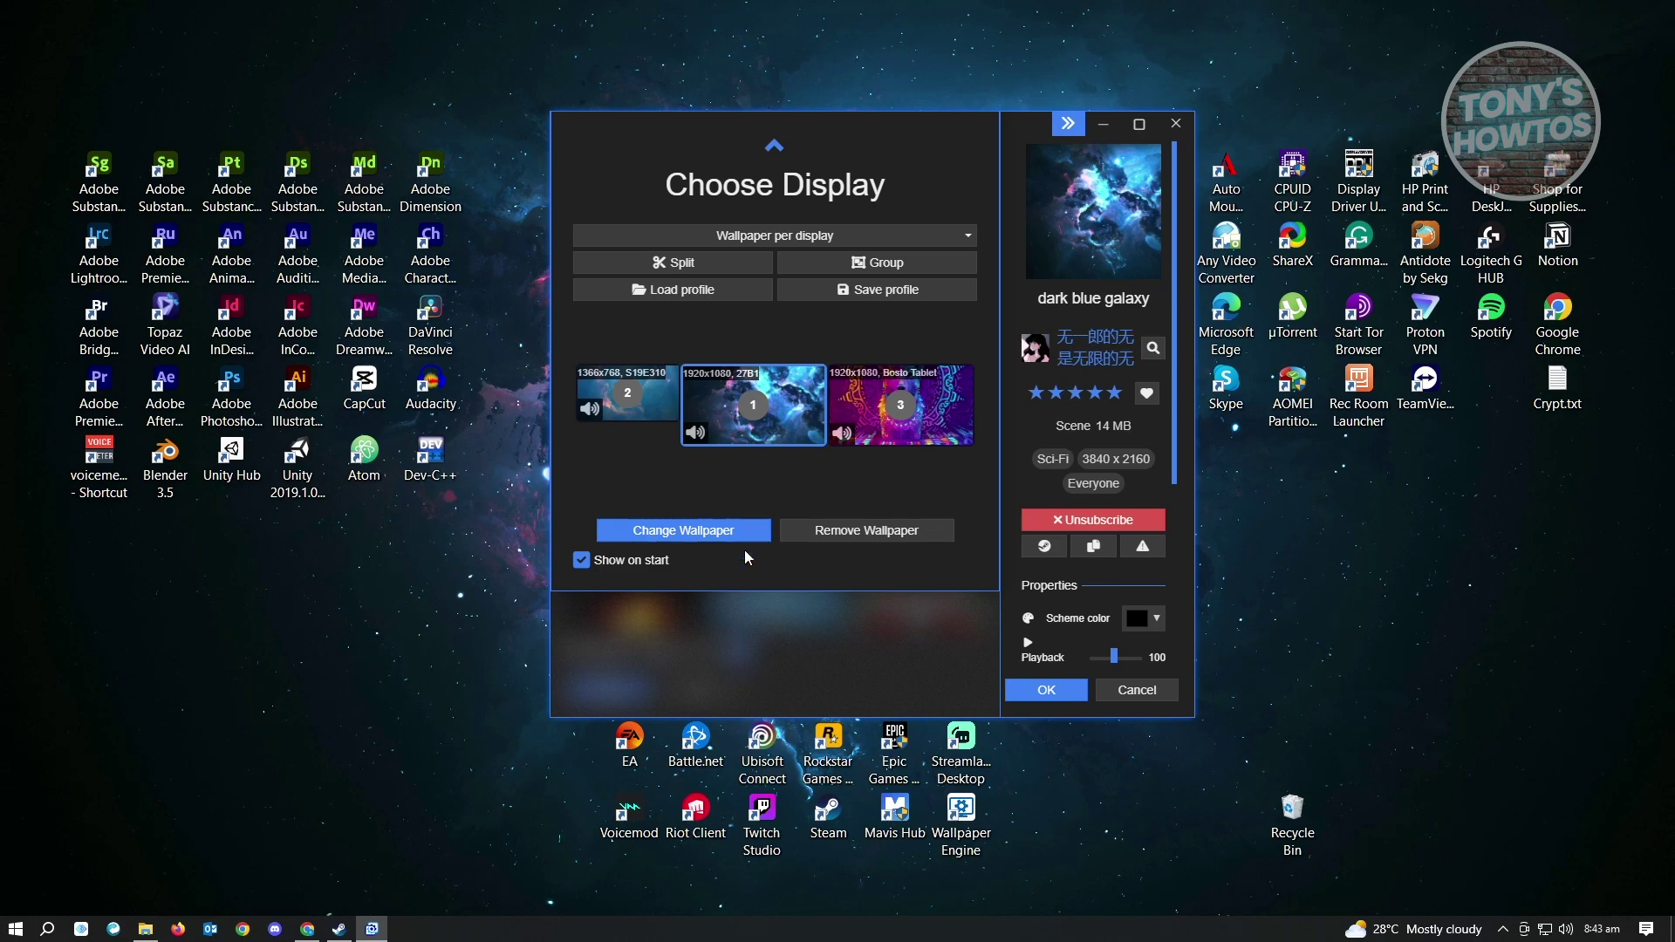
left_click(720, 532)
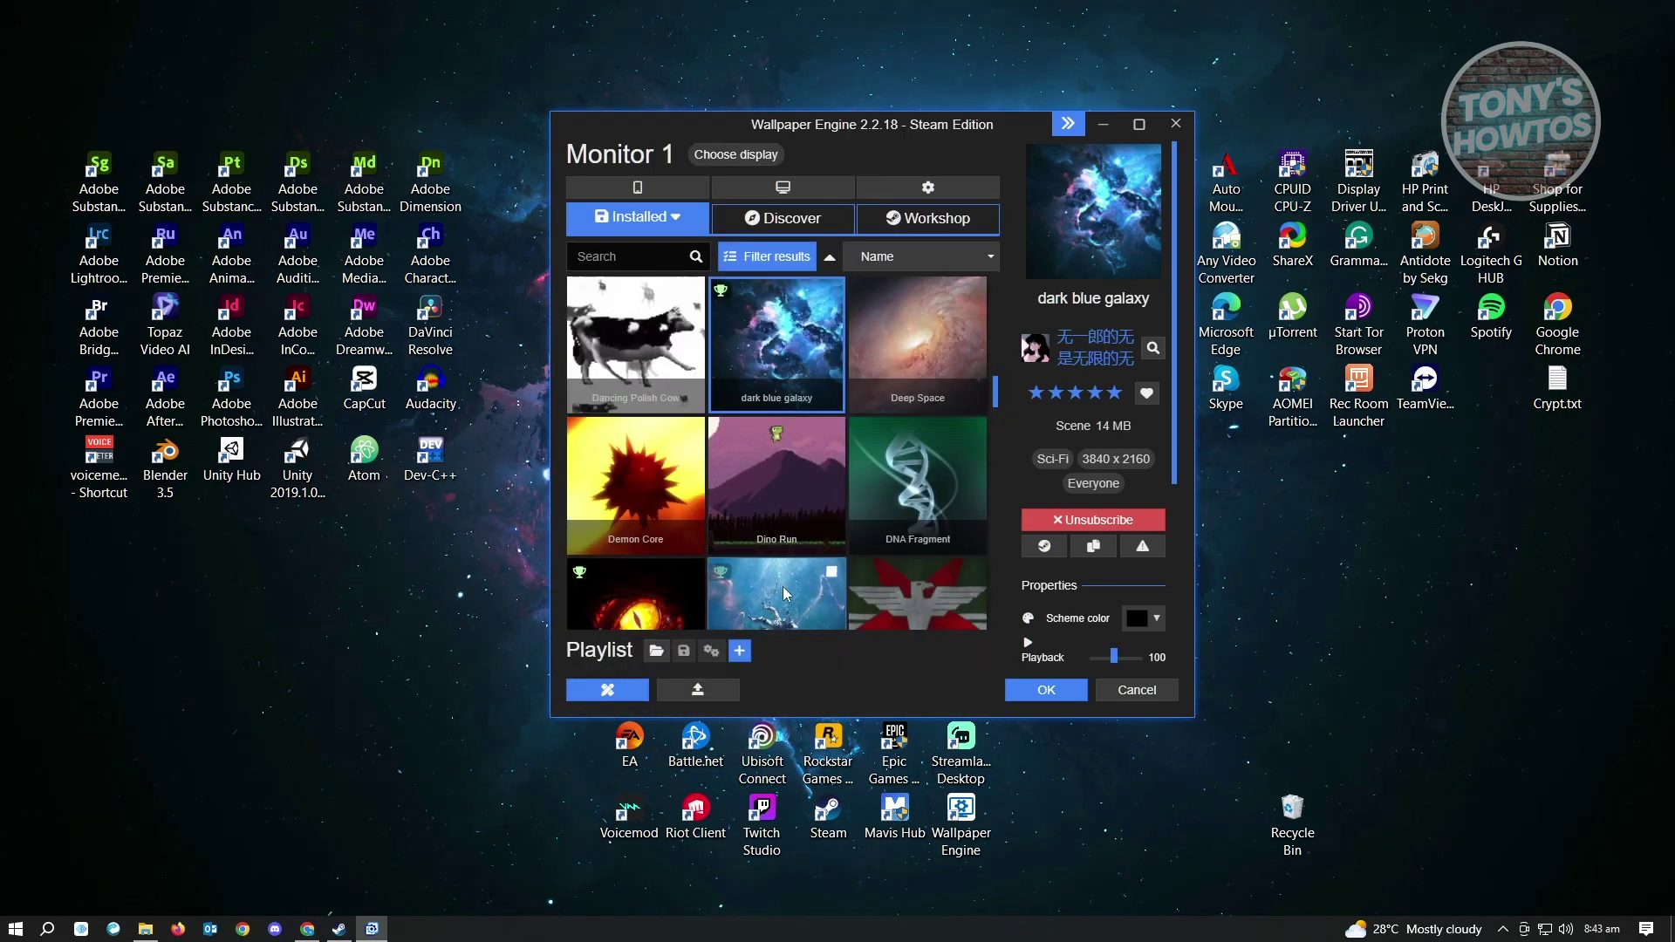
left_click_drag(932, 133, 1357, 91)
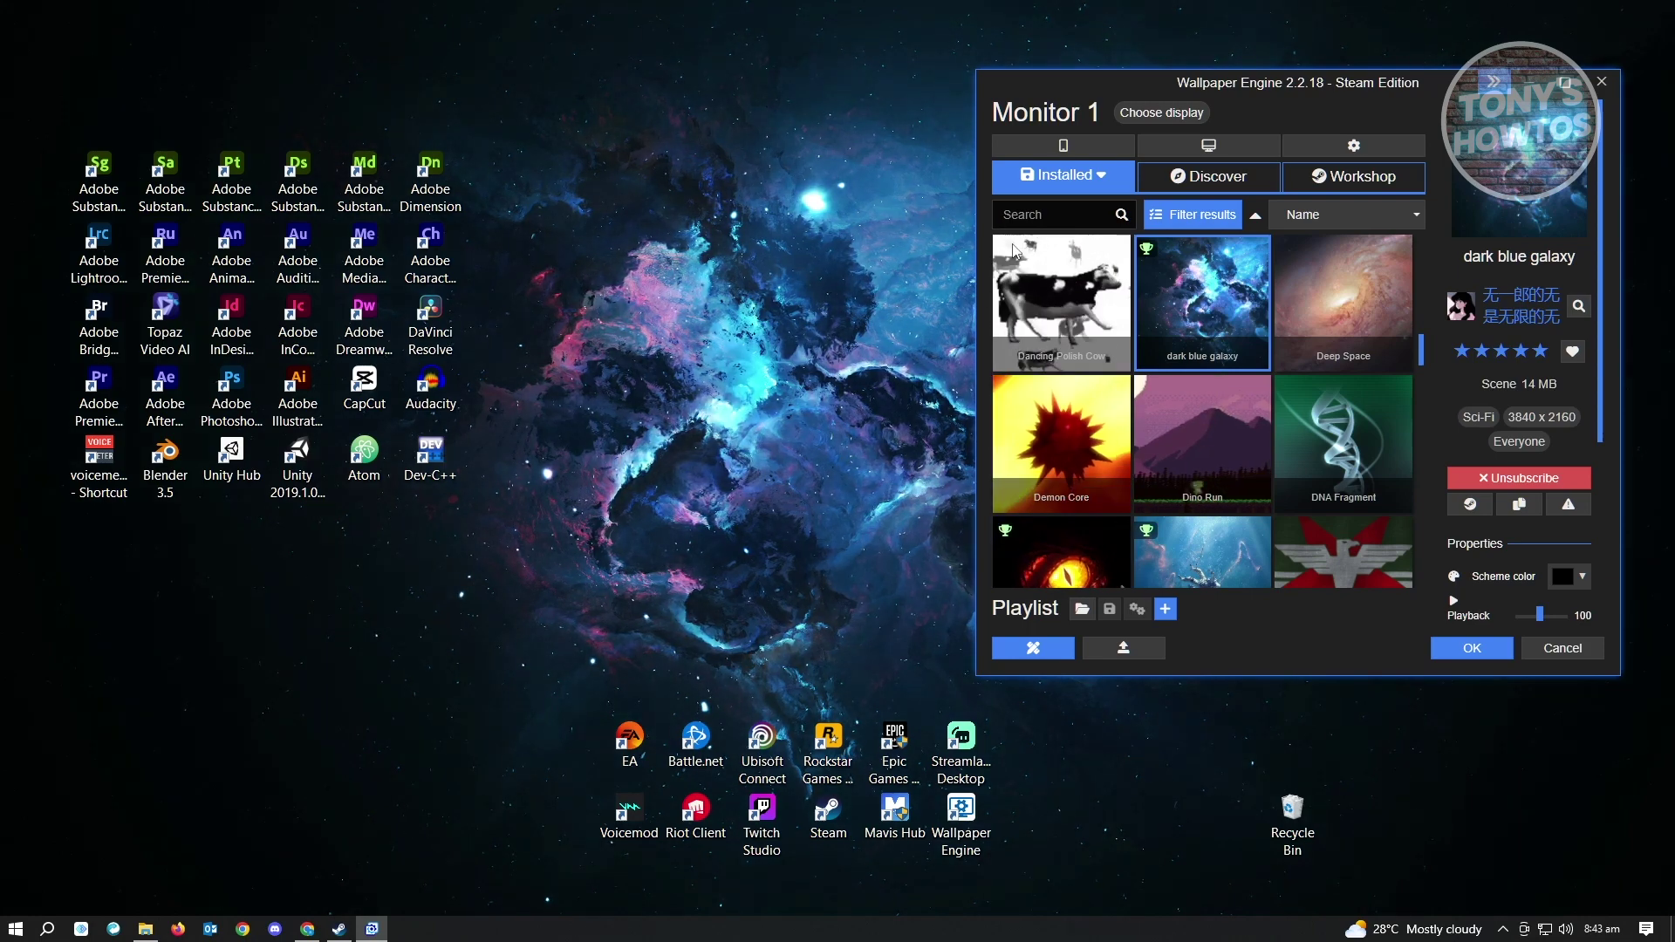
Step: Apply the installed Demon Core wallpaper, and replace it with Floating In Space By VISUALDON
left_click(1088, 179)
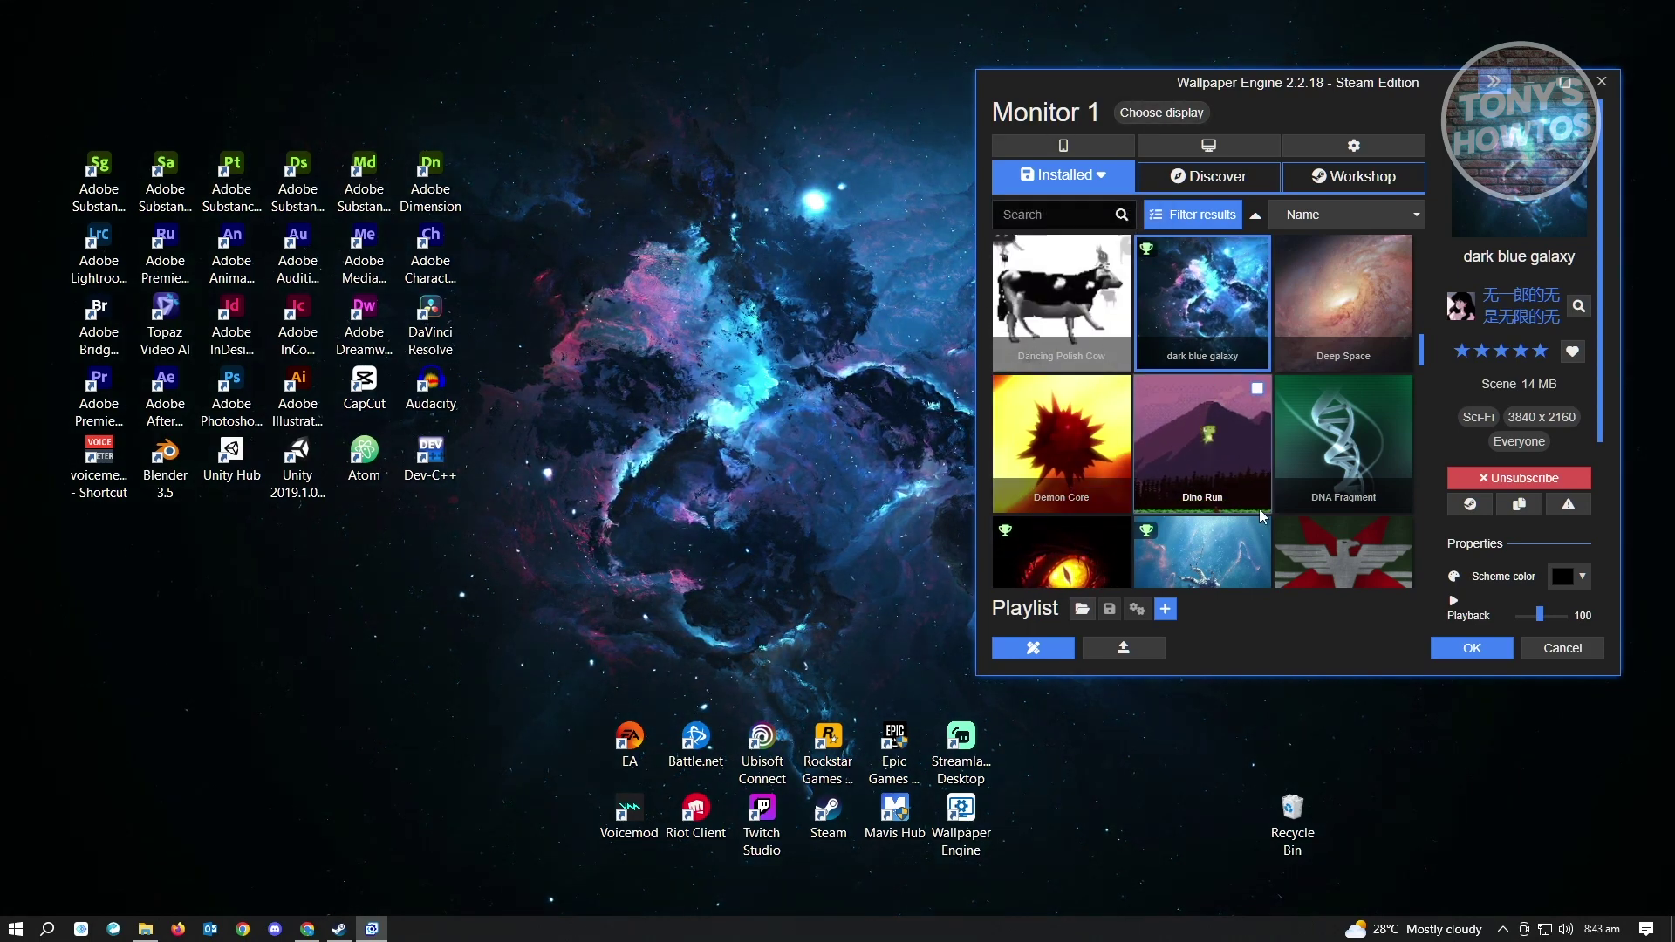
left_click(1082, 425)
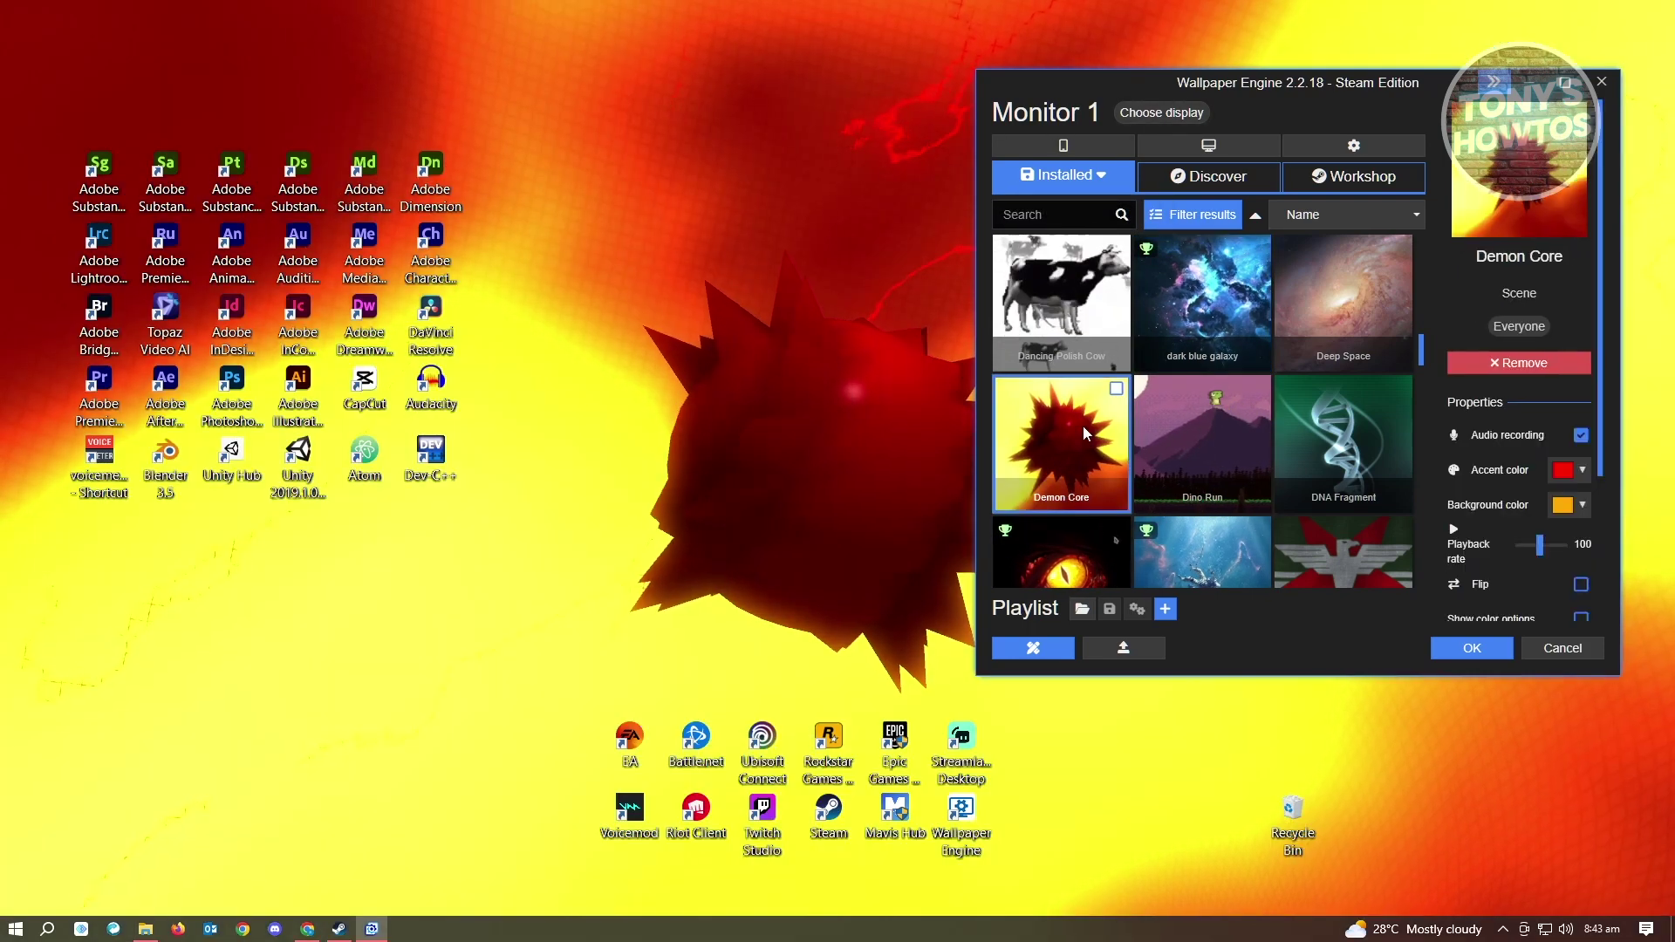
scroll(1351, 444, "down", 1)
scroll(1351, 443, "down", 3)
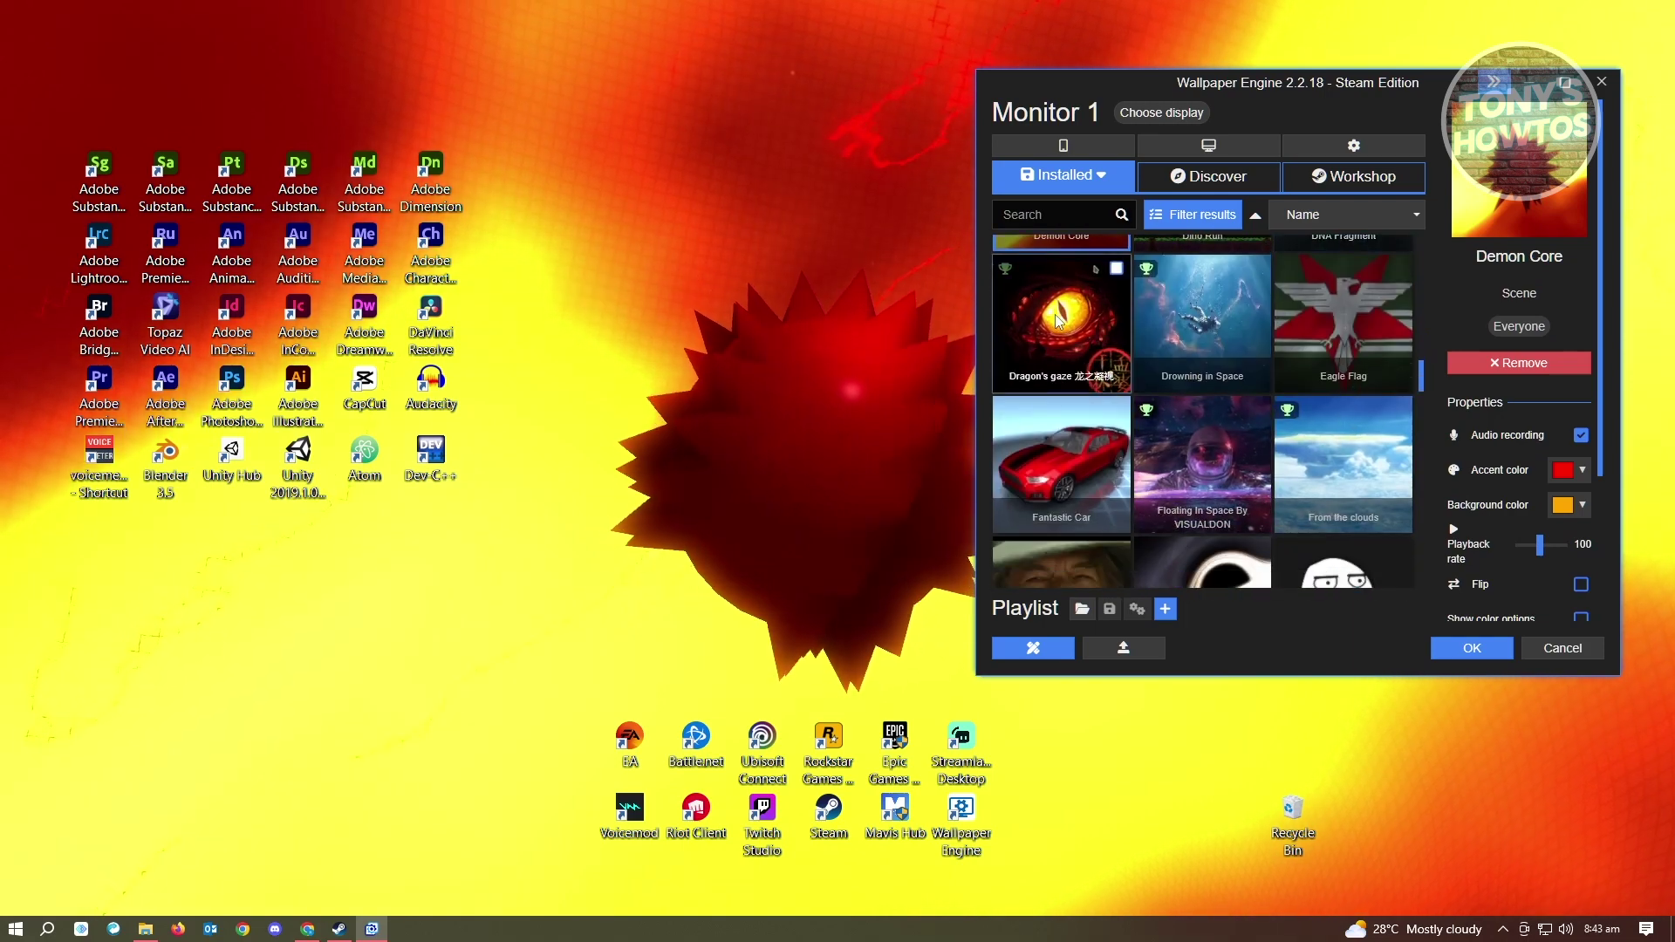
left_click(1213, 448)
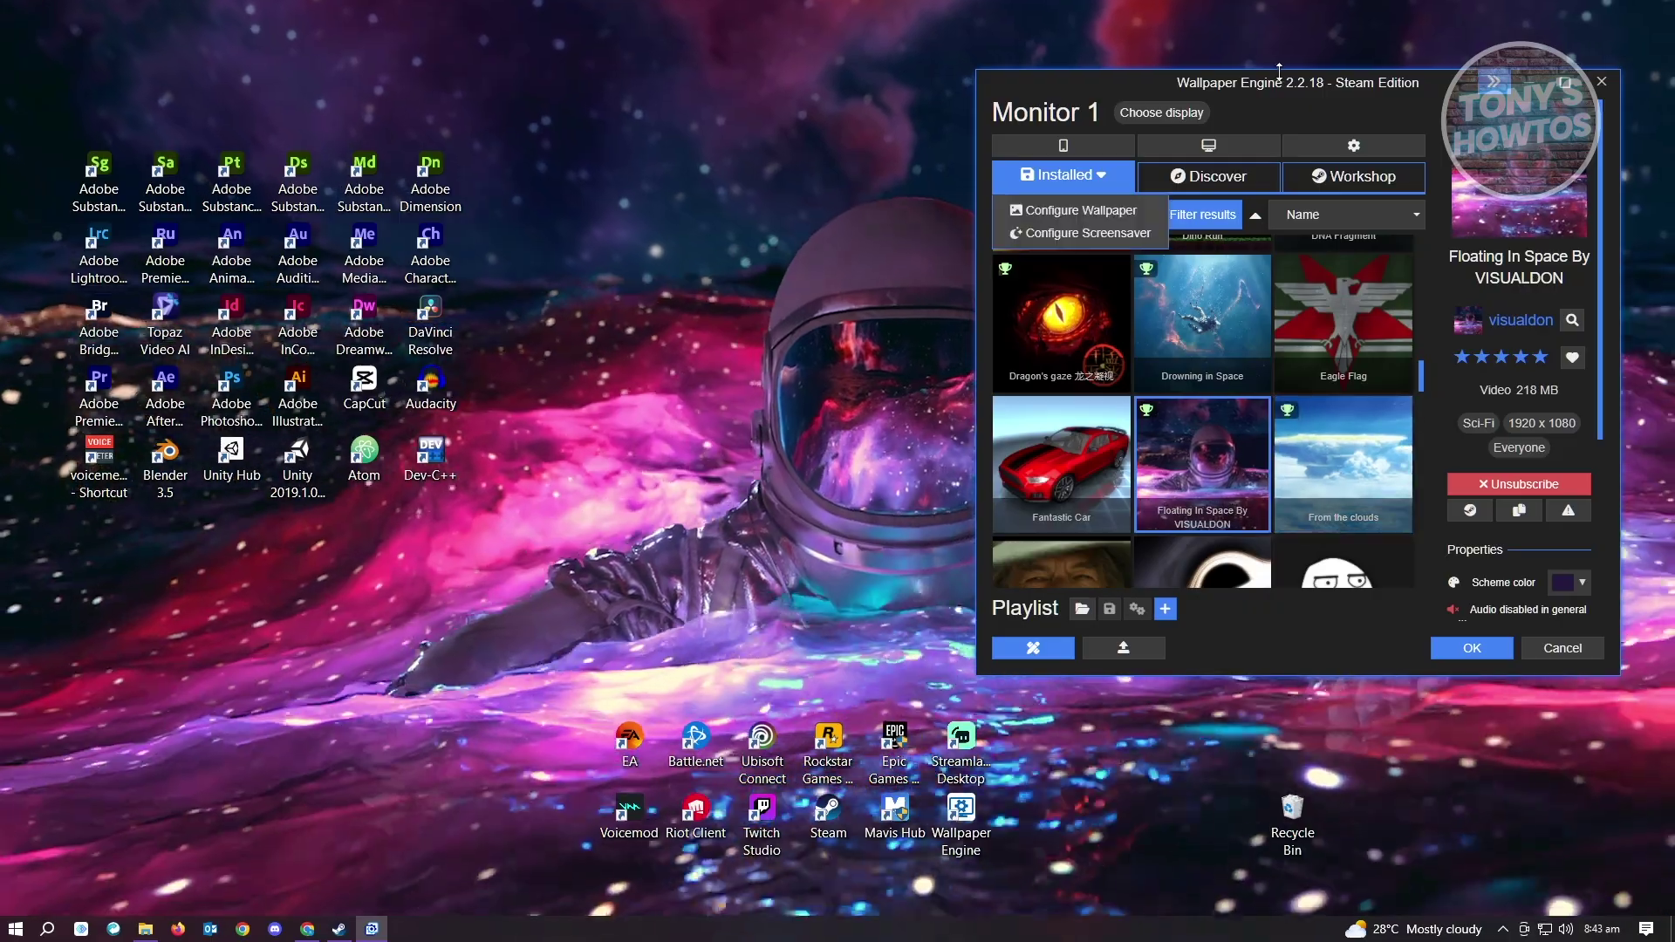
Step: Find 3D Solar System among the popular technology wallpapers in Discover, subscribe to it and apply it to the desktop
left_click_drag(1271, 89, 1186, 136)
left_click(1119, 219)
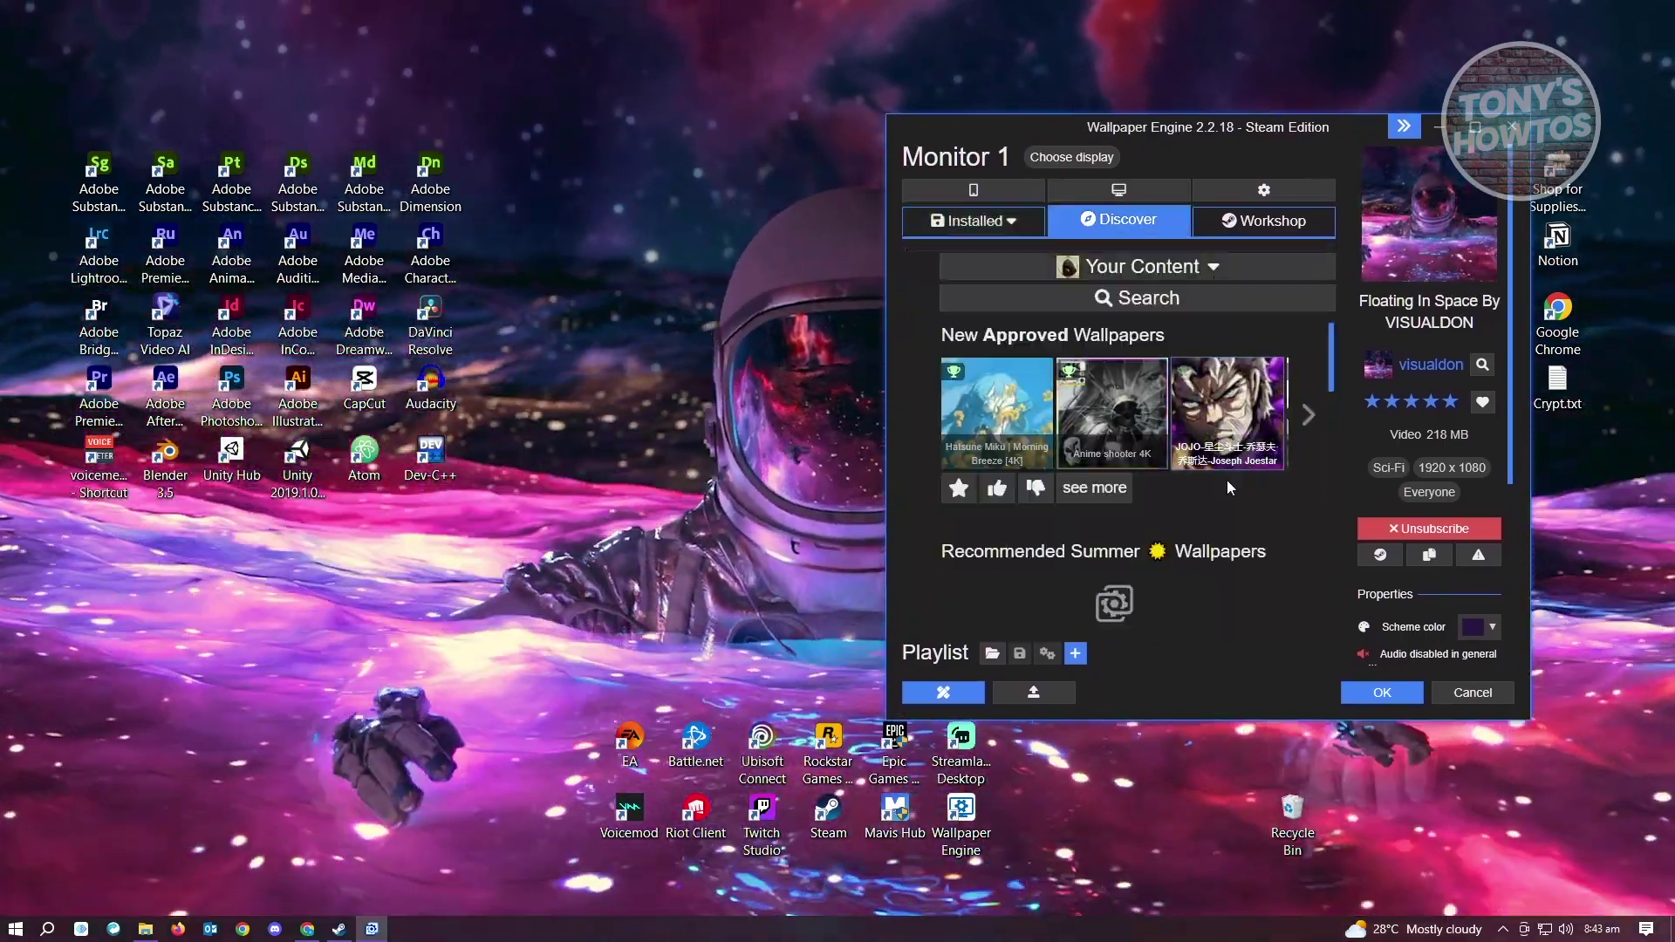
scroll(1233, 479, "down", 3)
scroll(1226, 486, "down", 5)
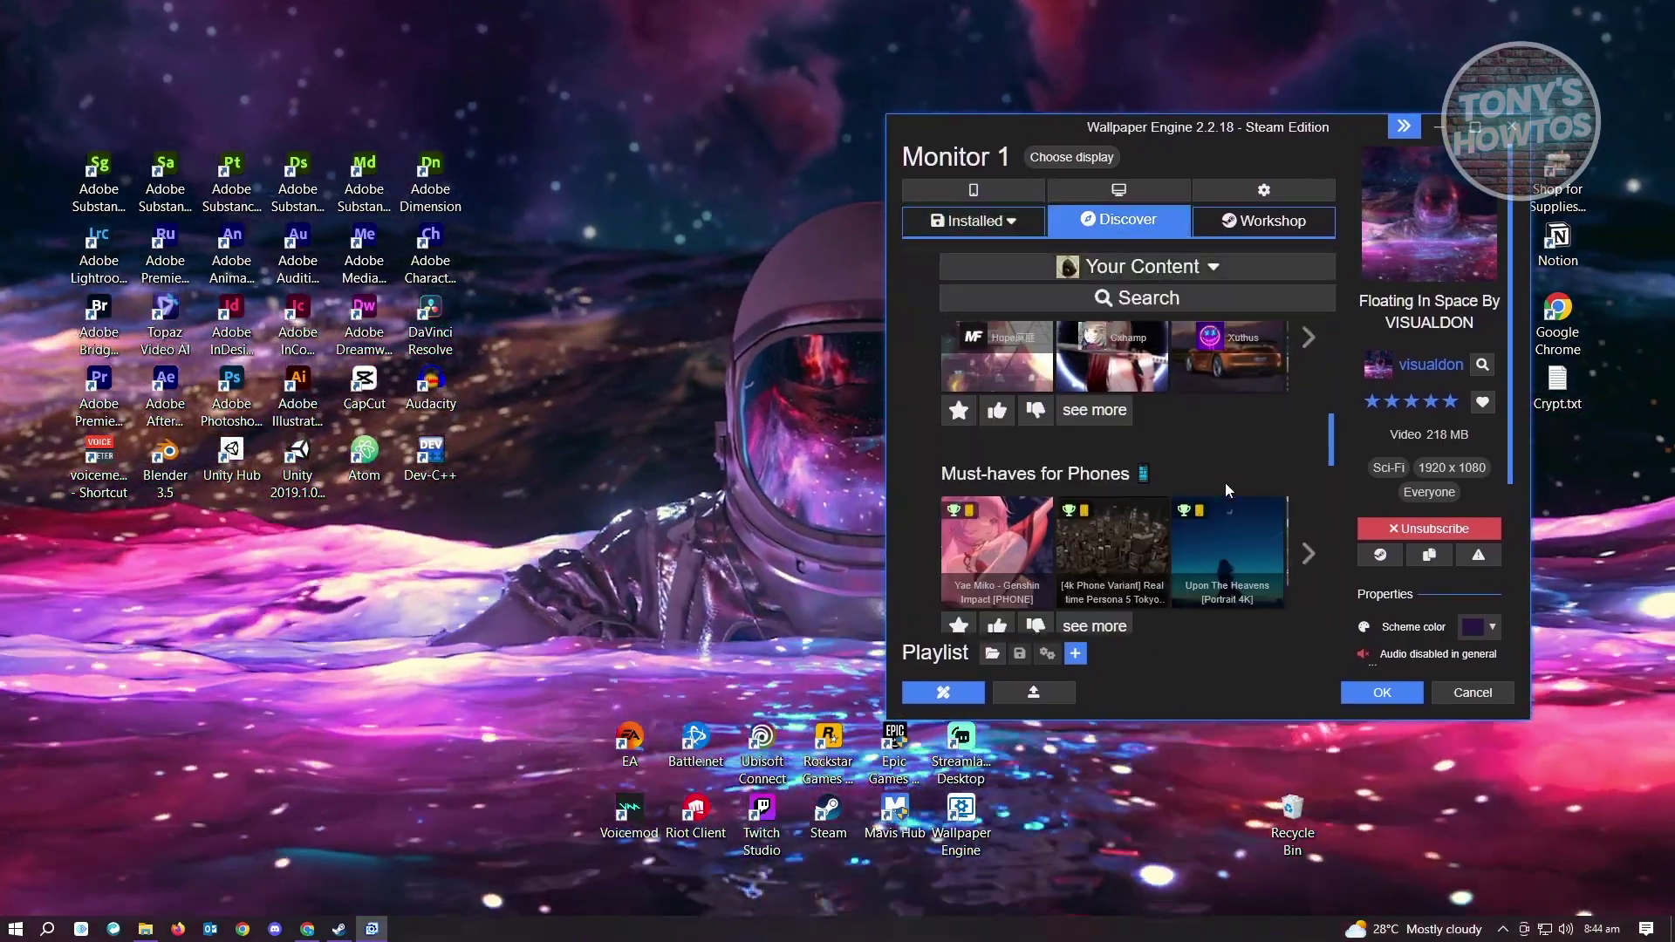
scroll(1229, 485, "down", 2)
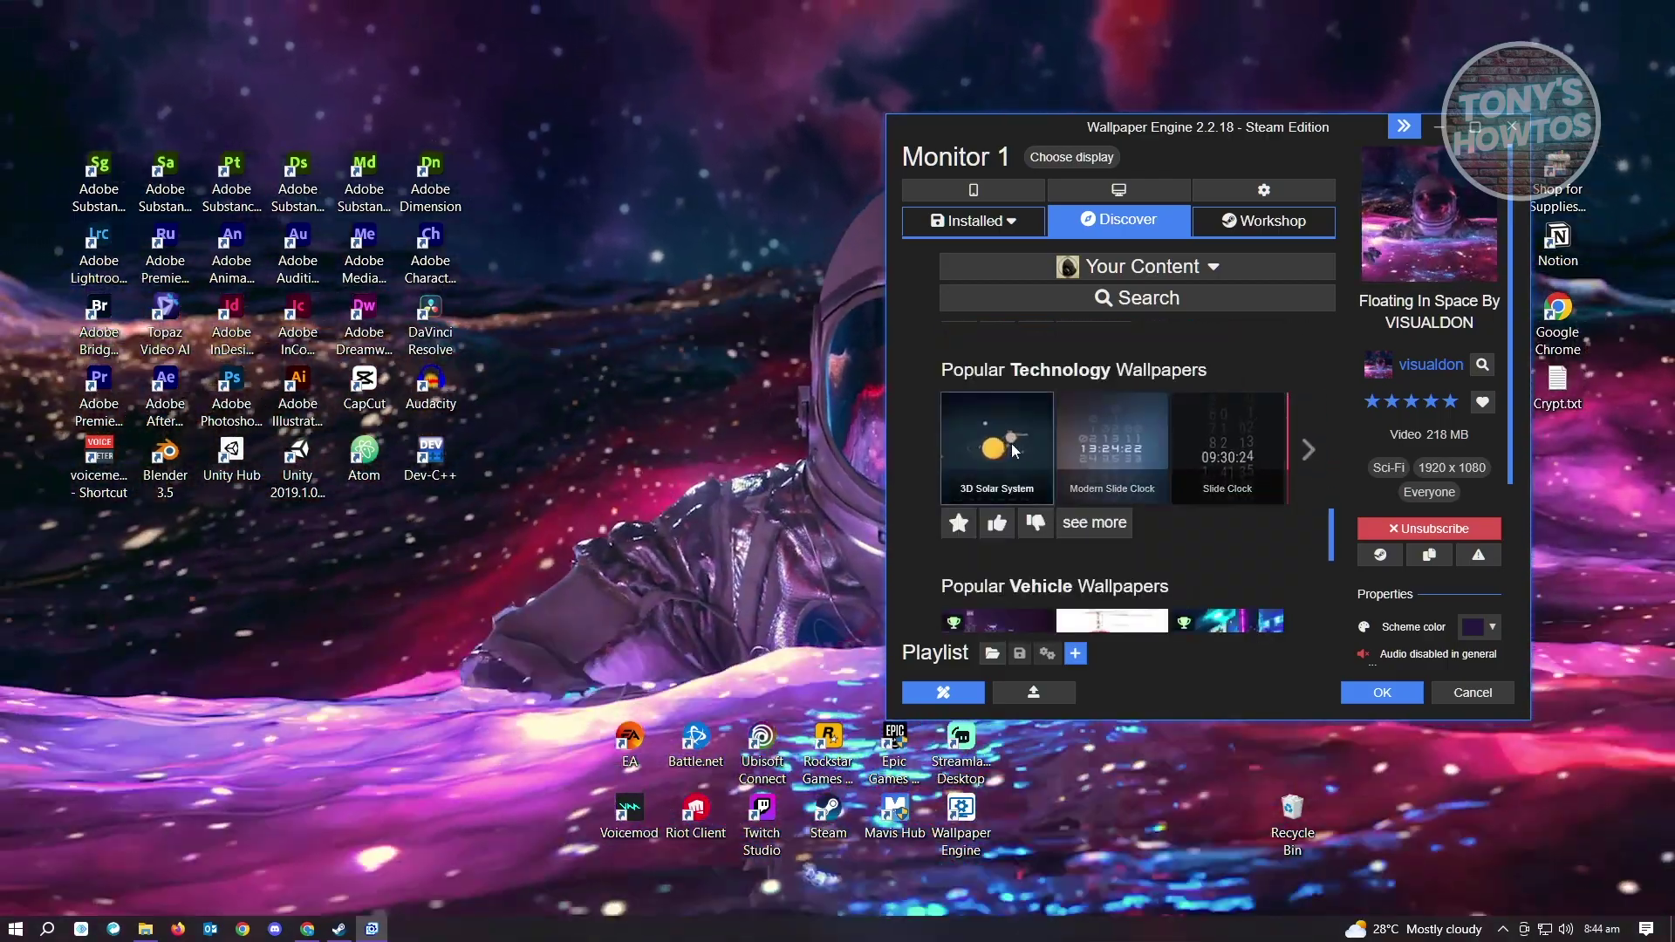
left_click(1009, 451)
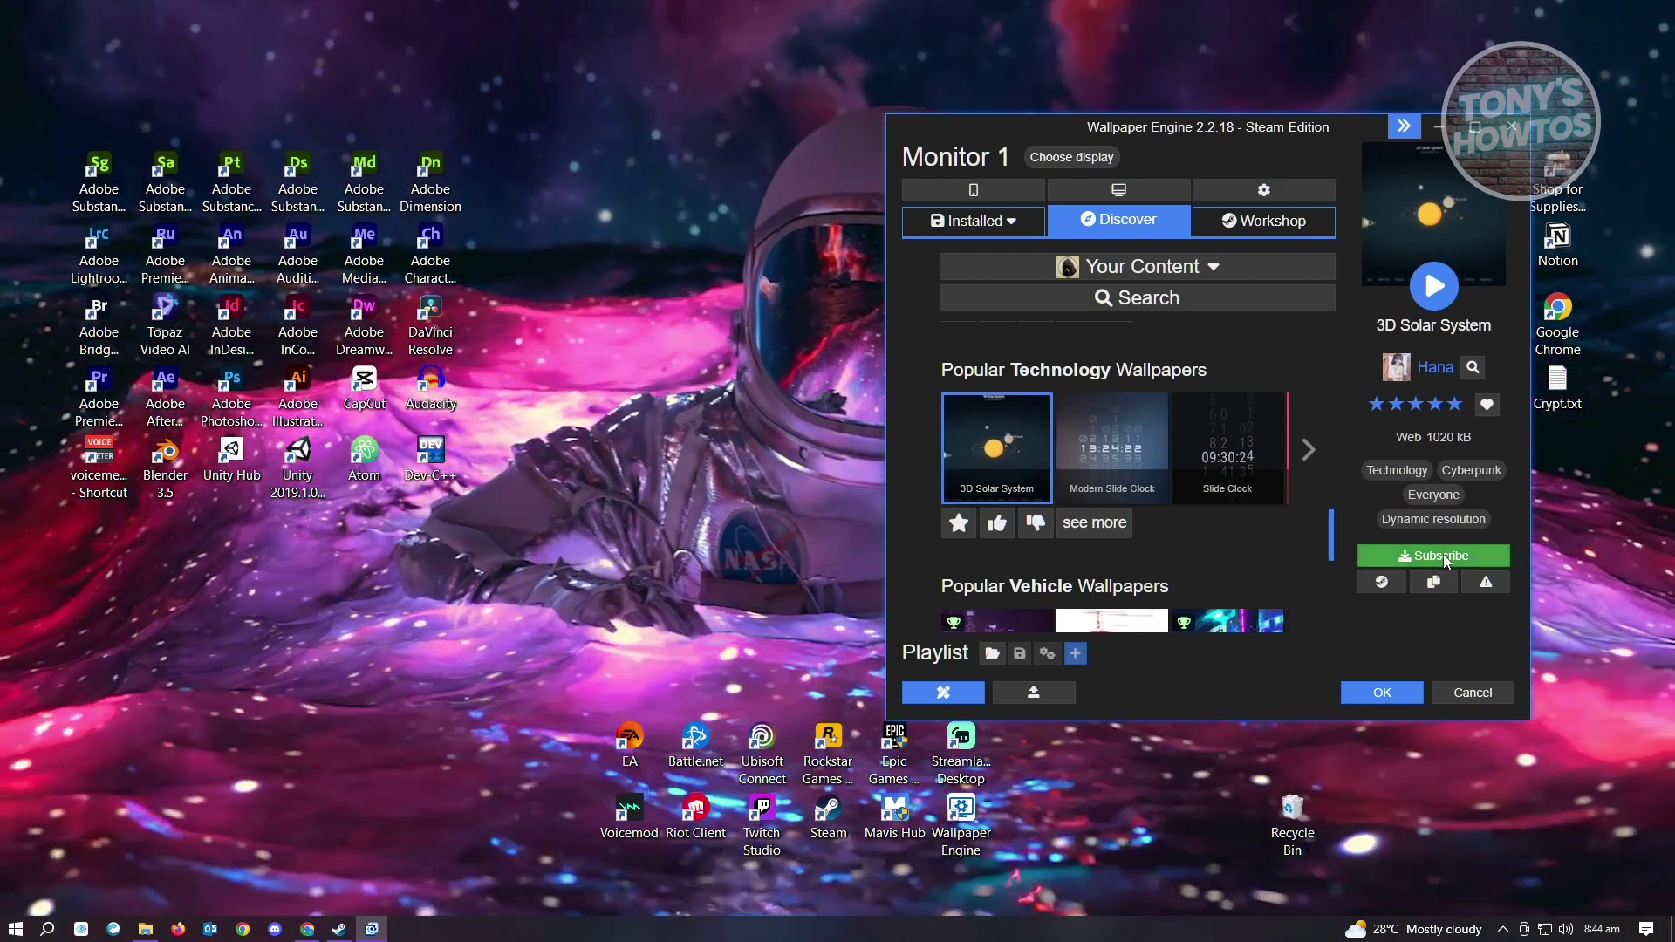
left_click(1442, 555)
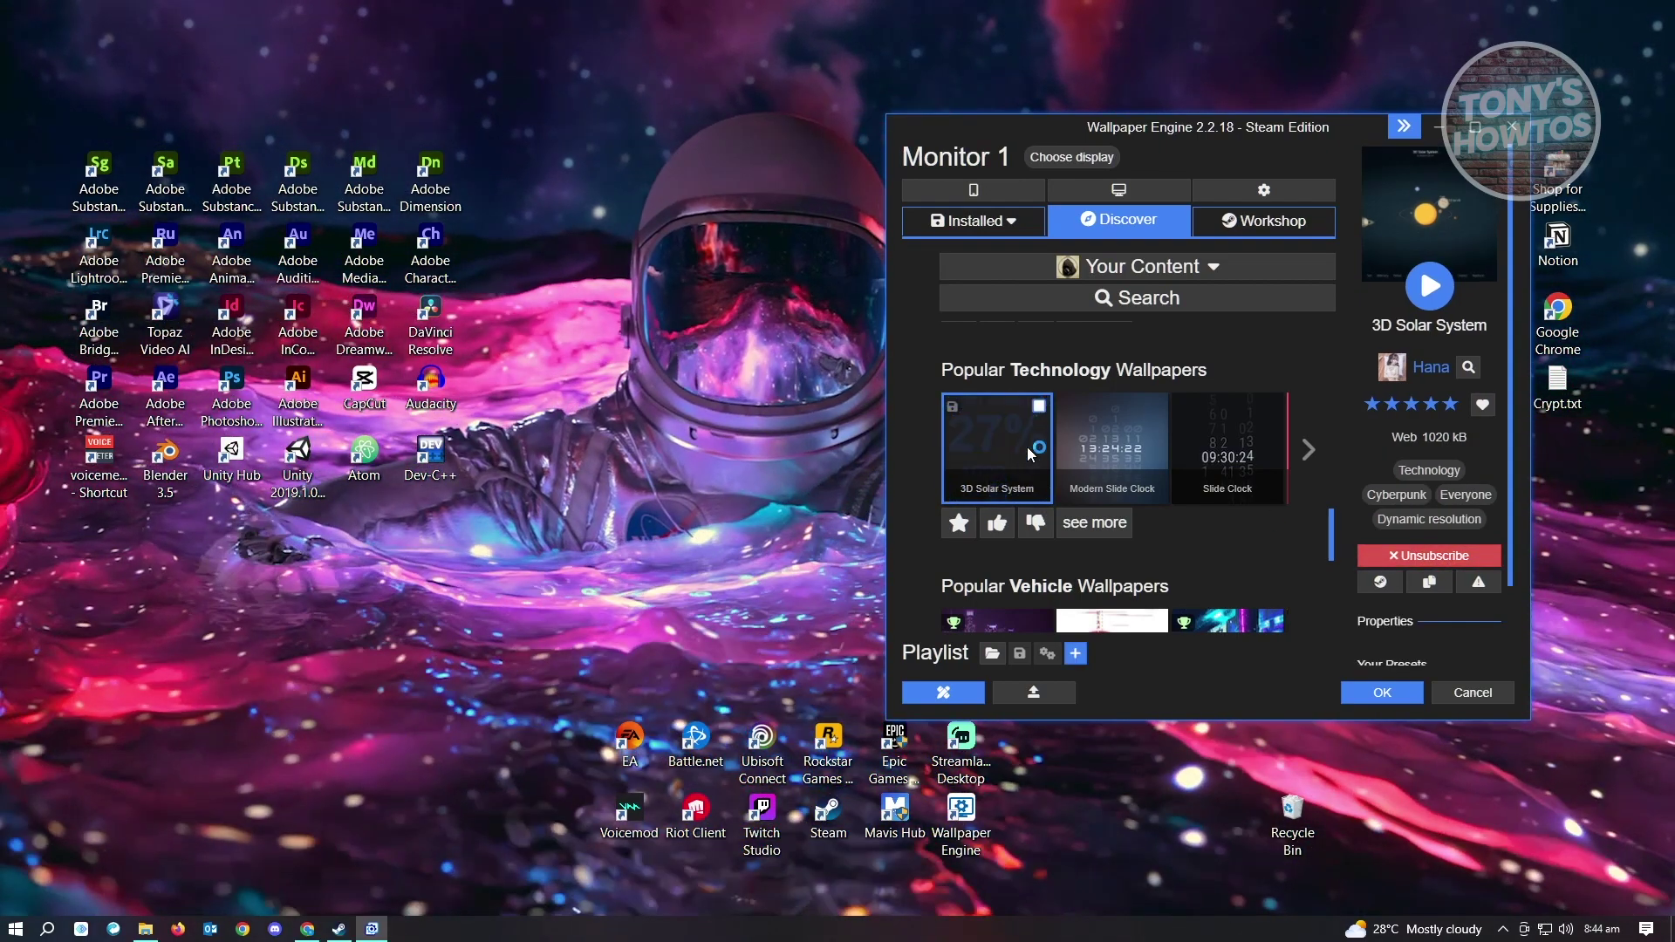
left_click(977, 447)
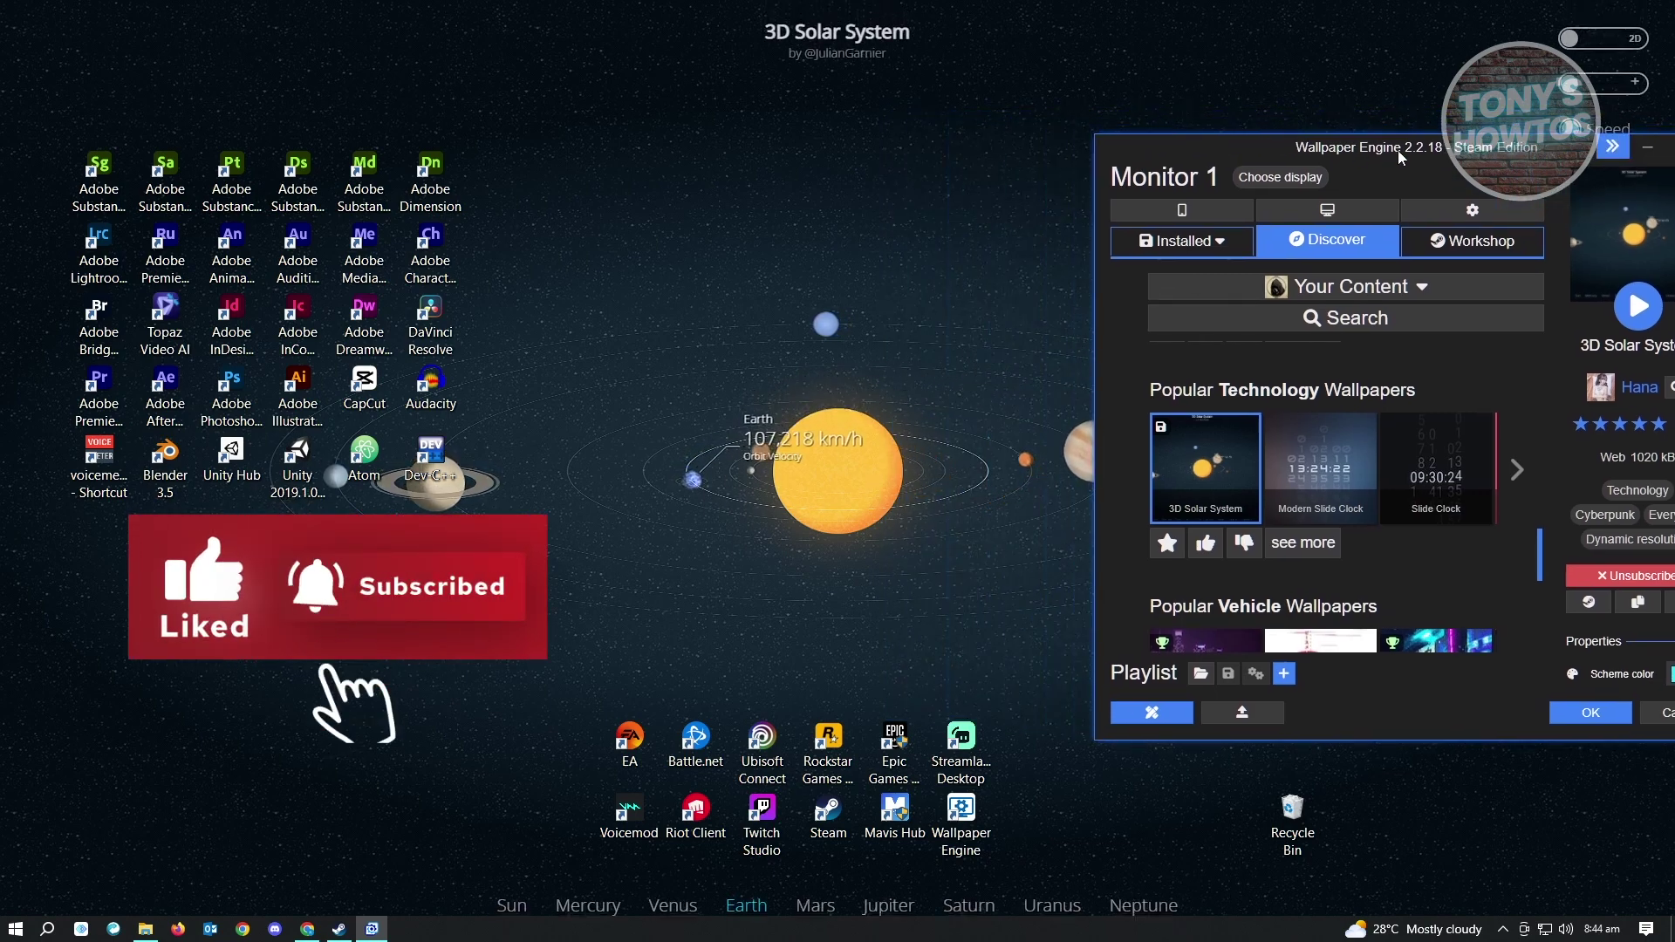
Step: Return to the installed wallpapers and open the display selection
left_click(894, 193)
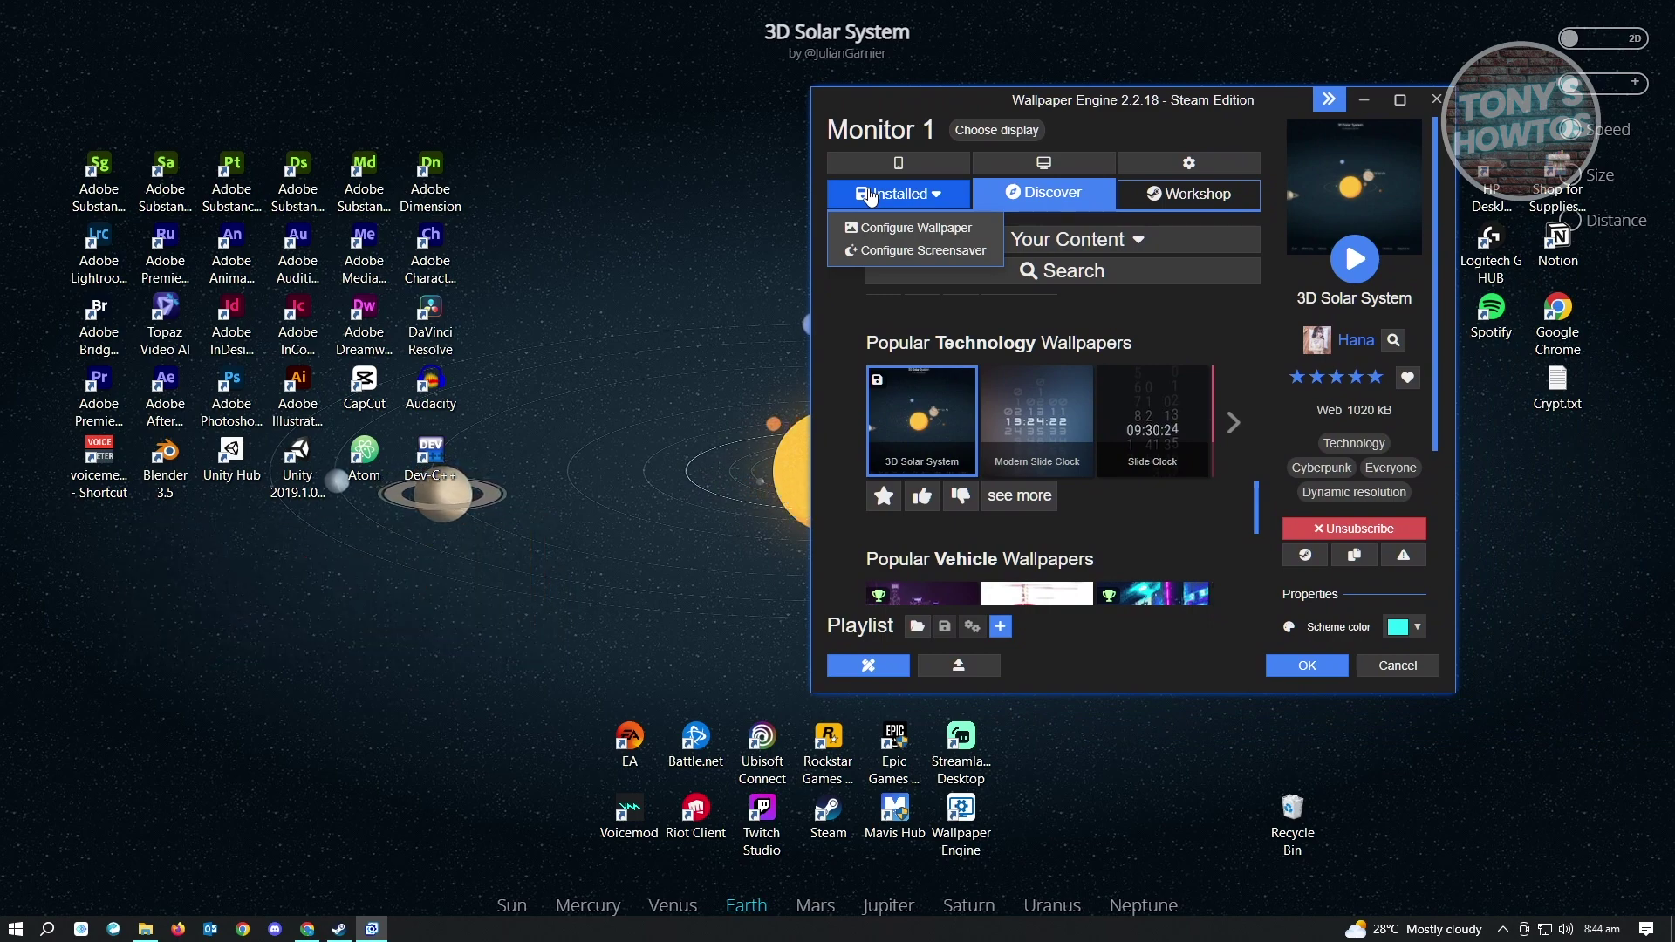
left_click(987, 131)
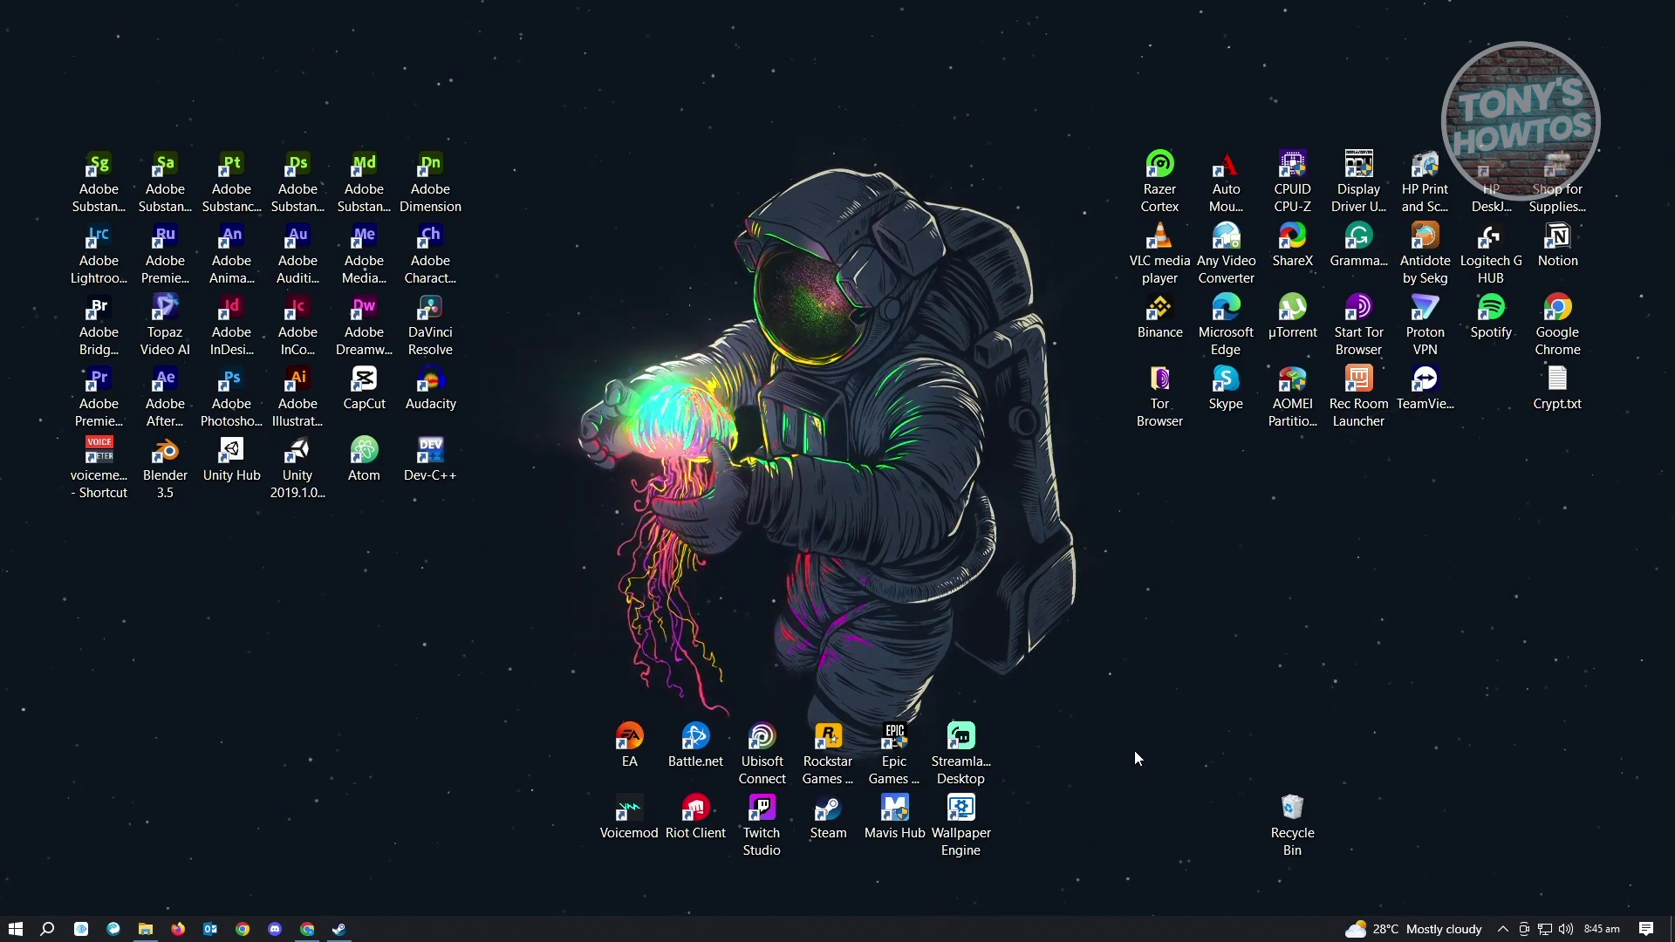
Step: Switch to Chrome, open the Lively Wallpaper by rocksdanister site and go to its download section
left_click(308, 929)
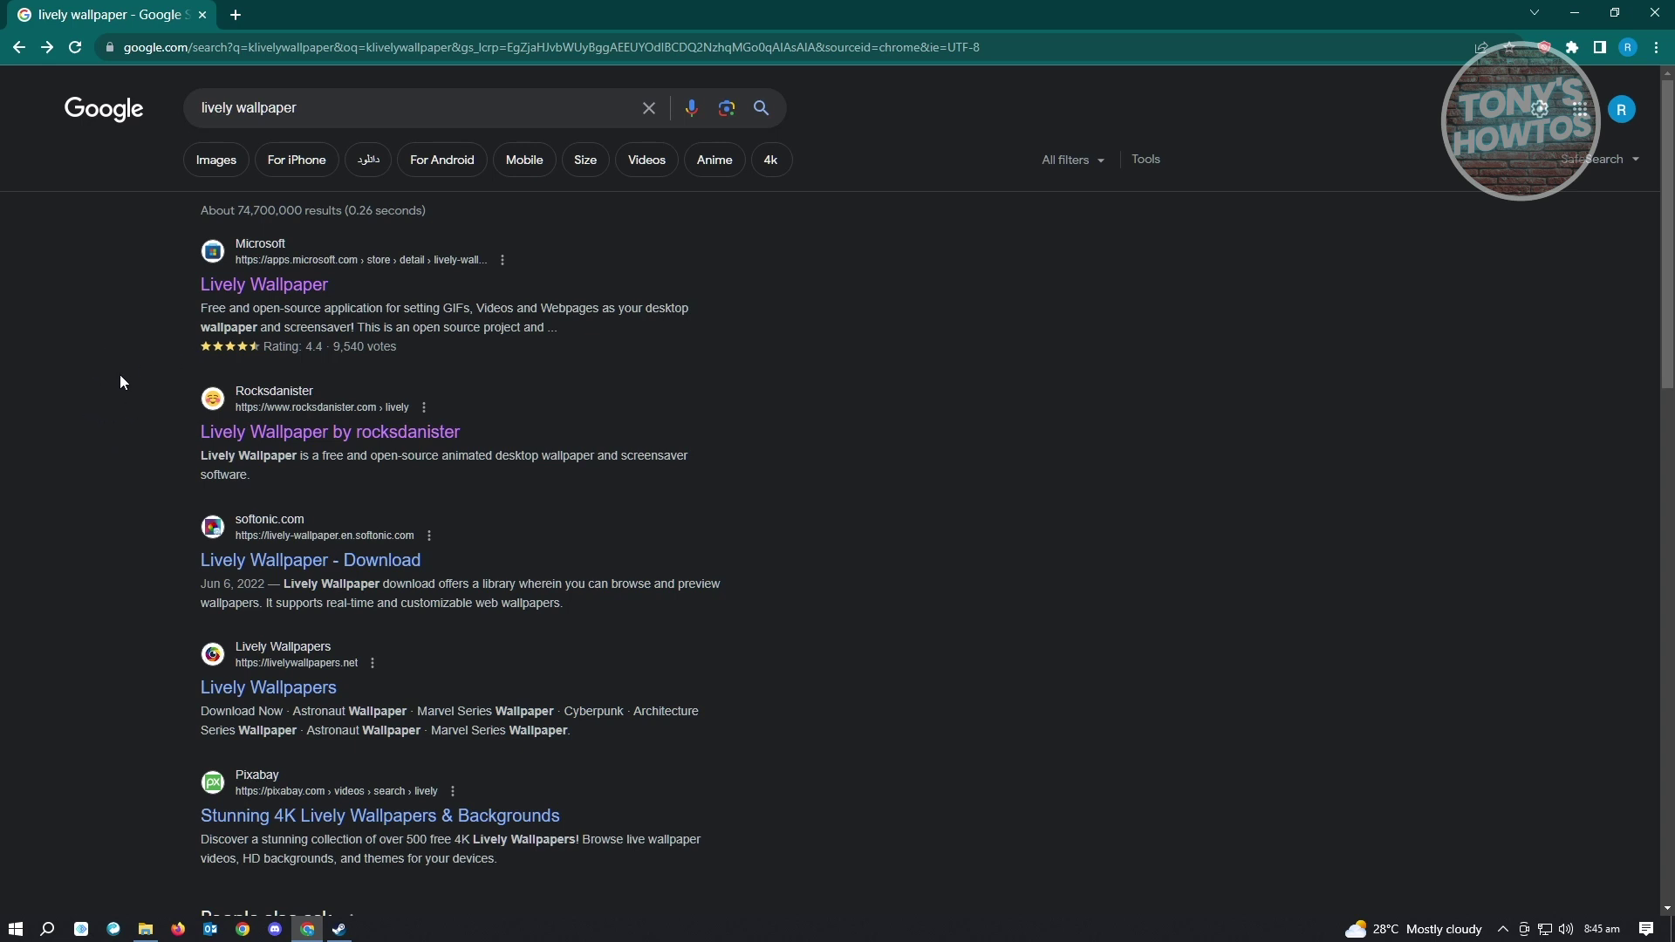
left_click(309, 433)
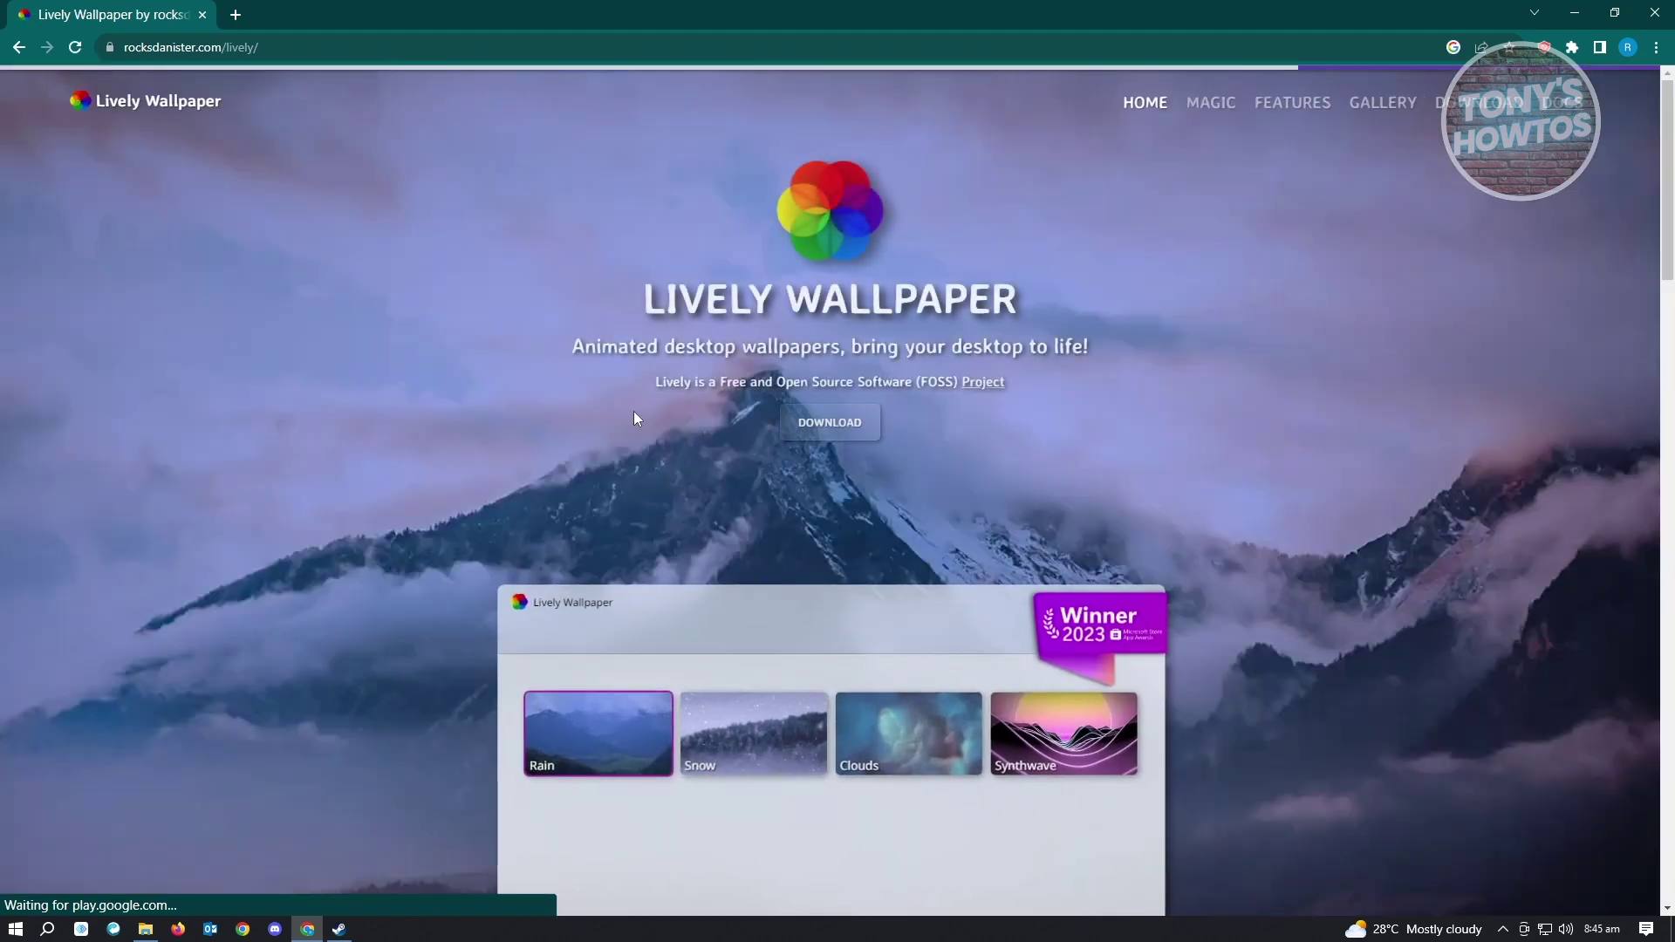
left_click(820, 426)
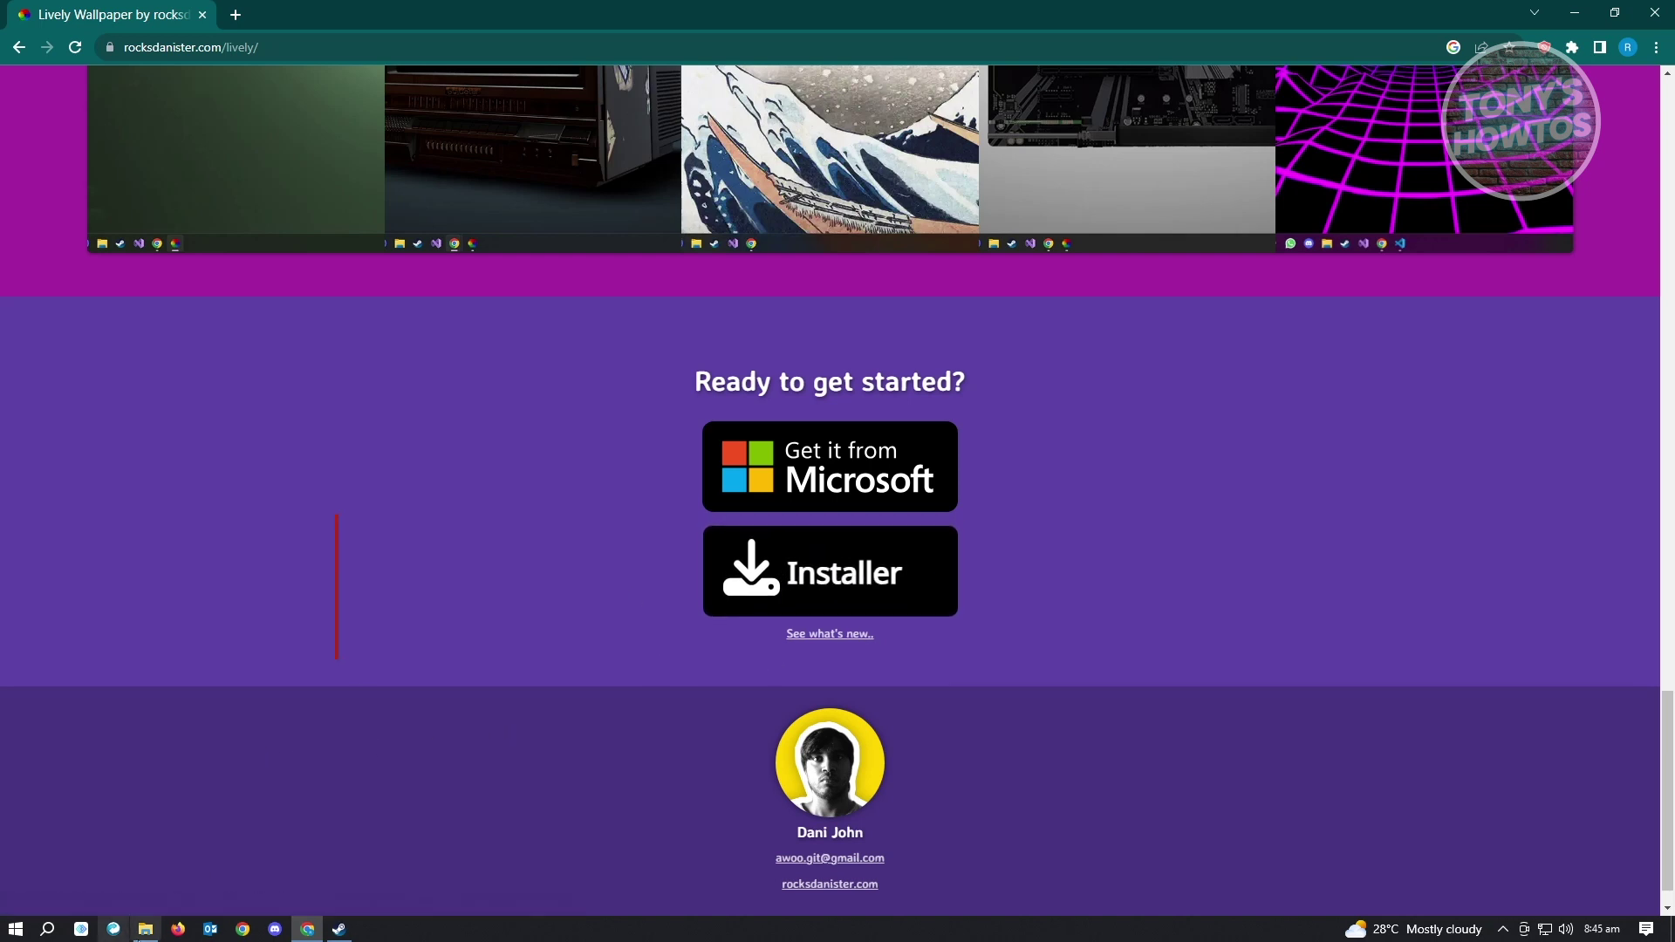
Step: Switch to File Explorer and run lively_setup_x86_full_v2070.exe from the Downloads folder
key("alt+Tab")
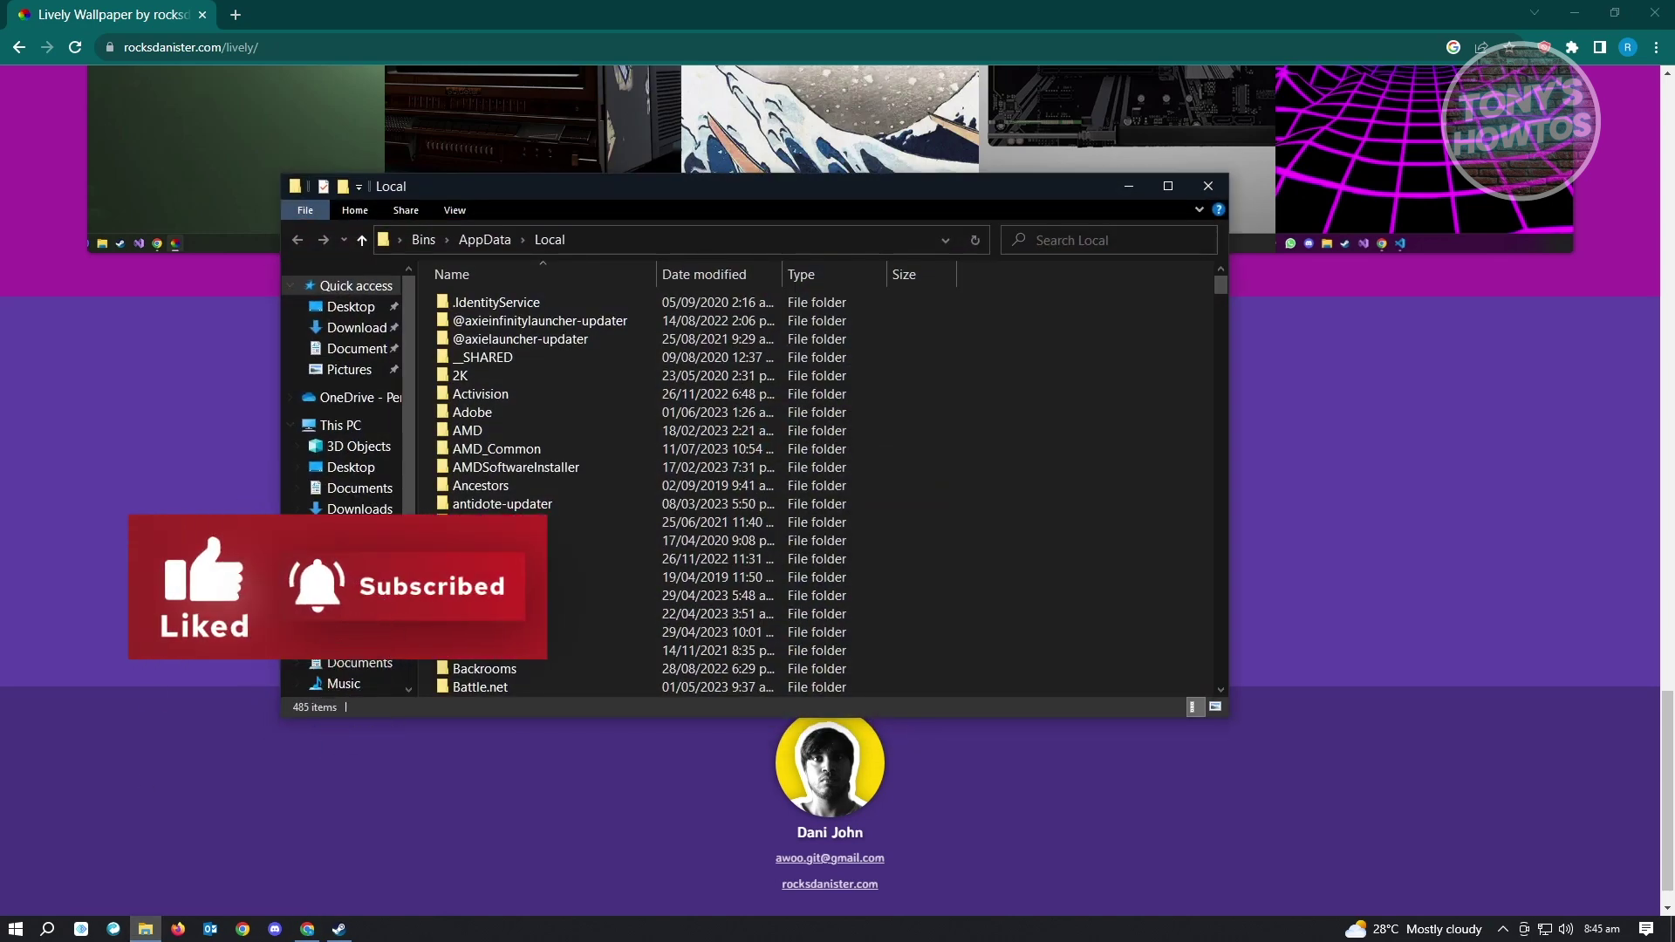
left_click(381, 513)
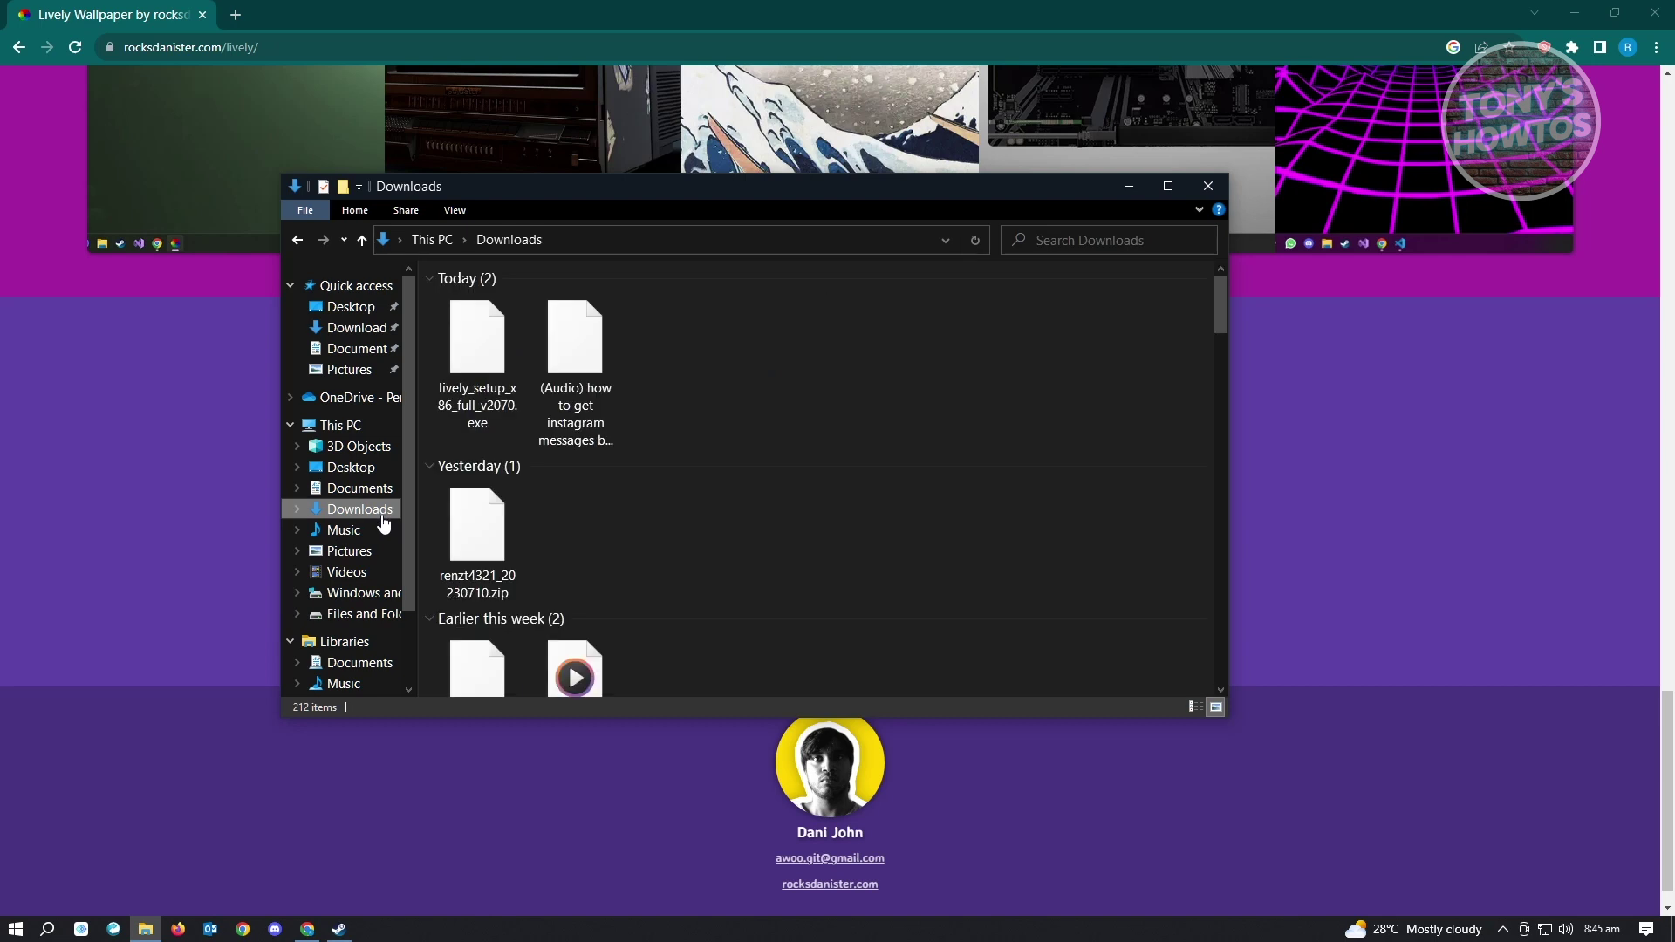
left_click(504, 332)
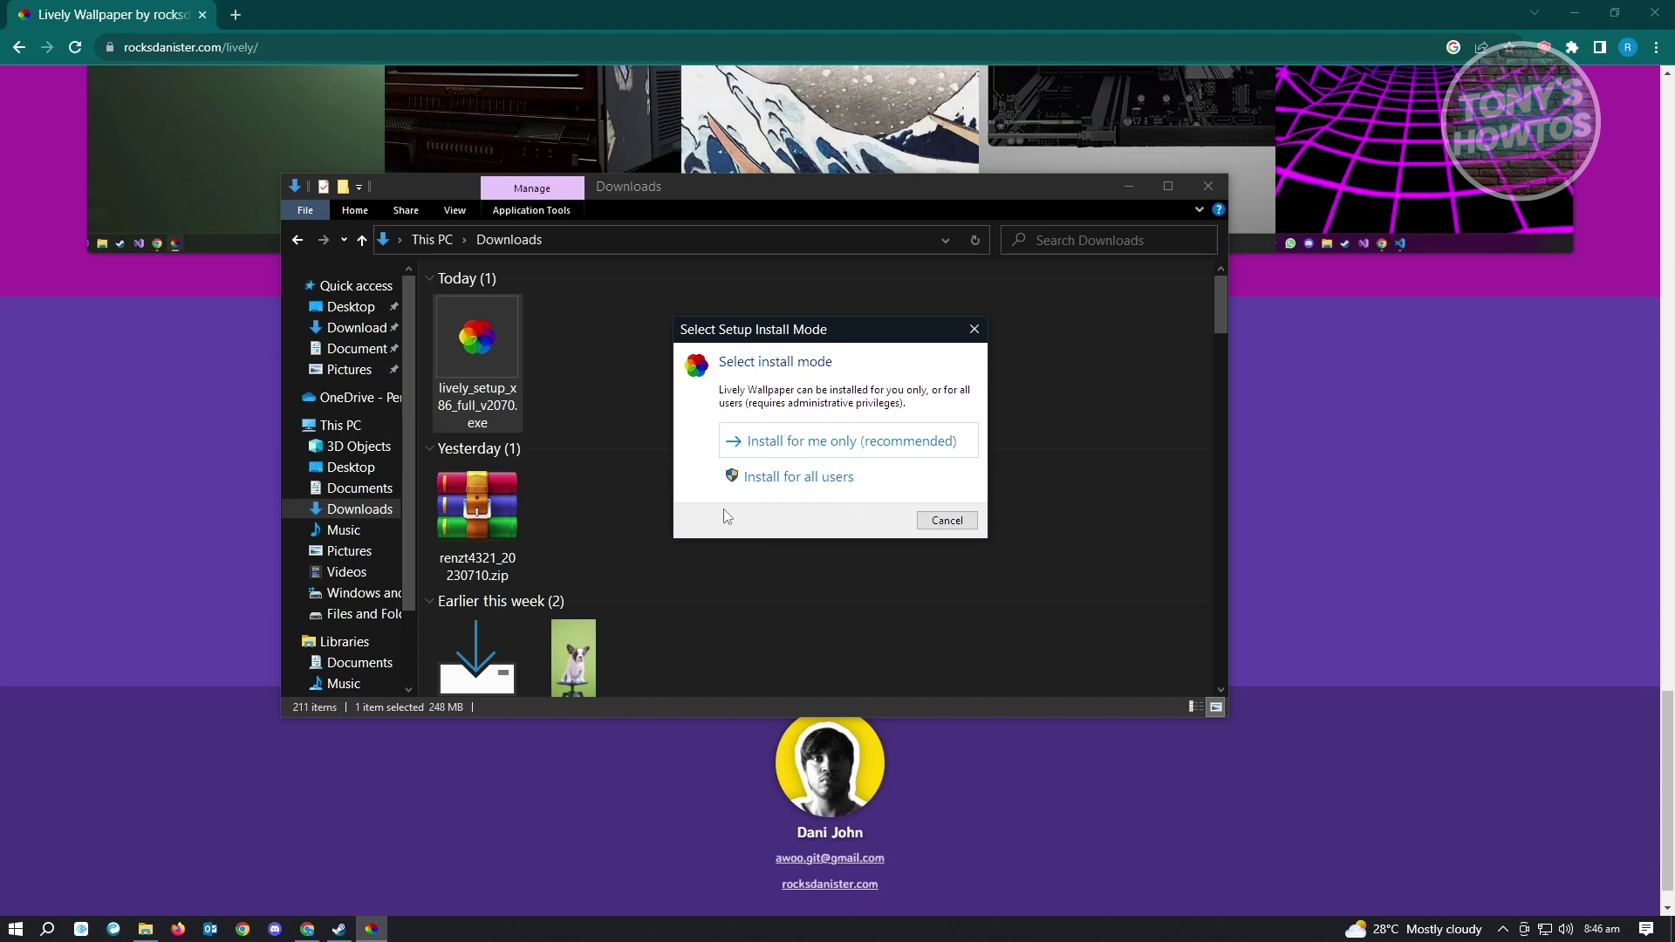
Step: Set the Lively Wallpaper setup to install for the current user only, with English as the setup language
left_click(796, 443)
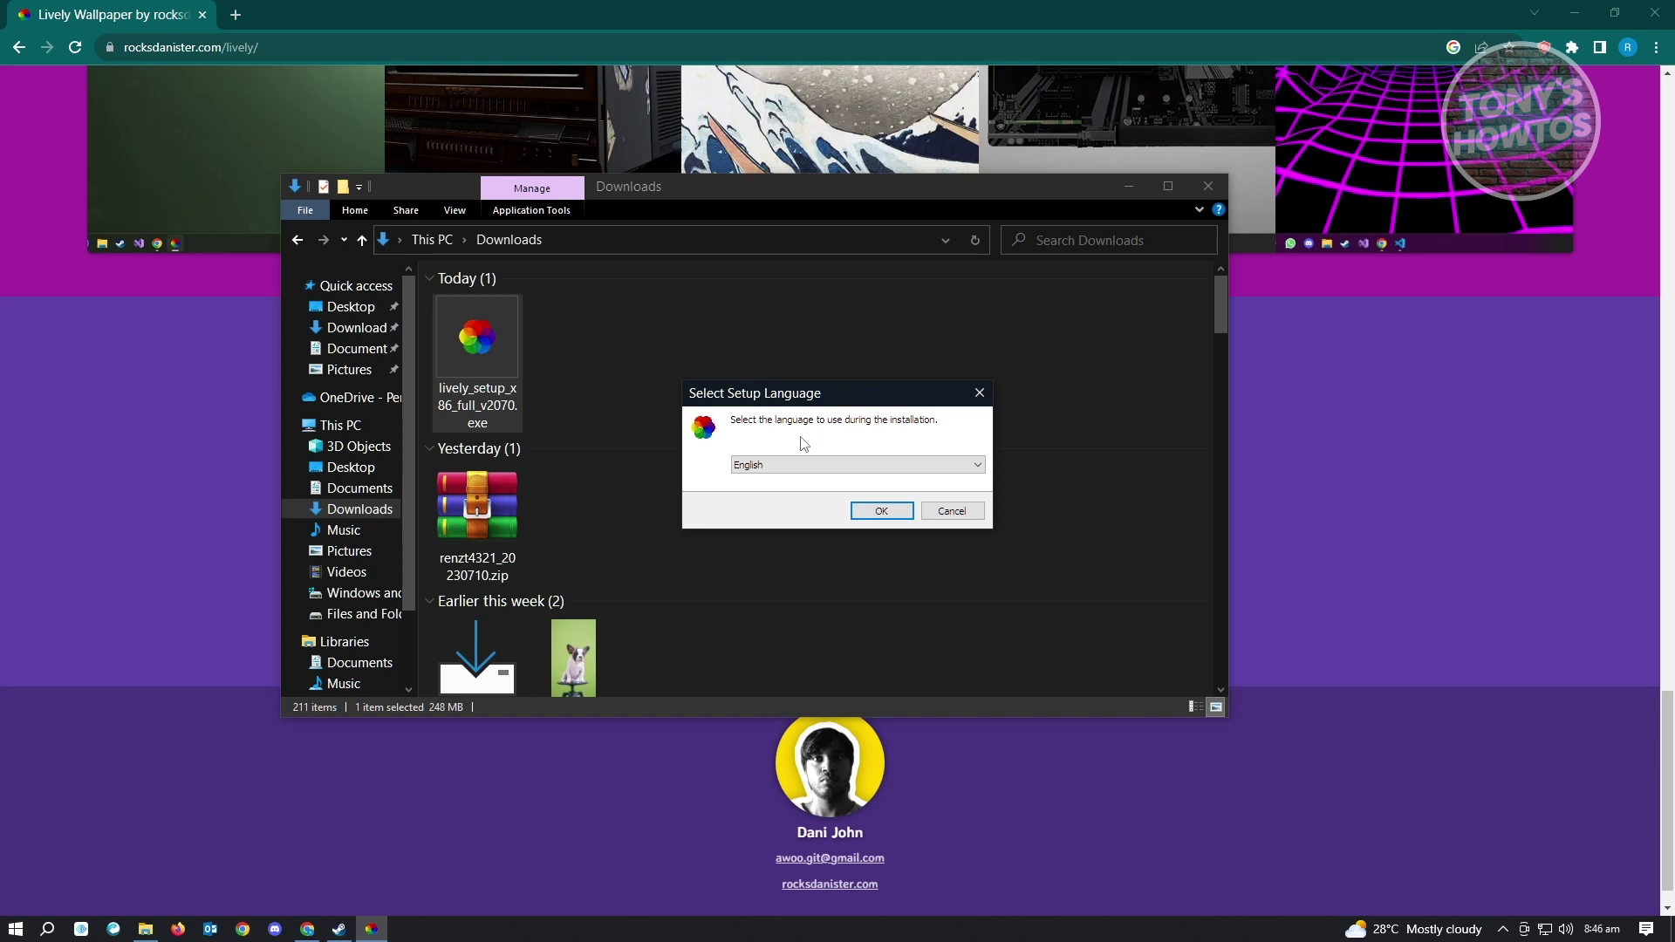
left_click(845, 473)
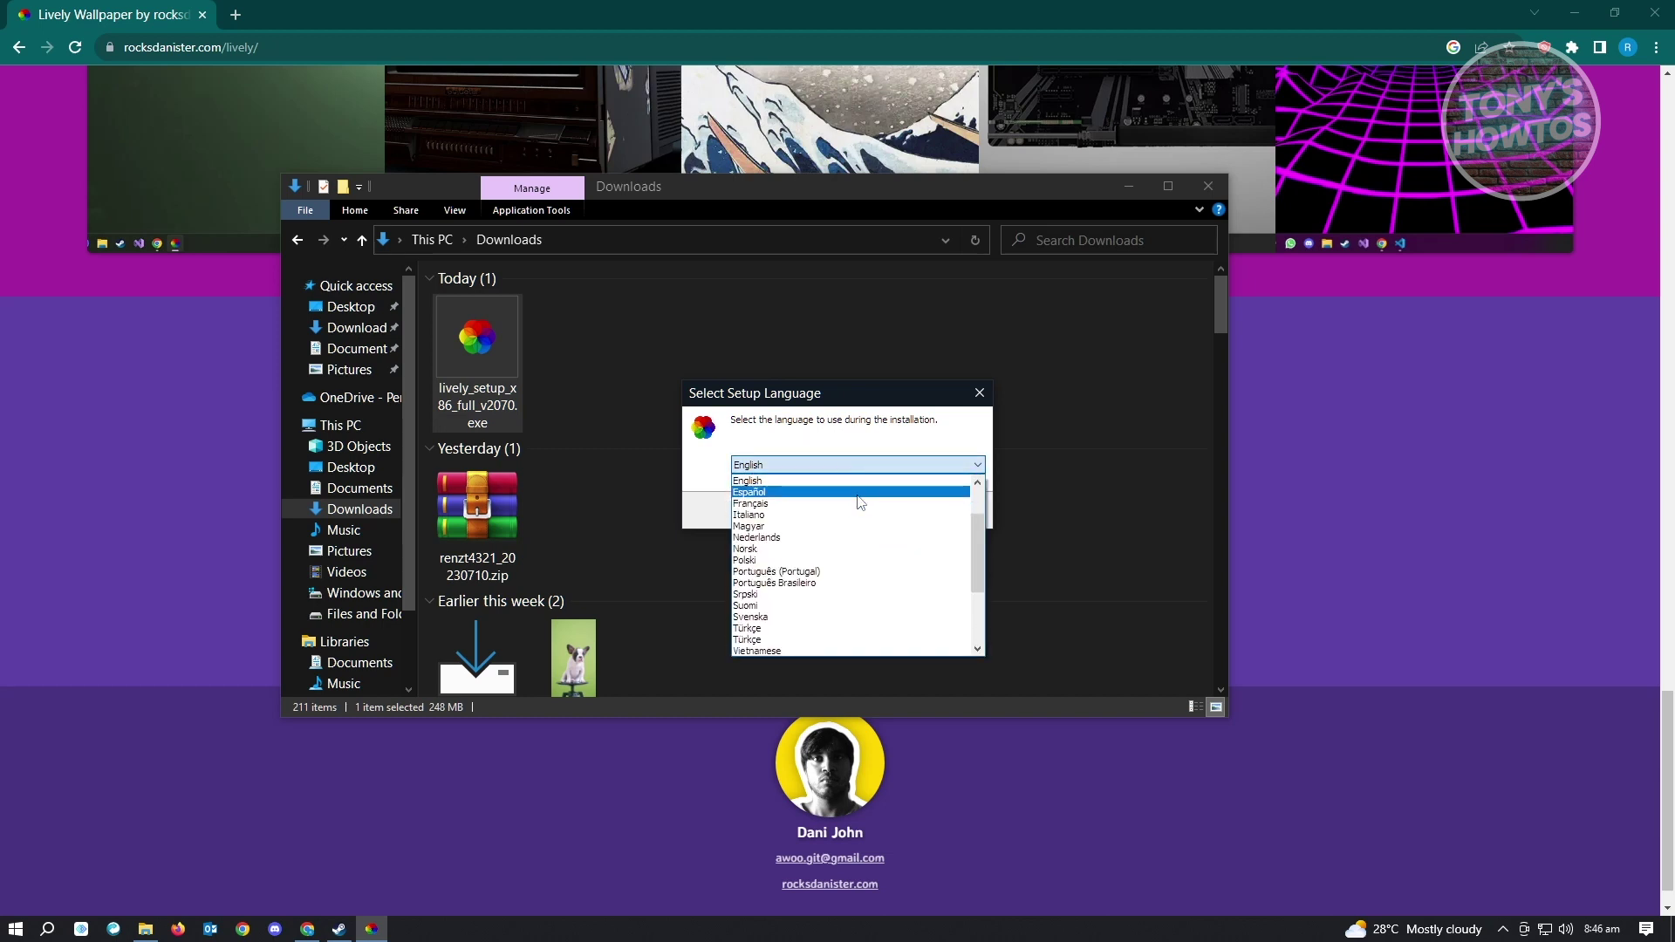
left_click(842, 482)
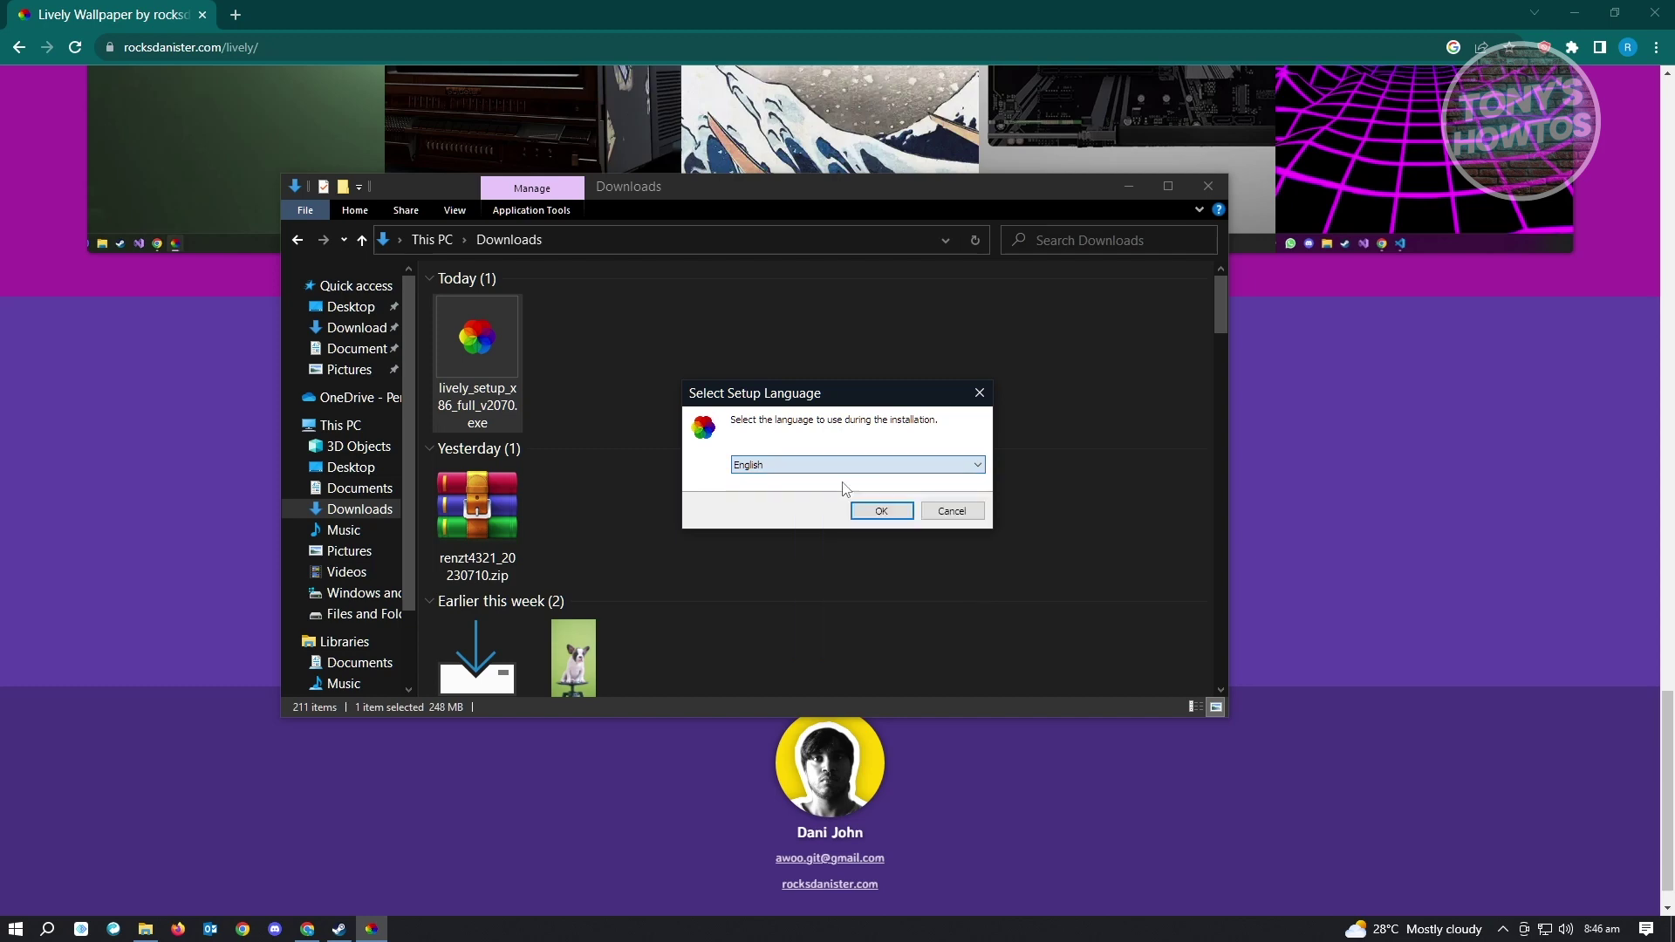
left_click(883, 511)
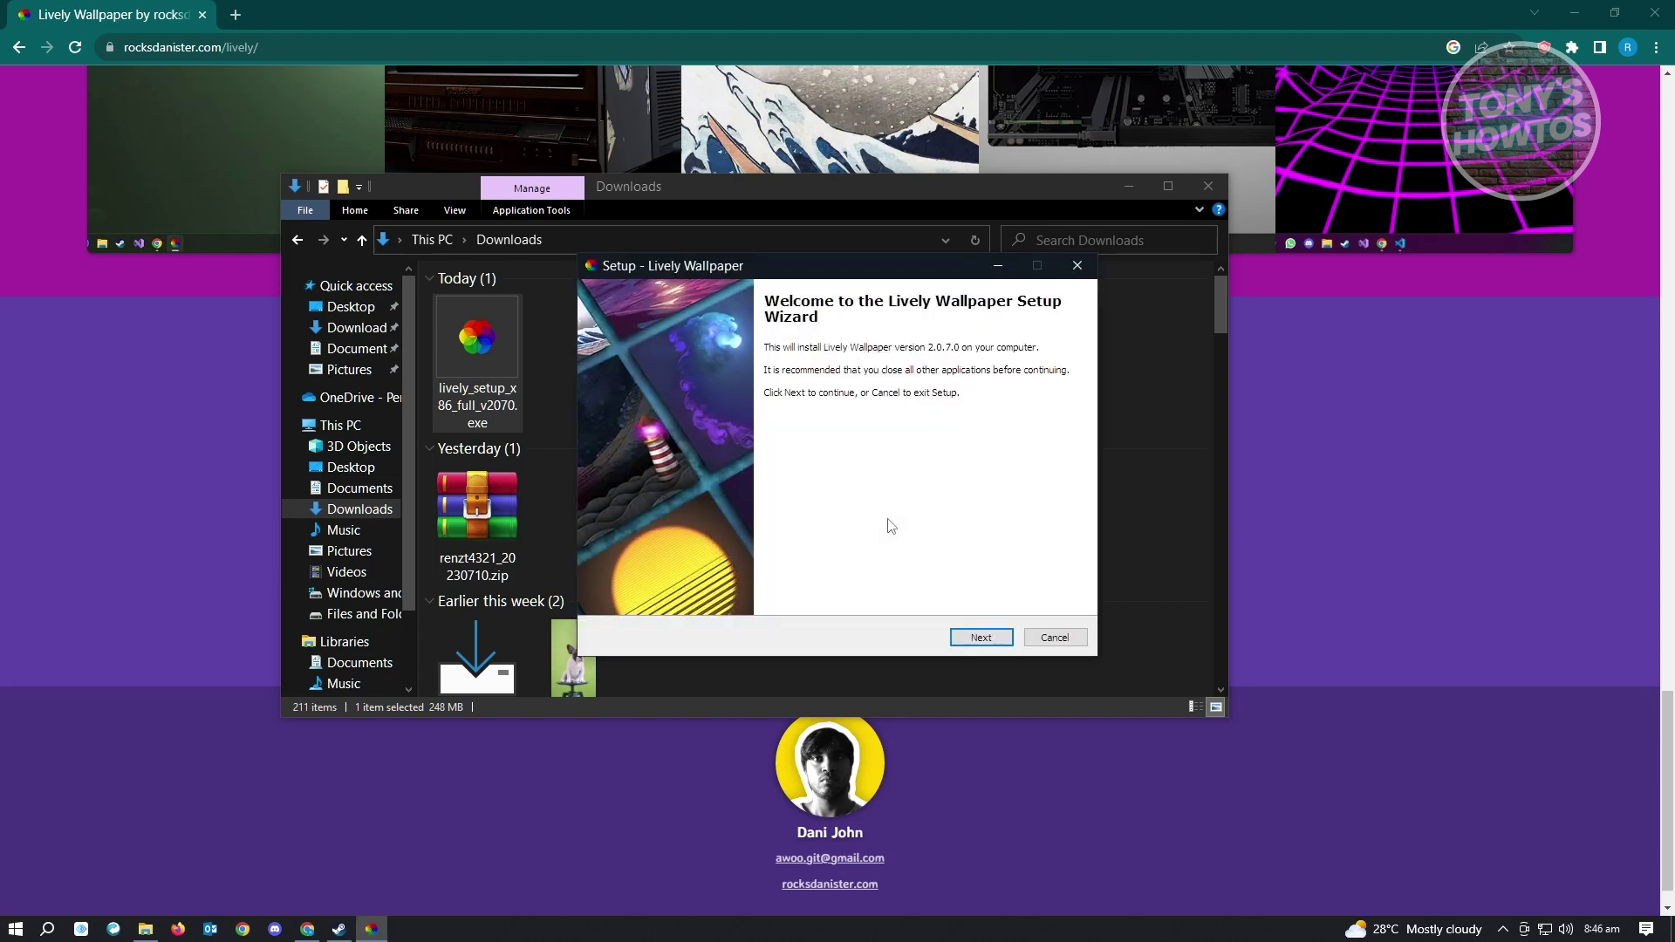
Step: Proceed past the welcome page, review the license agreement to its end and accept it
left_click(981, 638)
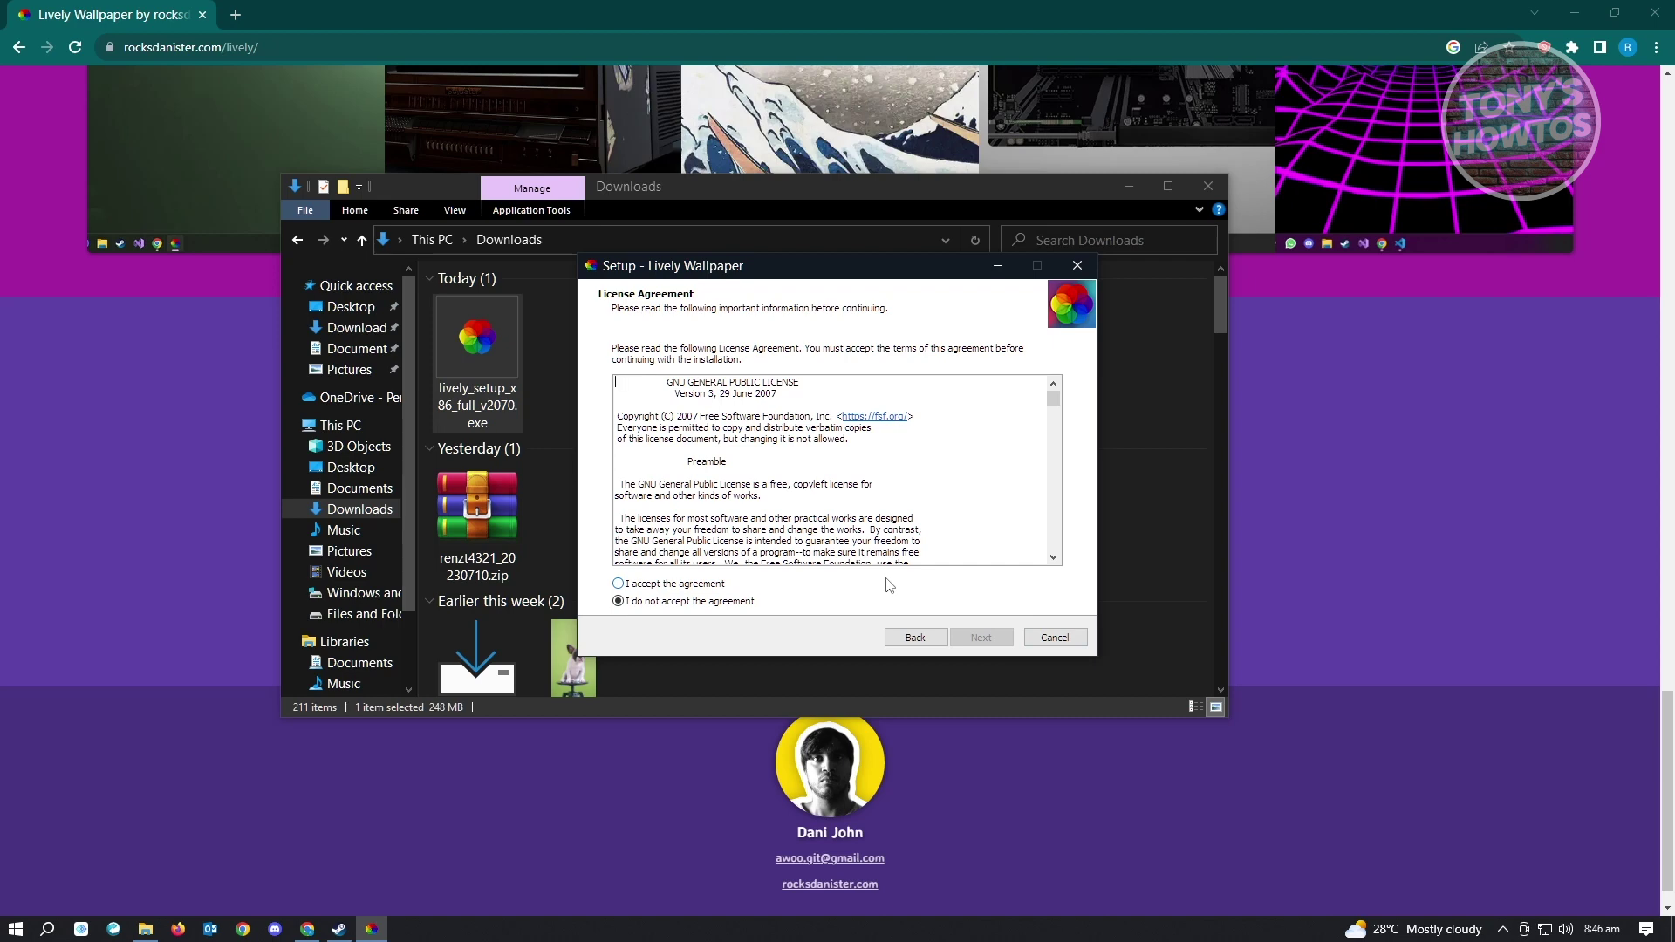
scroll(929, 539, "down", 10)
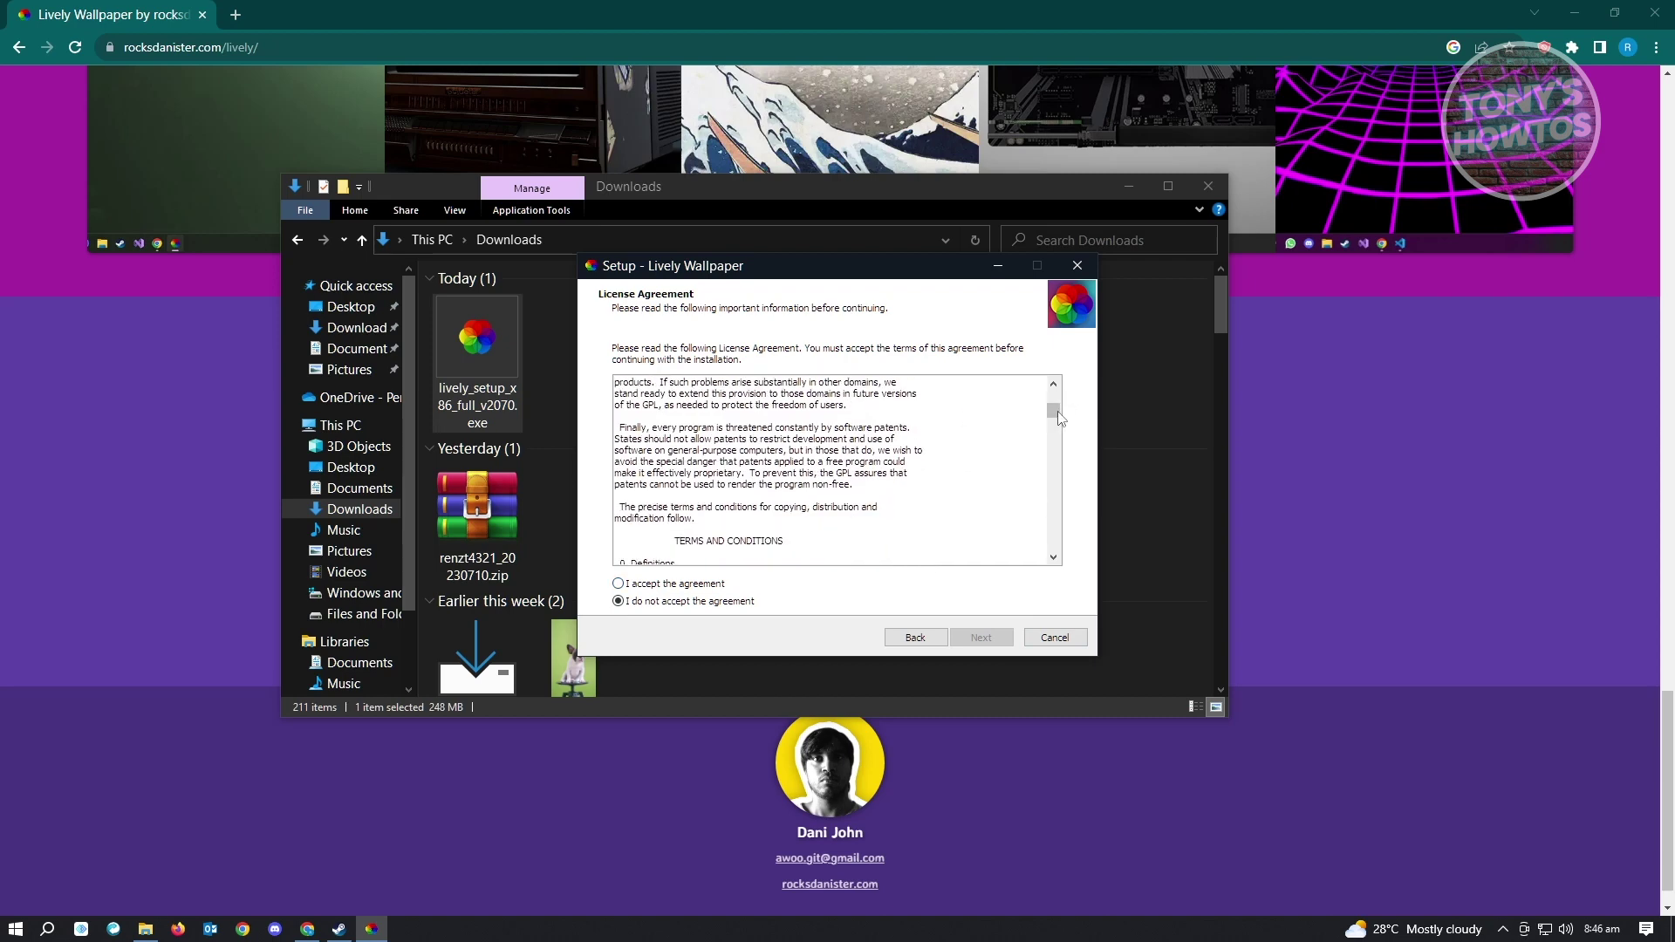
left_click_drag(1059, 423, 1070, 561)
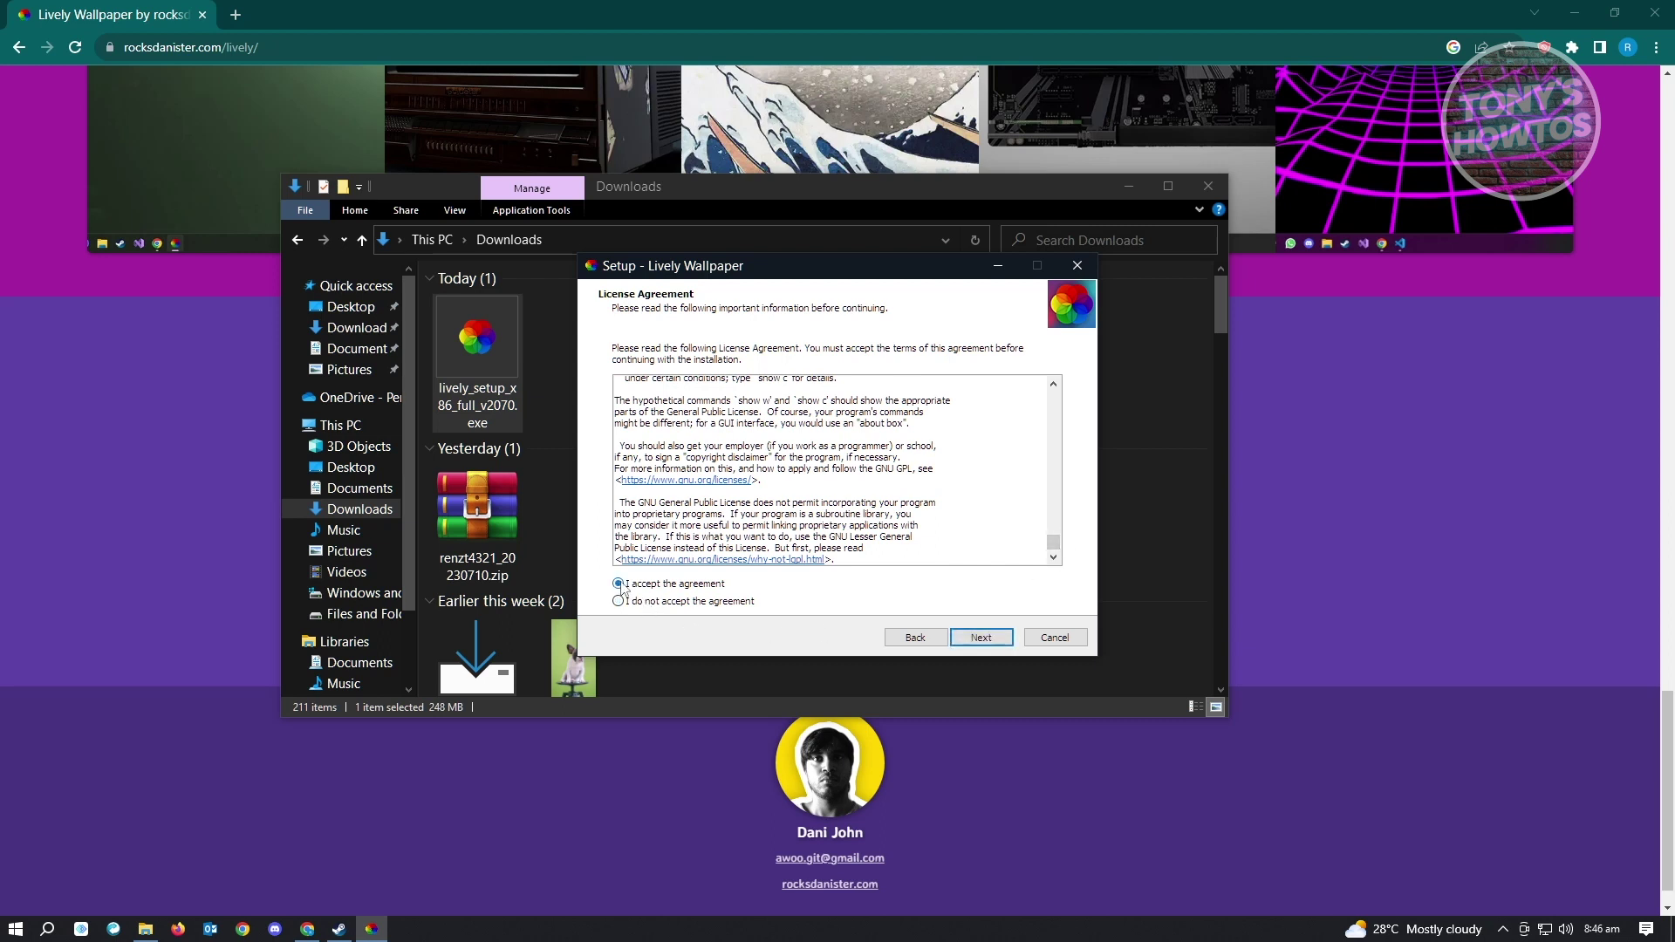
left_click(1000, 640)
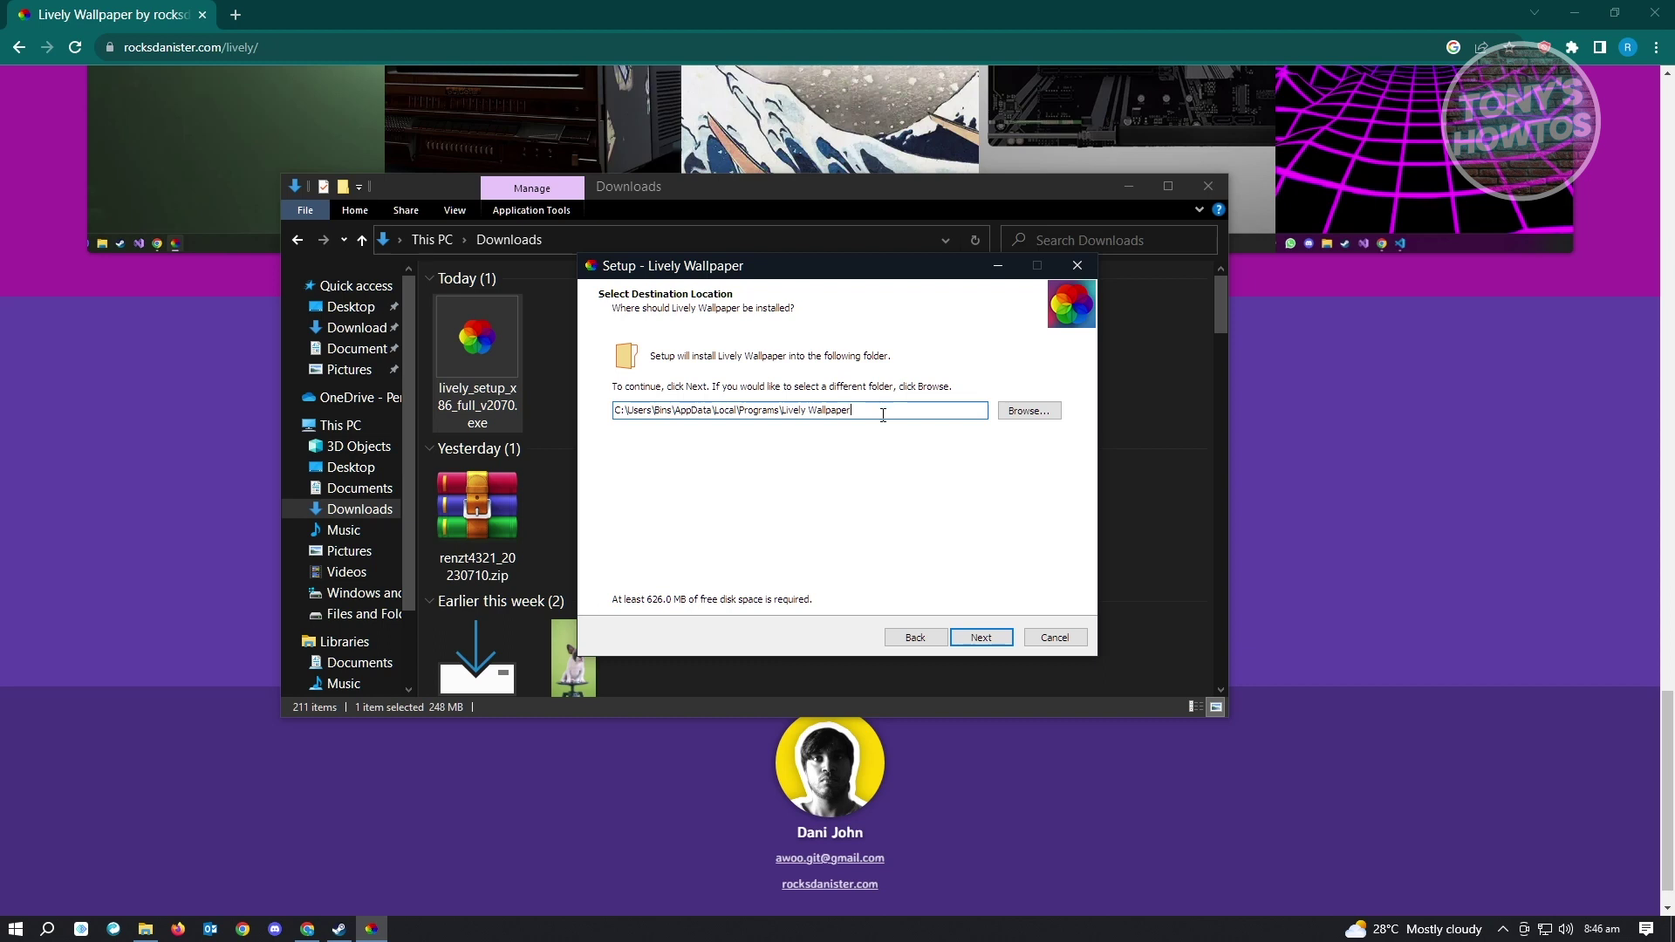
Step: Install Lively Wallpaper in the default folder with a desktop shortcut and automatic start enabled
left_click(993, 637)
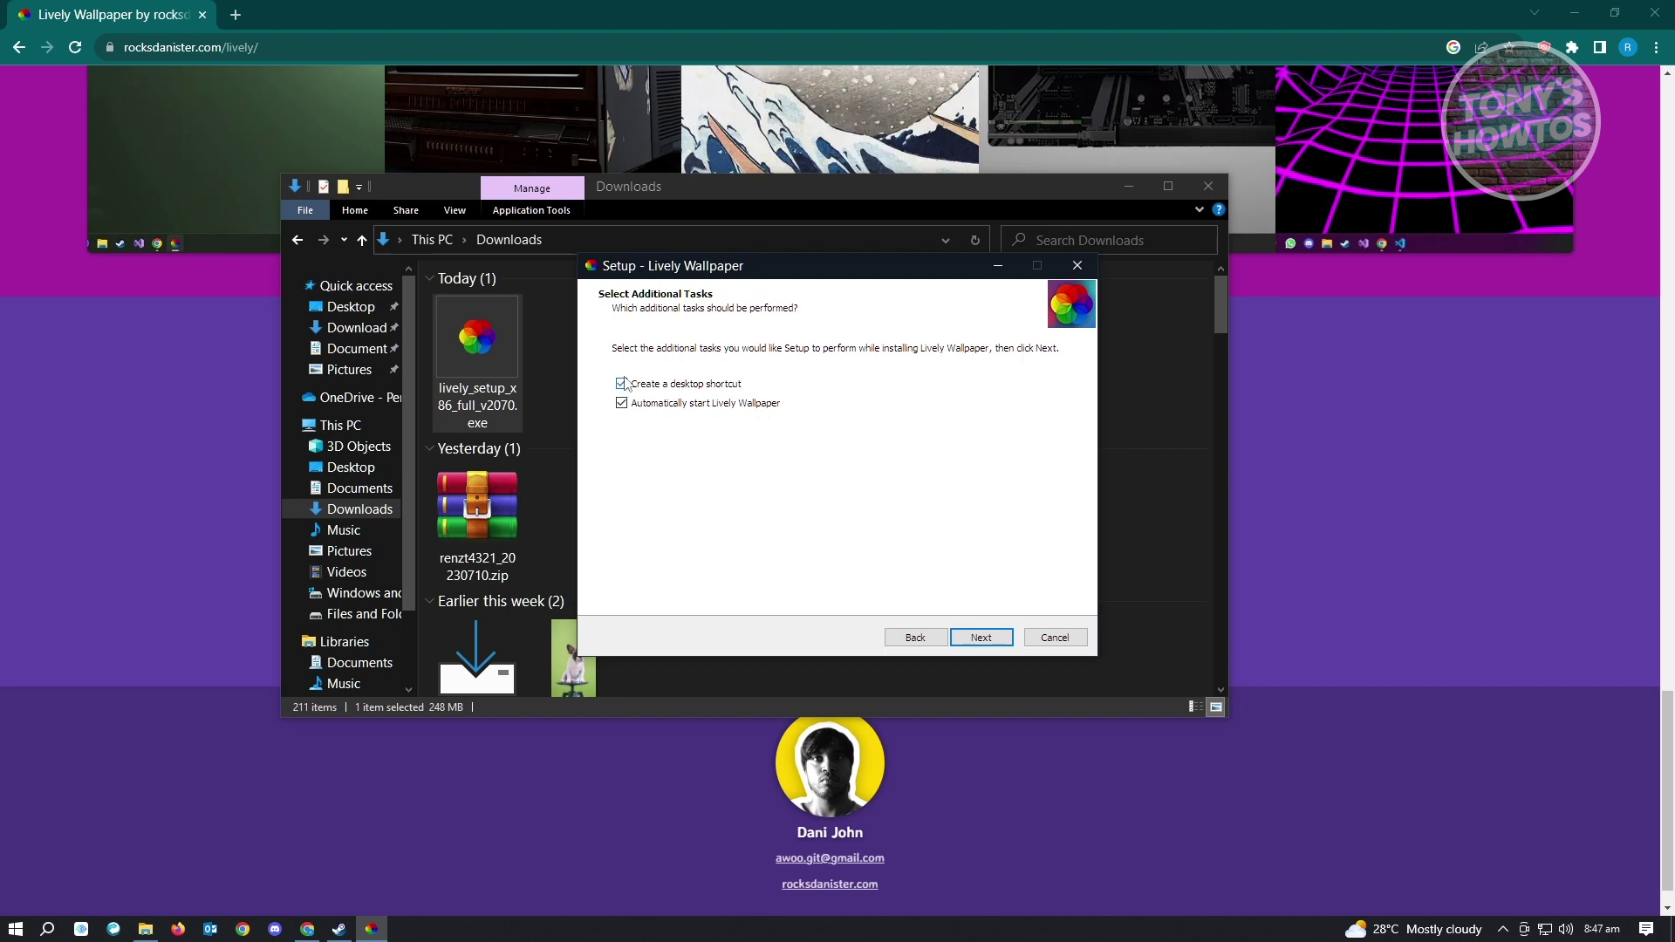
left_click(969, 646)
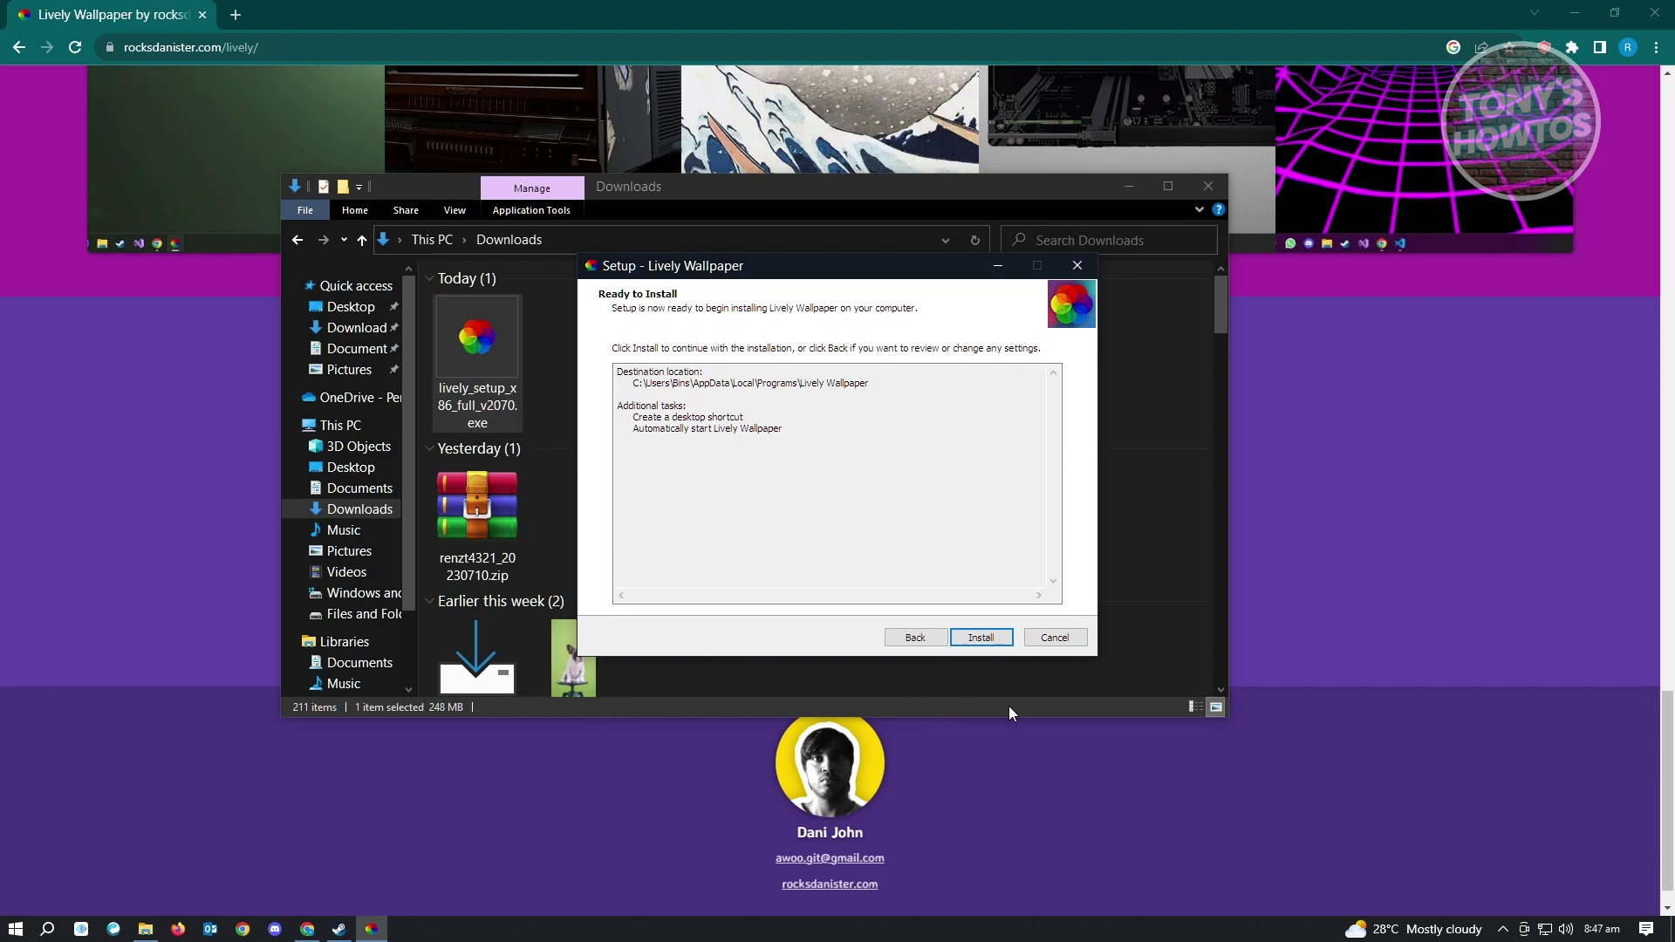
left_click(986, 641)
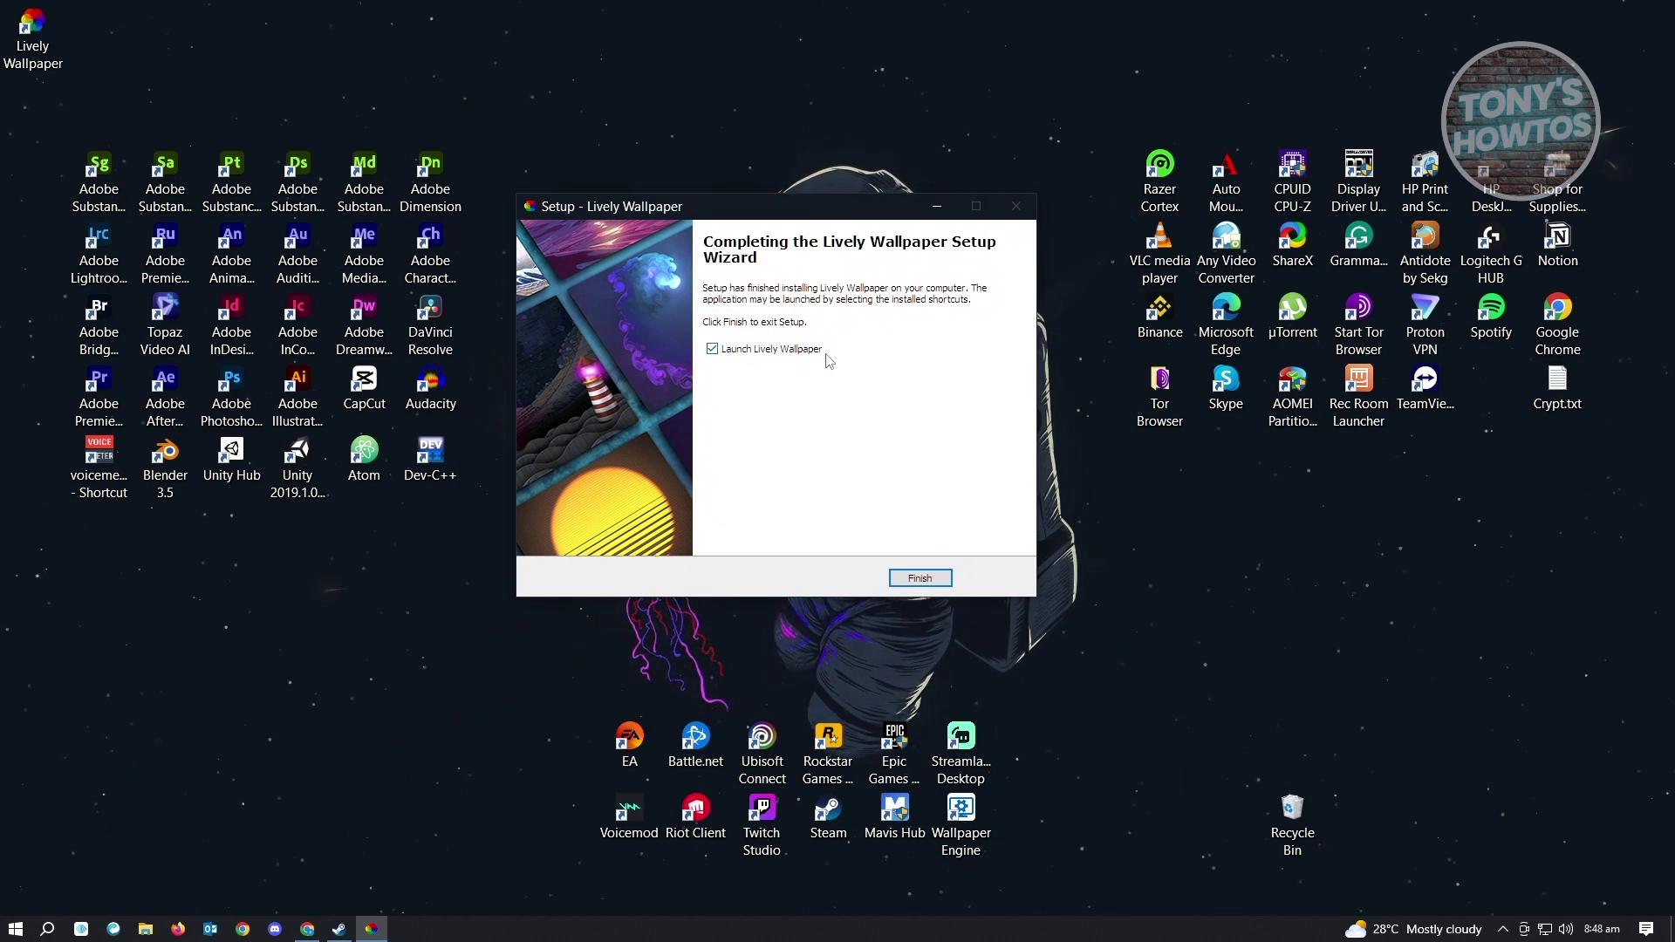
Step: Finish the setup with Lively Wallpaper launched, and apply the Fluids wallpaper from the library to the desktop
left_click(908, 588)
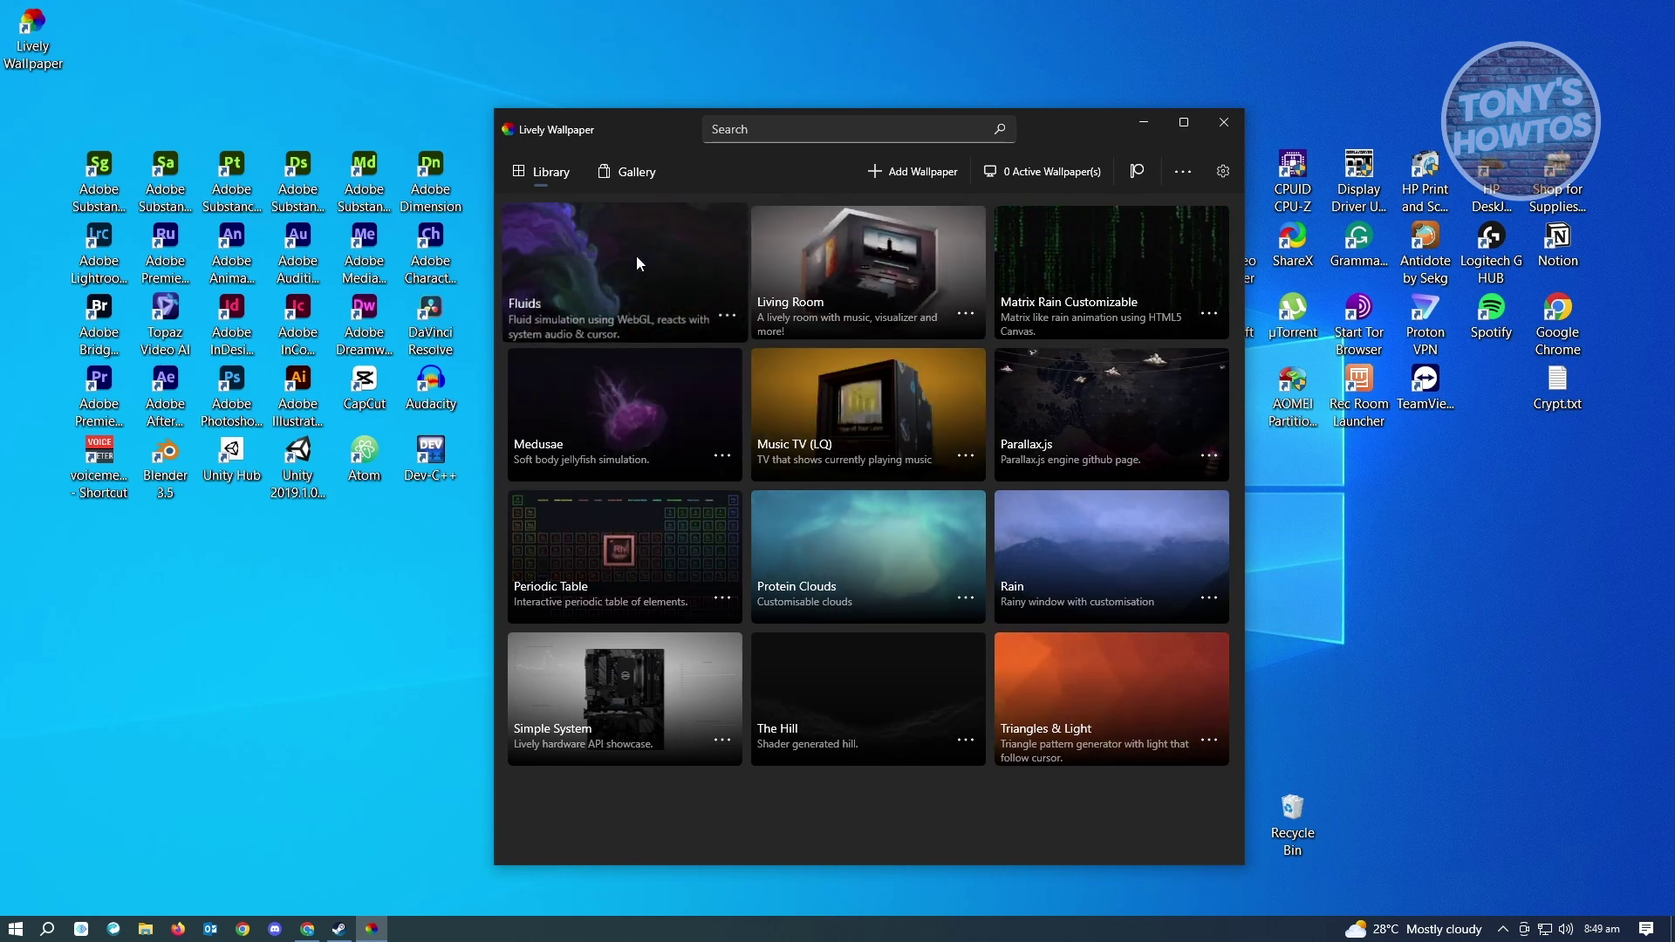
left_click(668, 264)
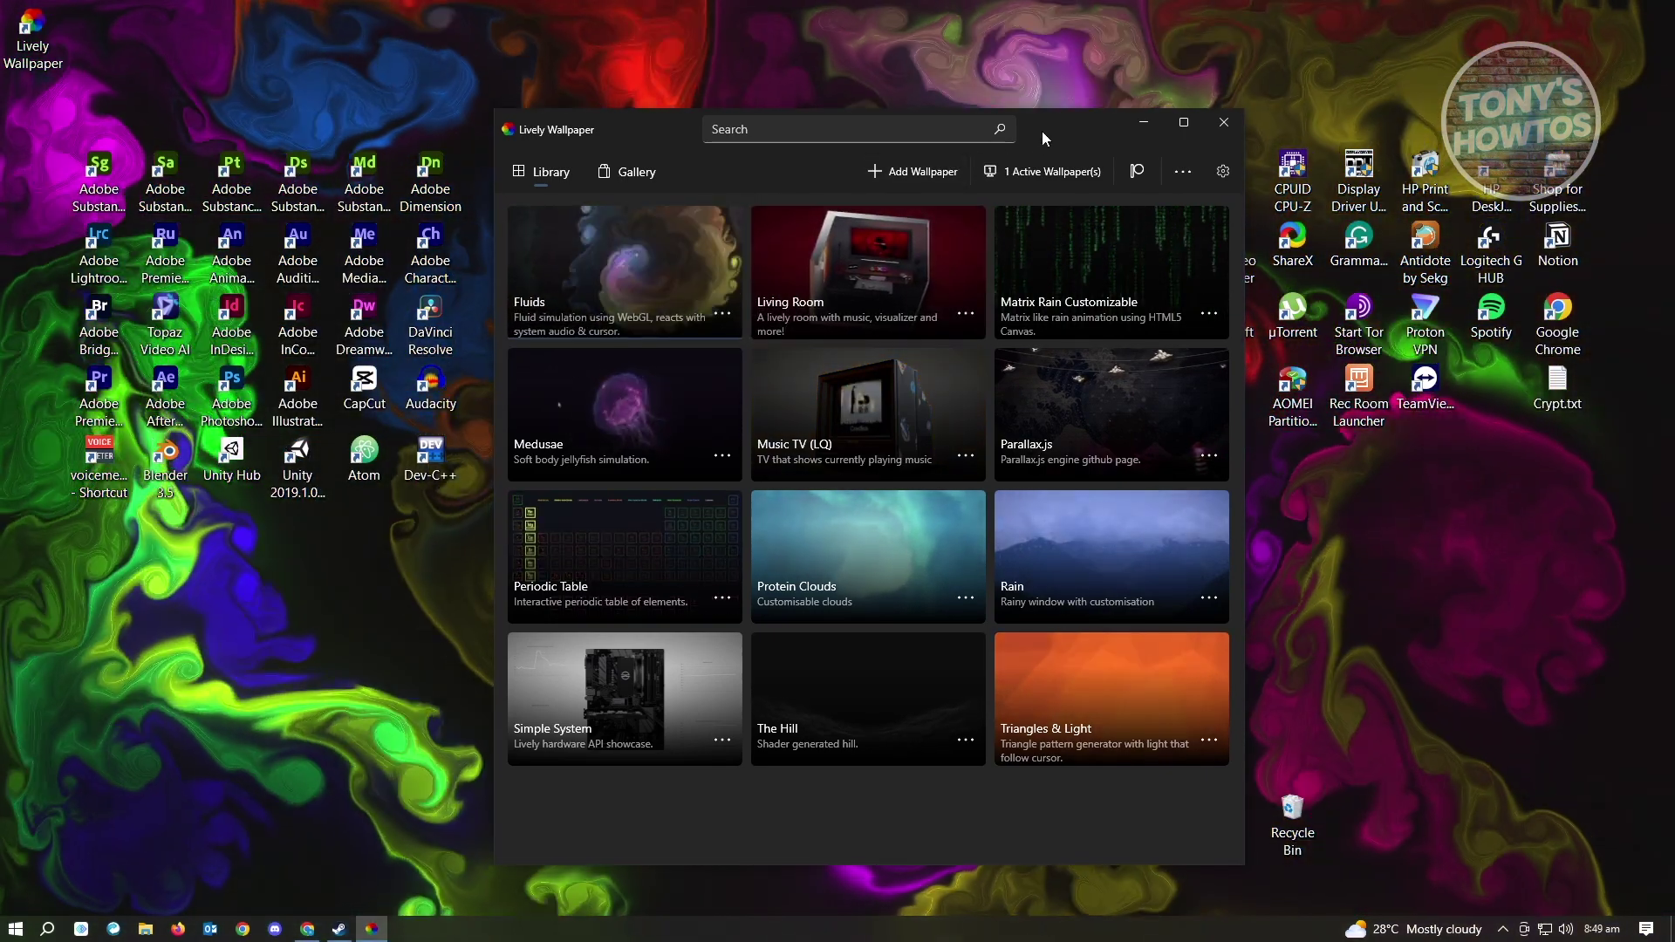
left_click_drag(1042, 131, 1421, 106)
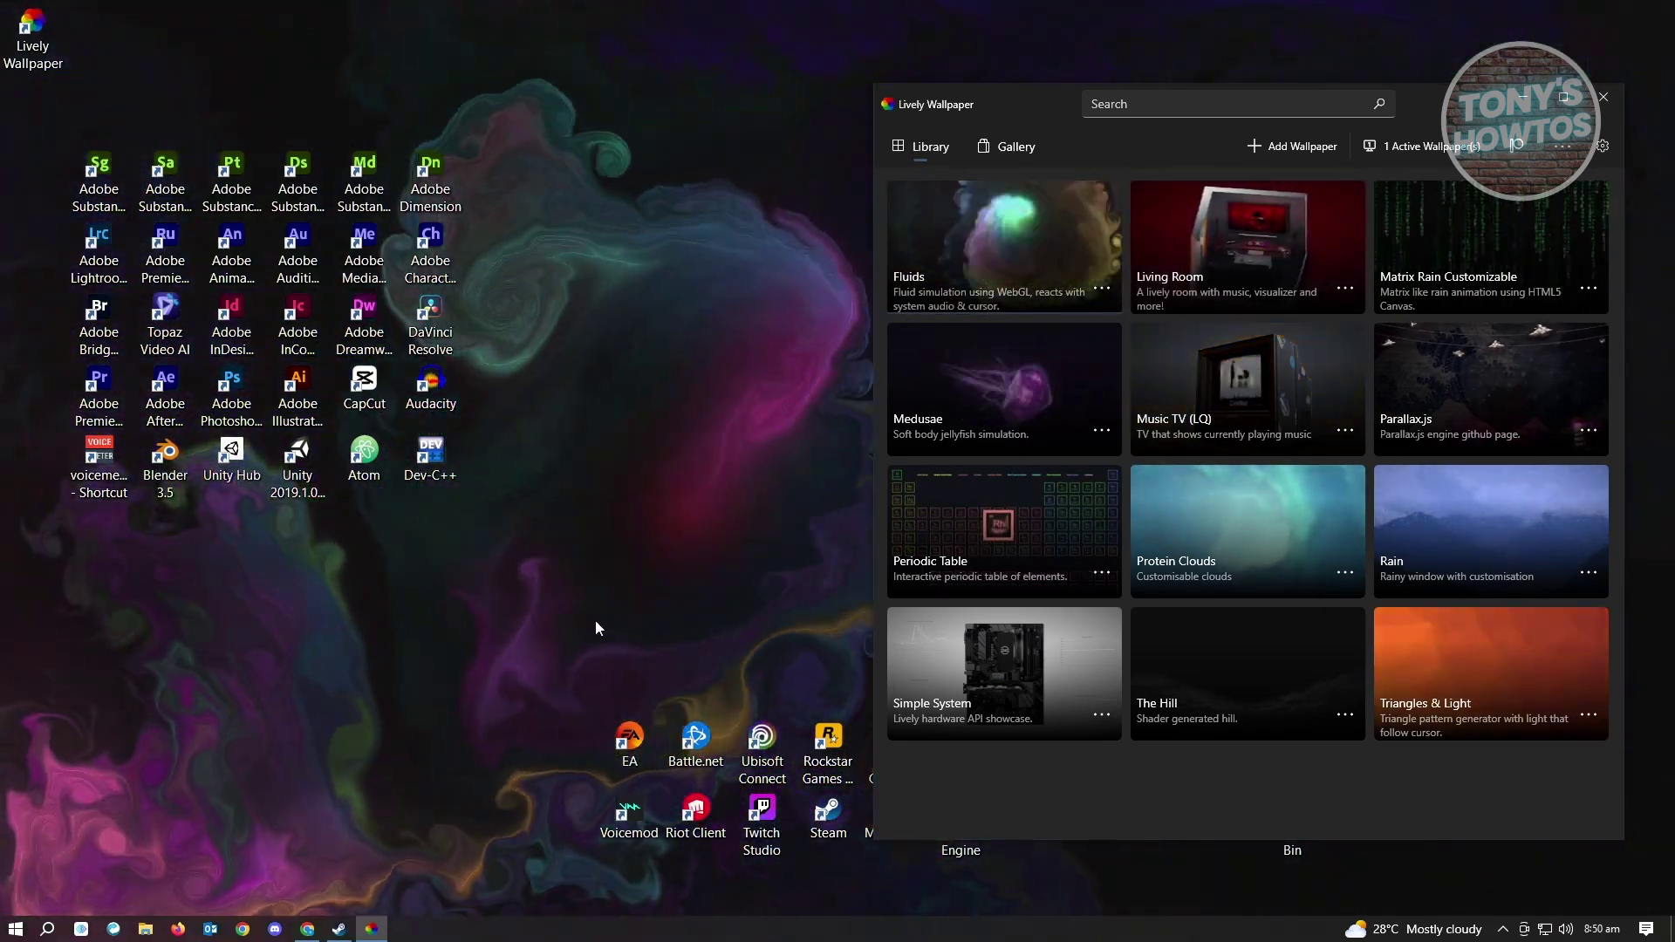
Step: Test how the Fluids wallpaper reacts to the cursor on the uncovered part of the desktop
left_click(430, 460)
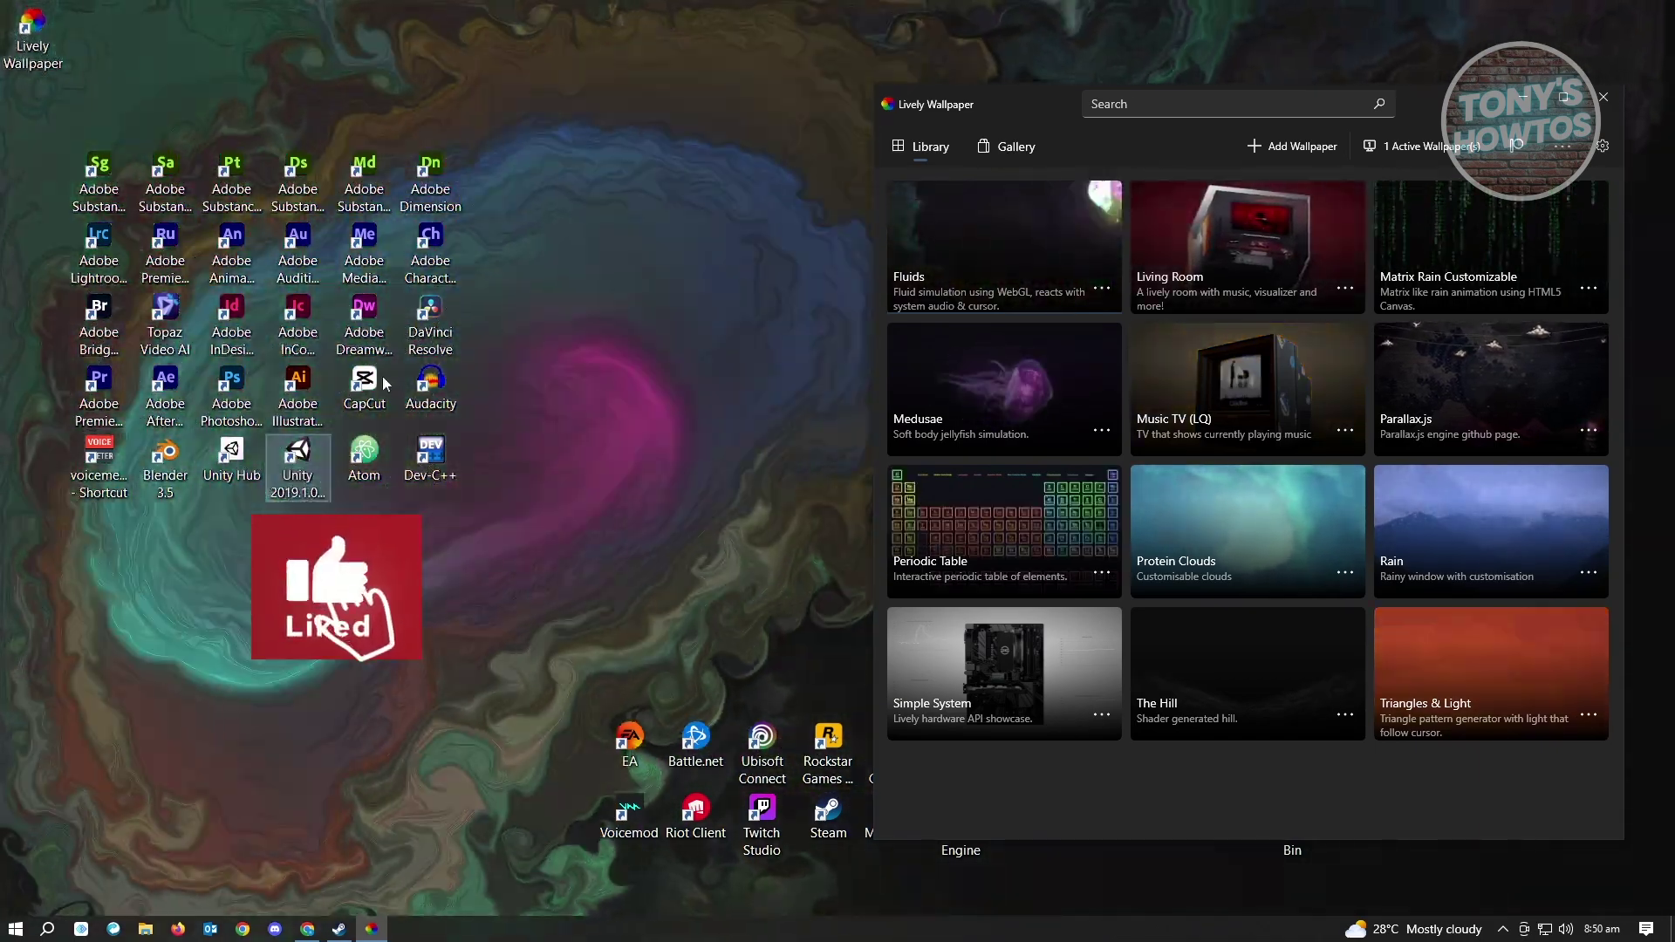
left_click(365, 458)
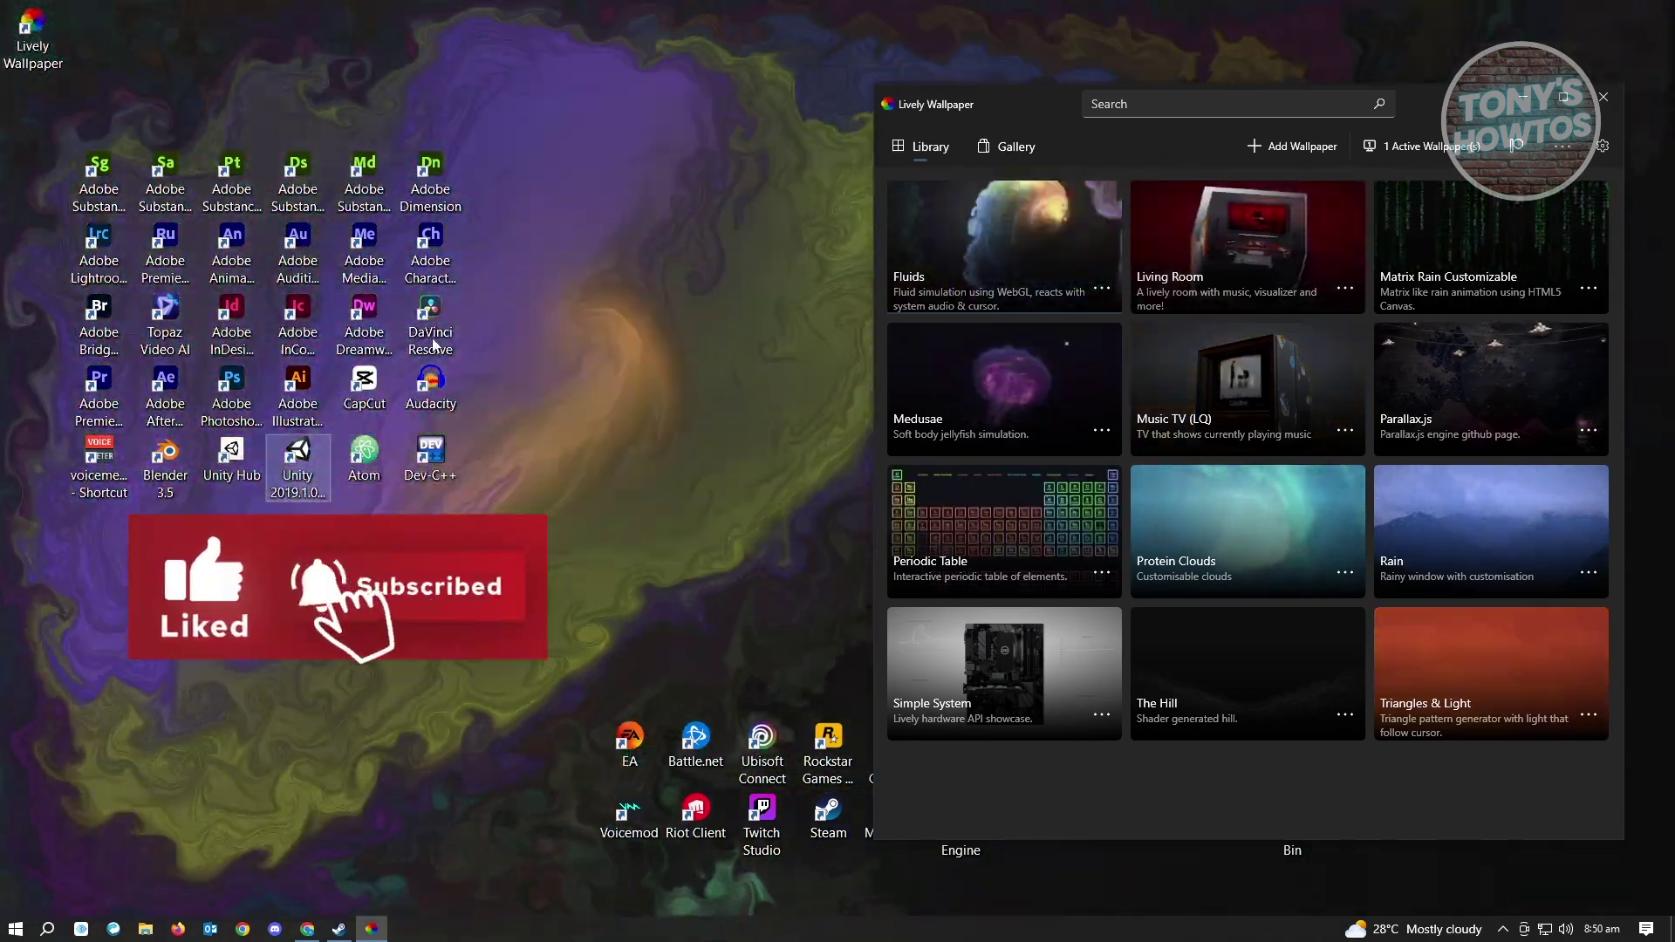
left_click(301, 458)
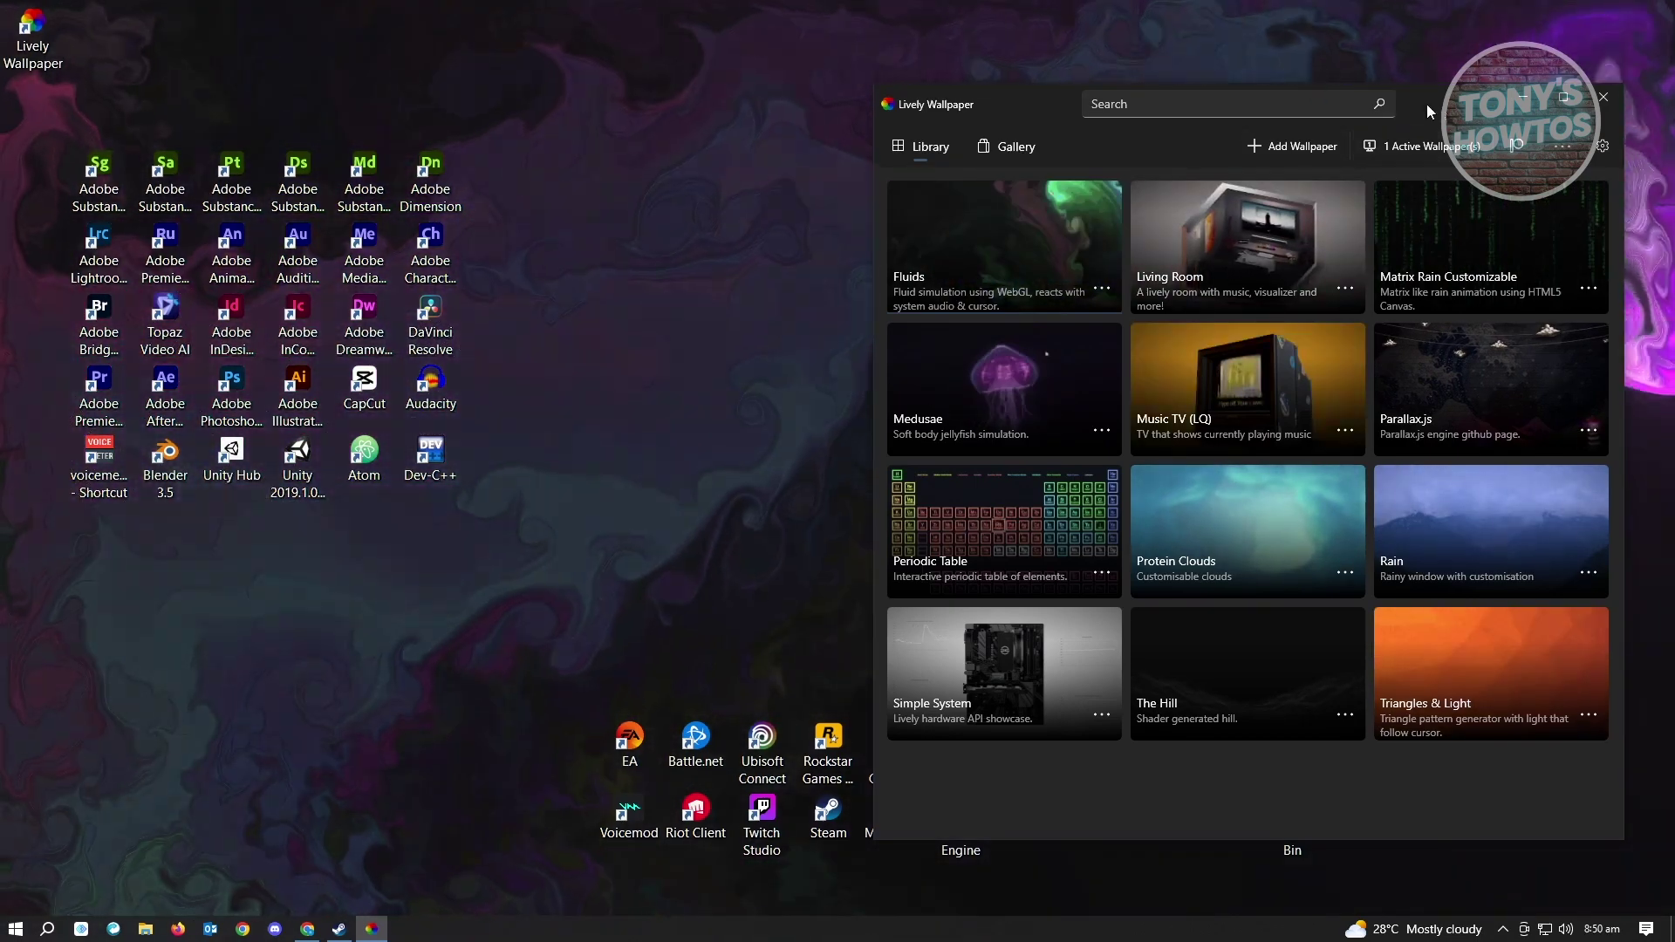
Step: Reposition the Lively Wallpaper window and apply the Living Room wallpaper to the desktop
left_click_drag(1441, 112, 1195, 98)
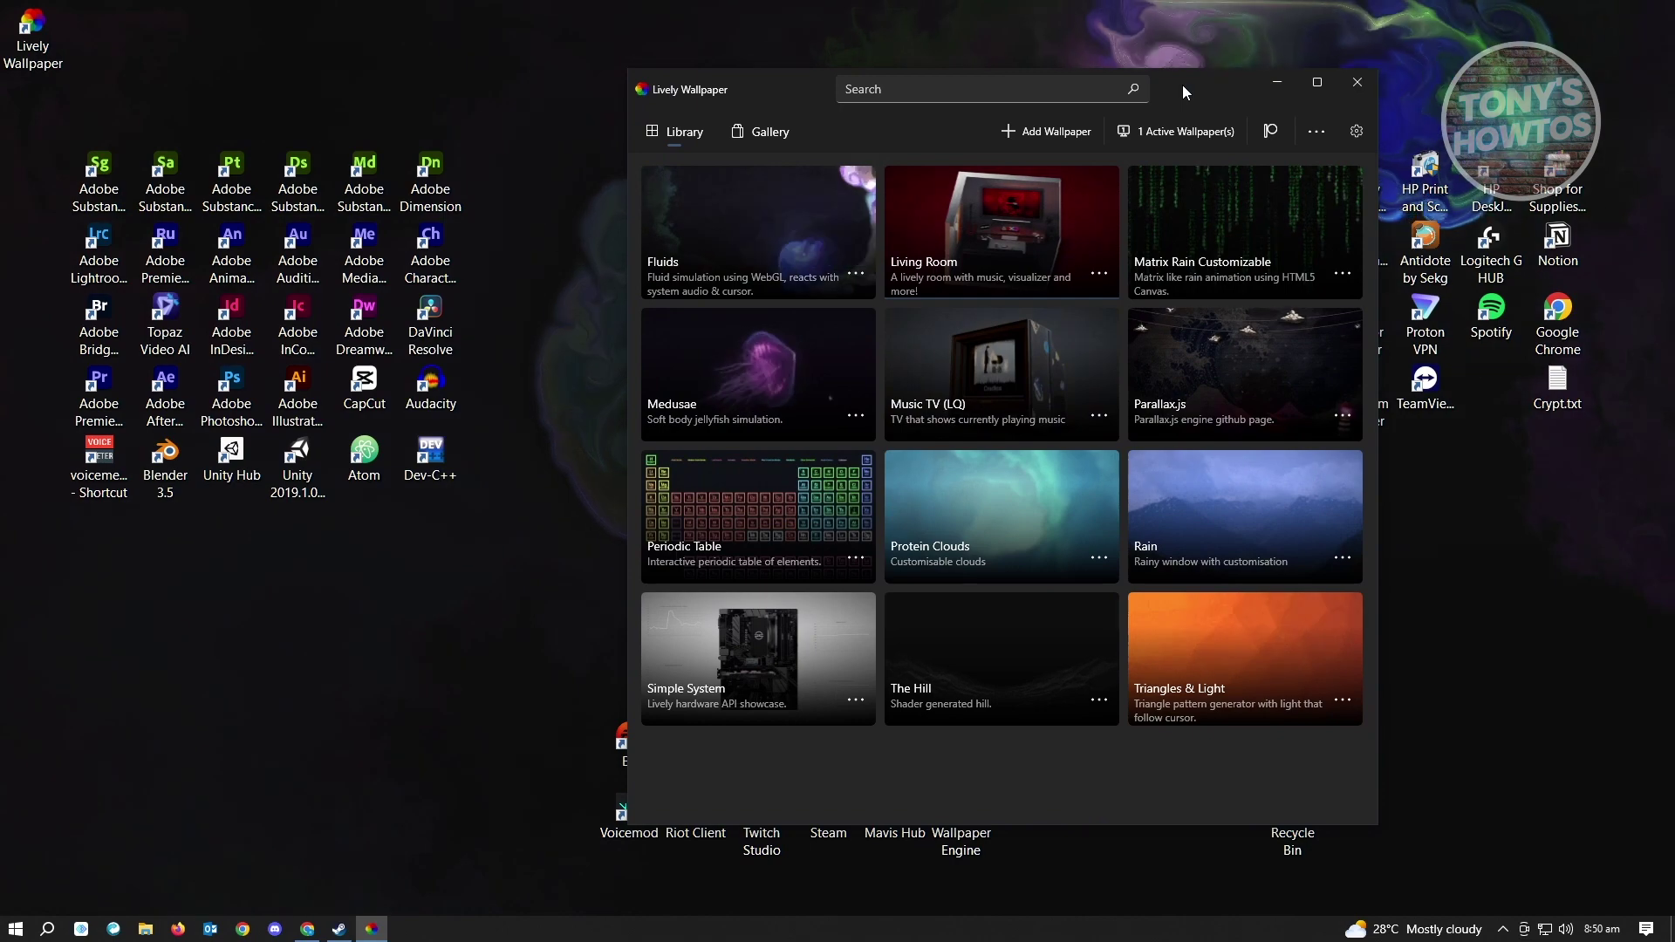
left_click_drag(1182, 85, 1375, 79)
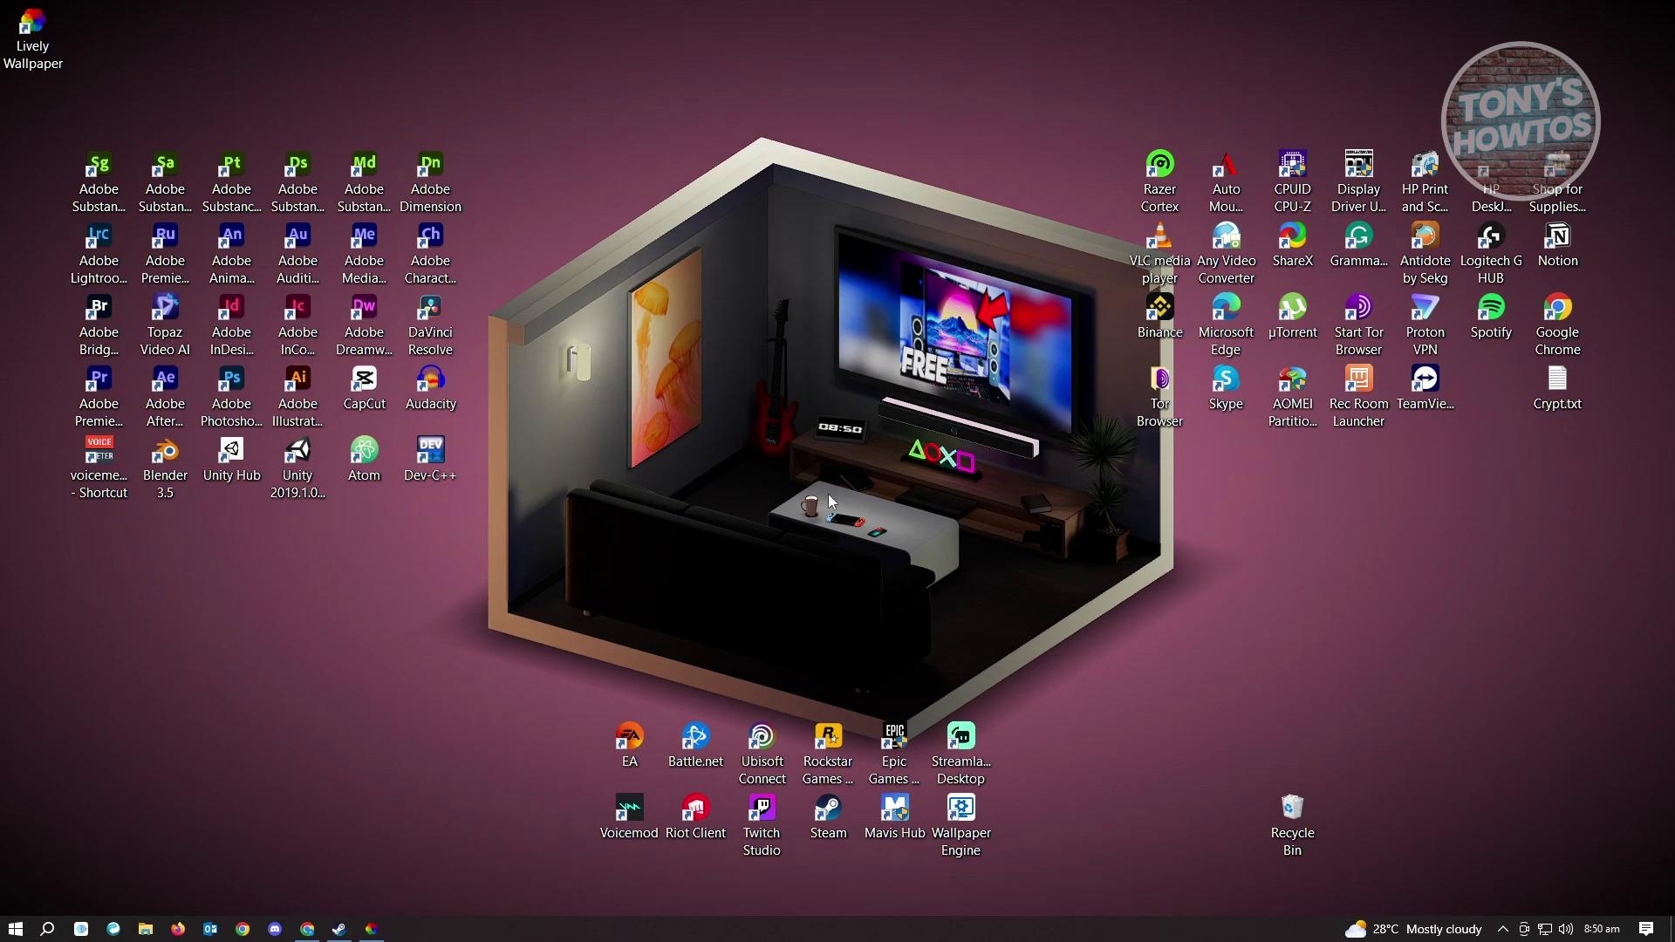
Step: Bring back the Lively Wallpaper window, try the Periodic Table wallpaper and apply Protein Clouds instead
left_click(371, 930)
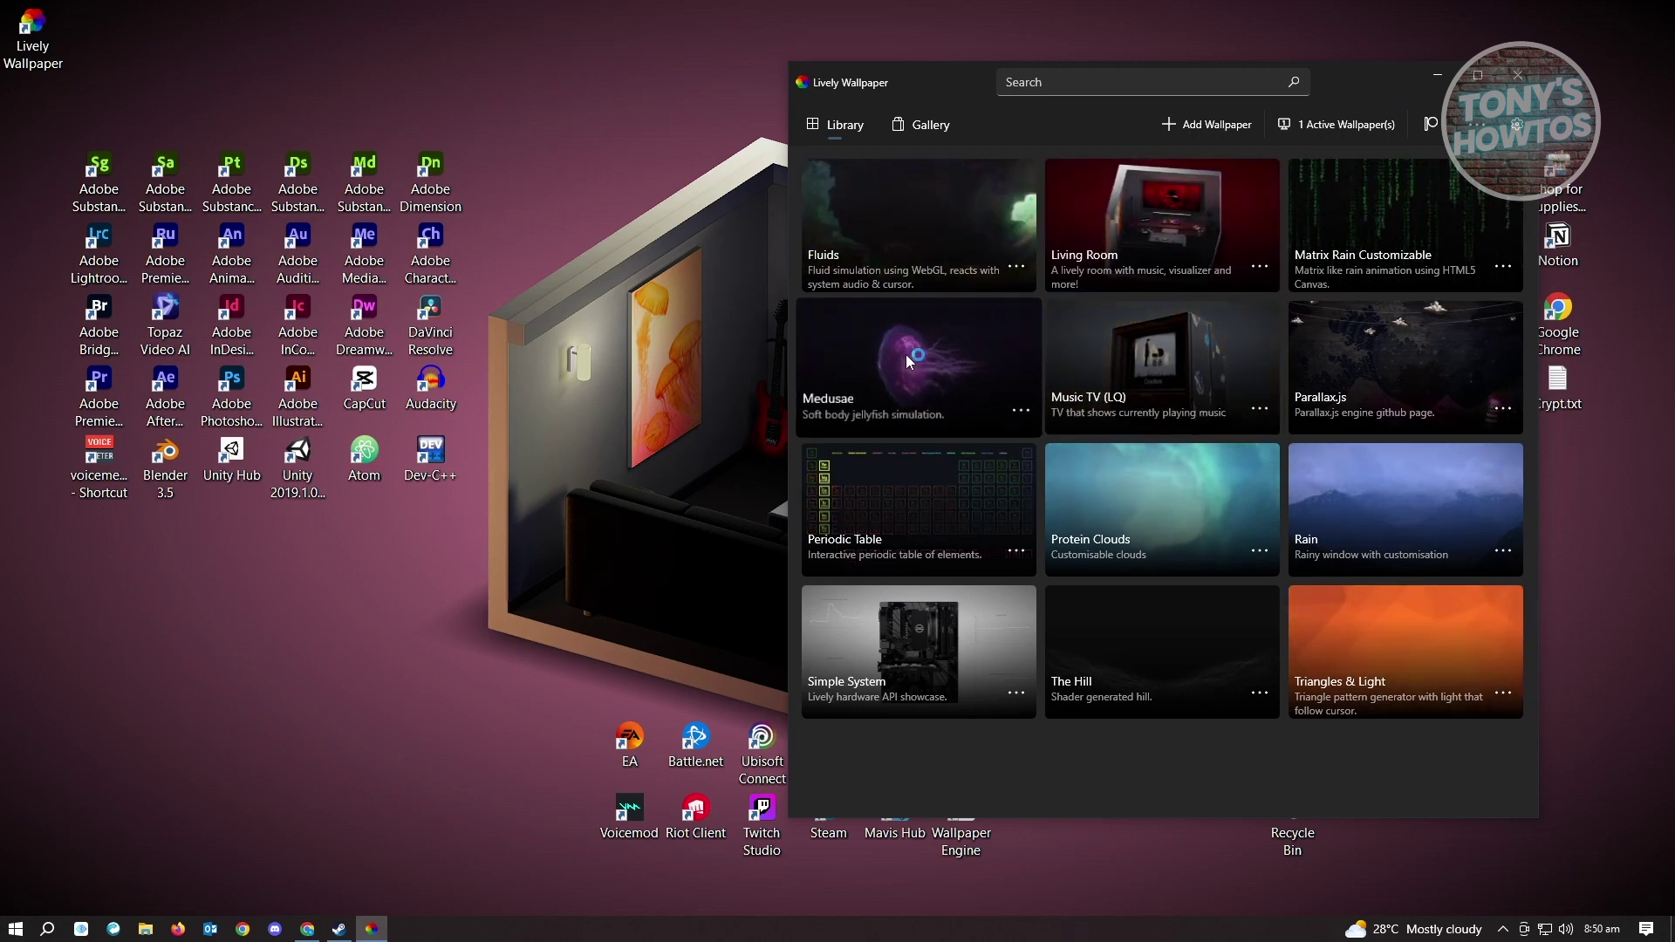
left_click(930, 492)
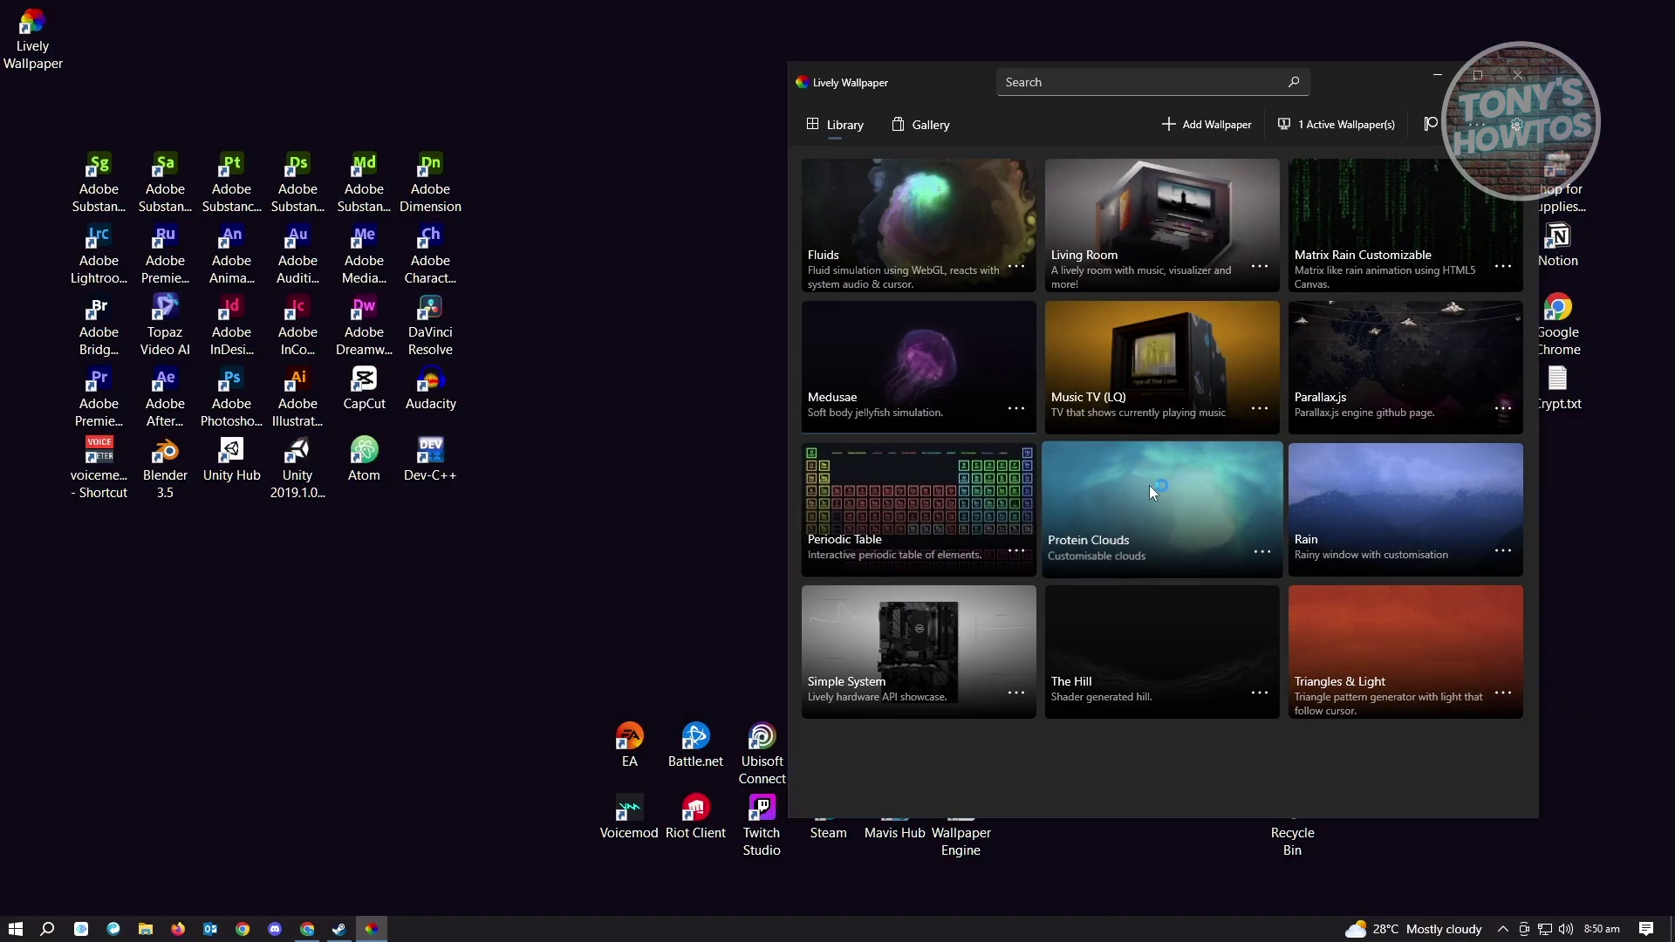
left_click(1181, 493)
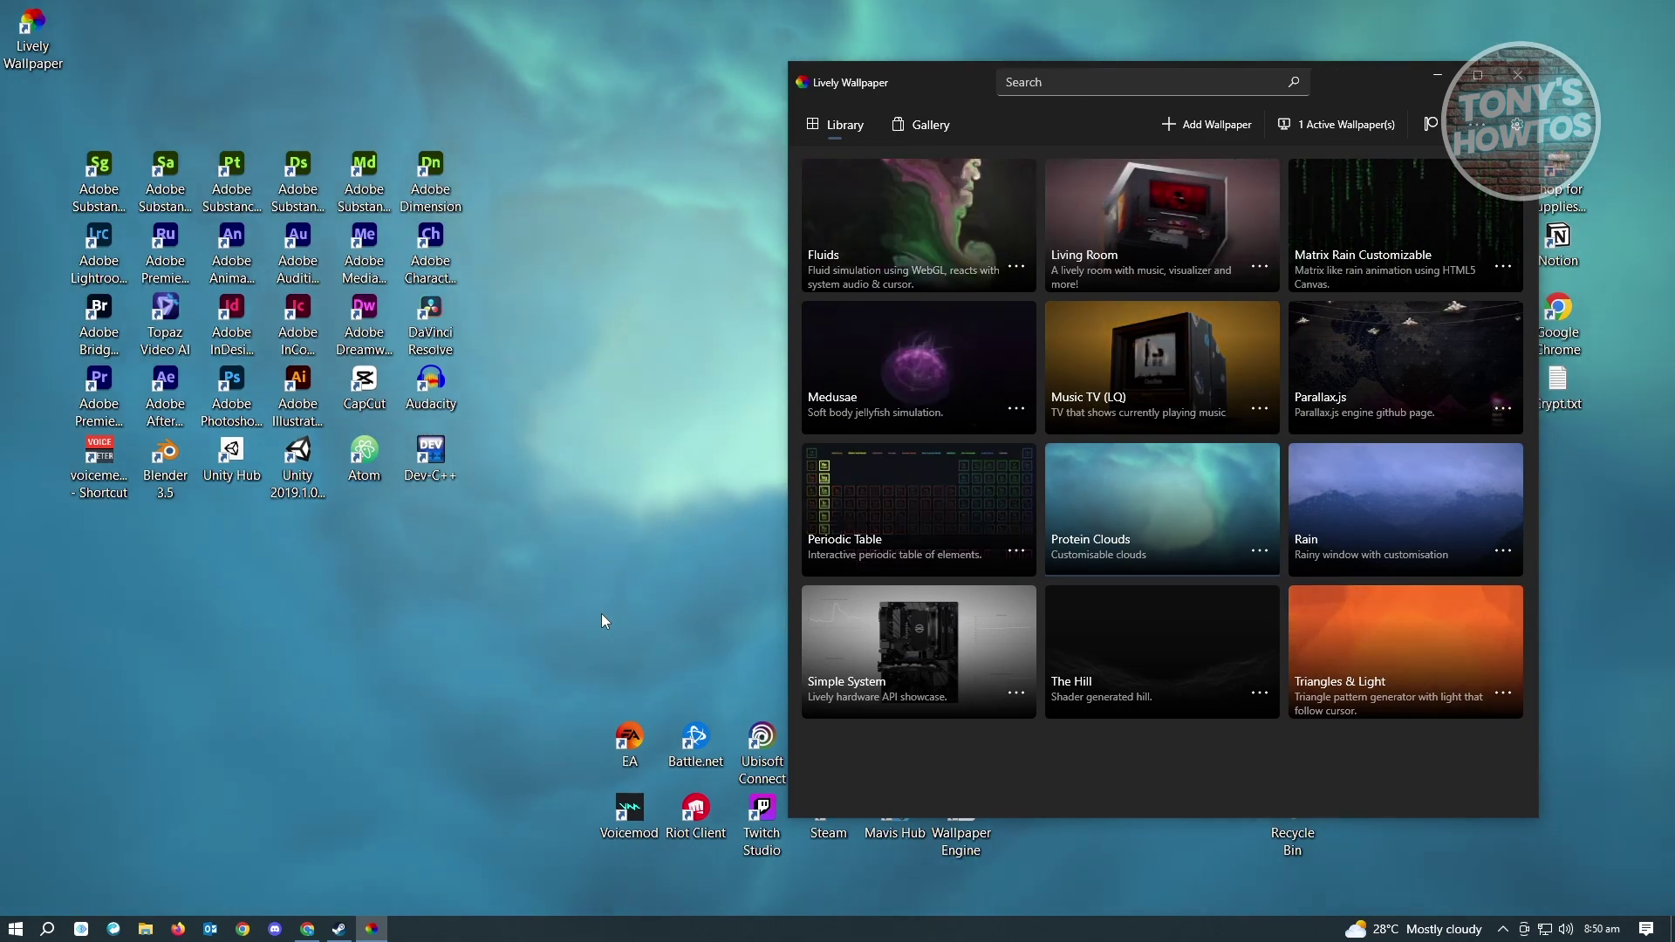
Step: Select display 3 as the wallpaper target and apply the Fluids wallpaper to it
left_click_drag(1382, 82, 1201, 153)
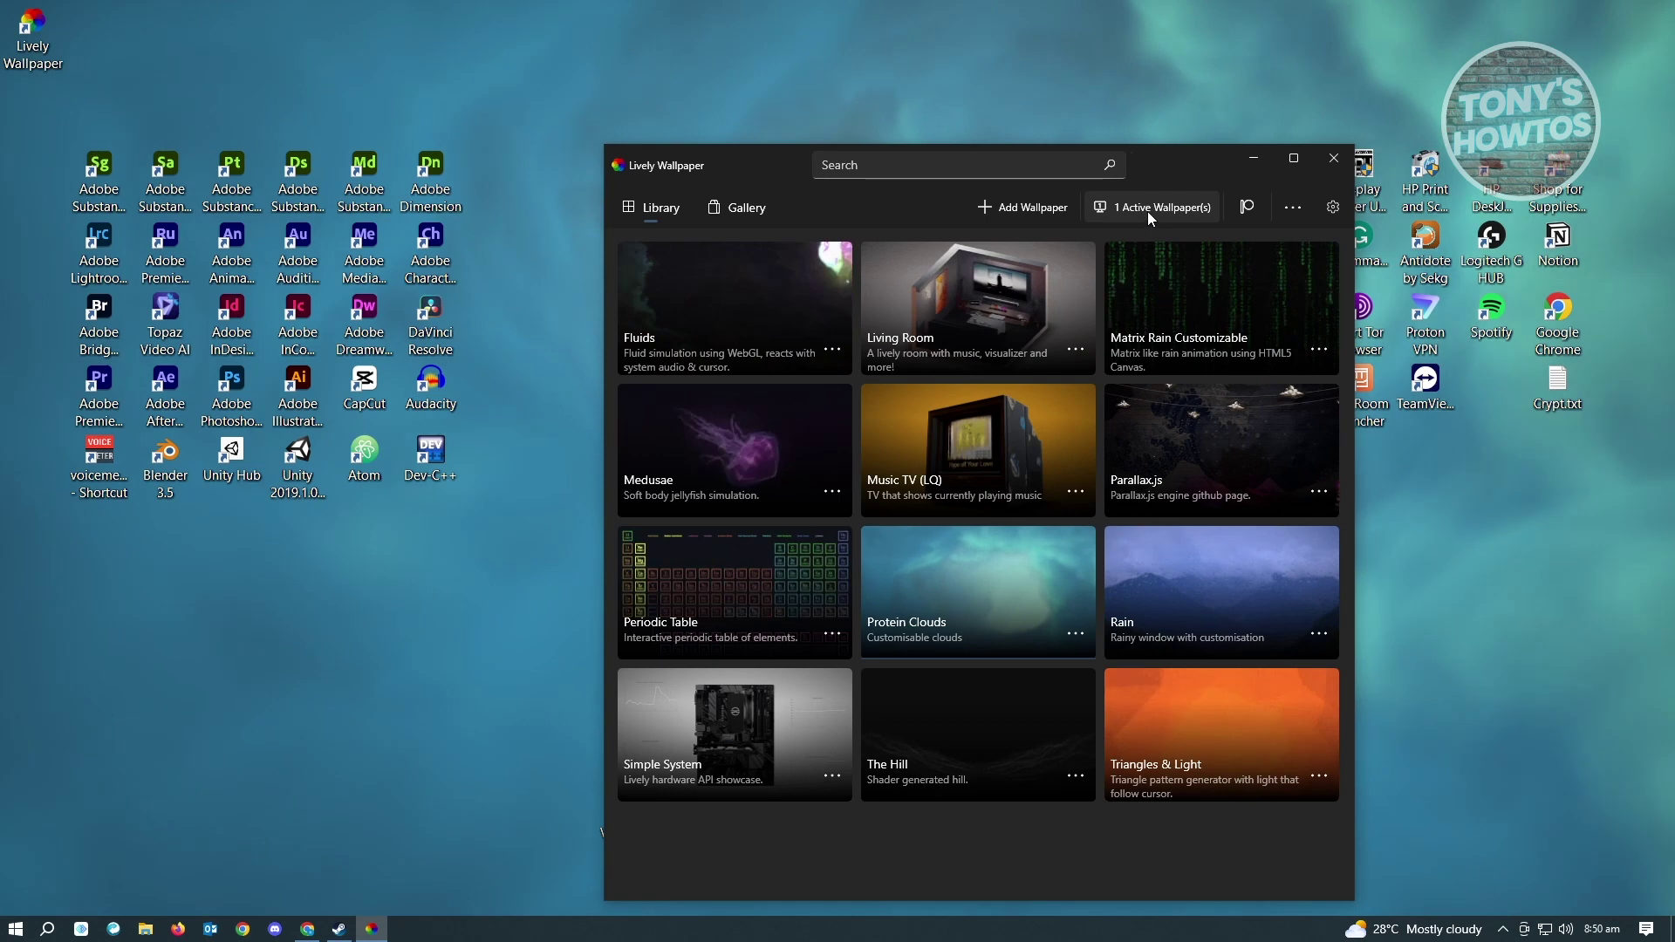
left_click(1169, 207)
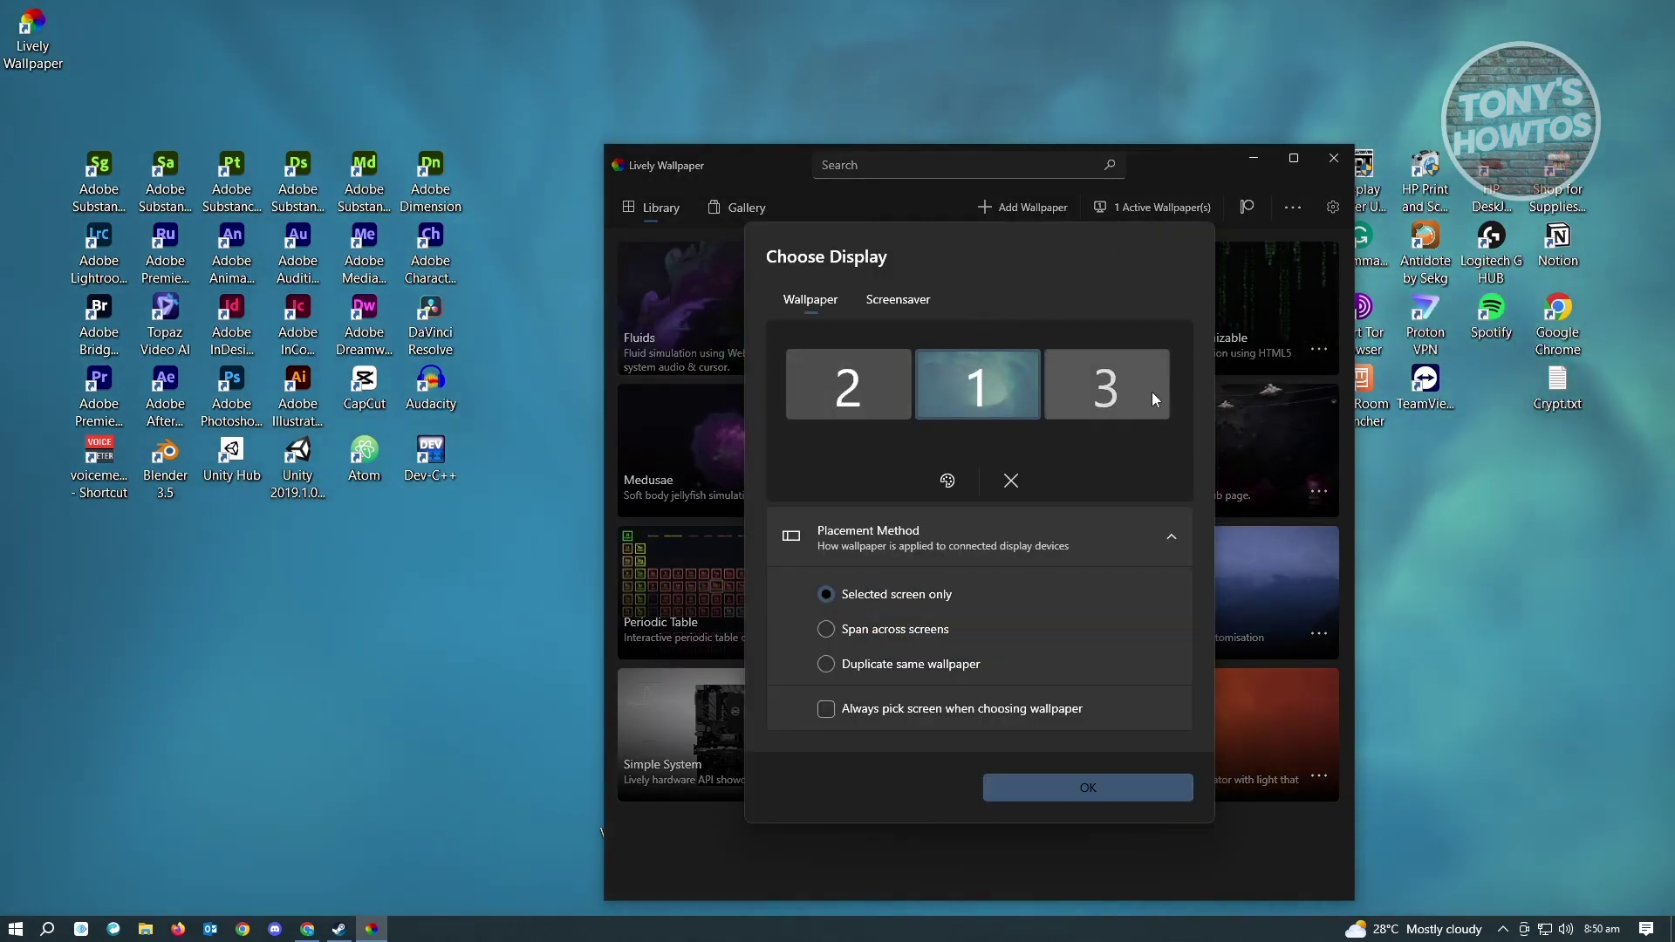
left_click(1126, 404)
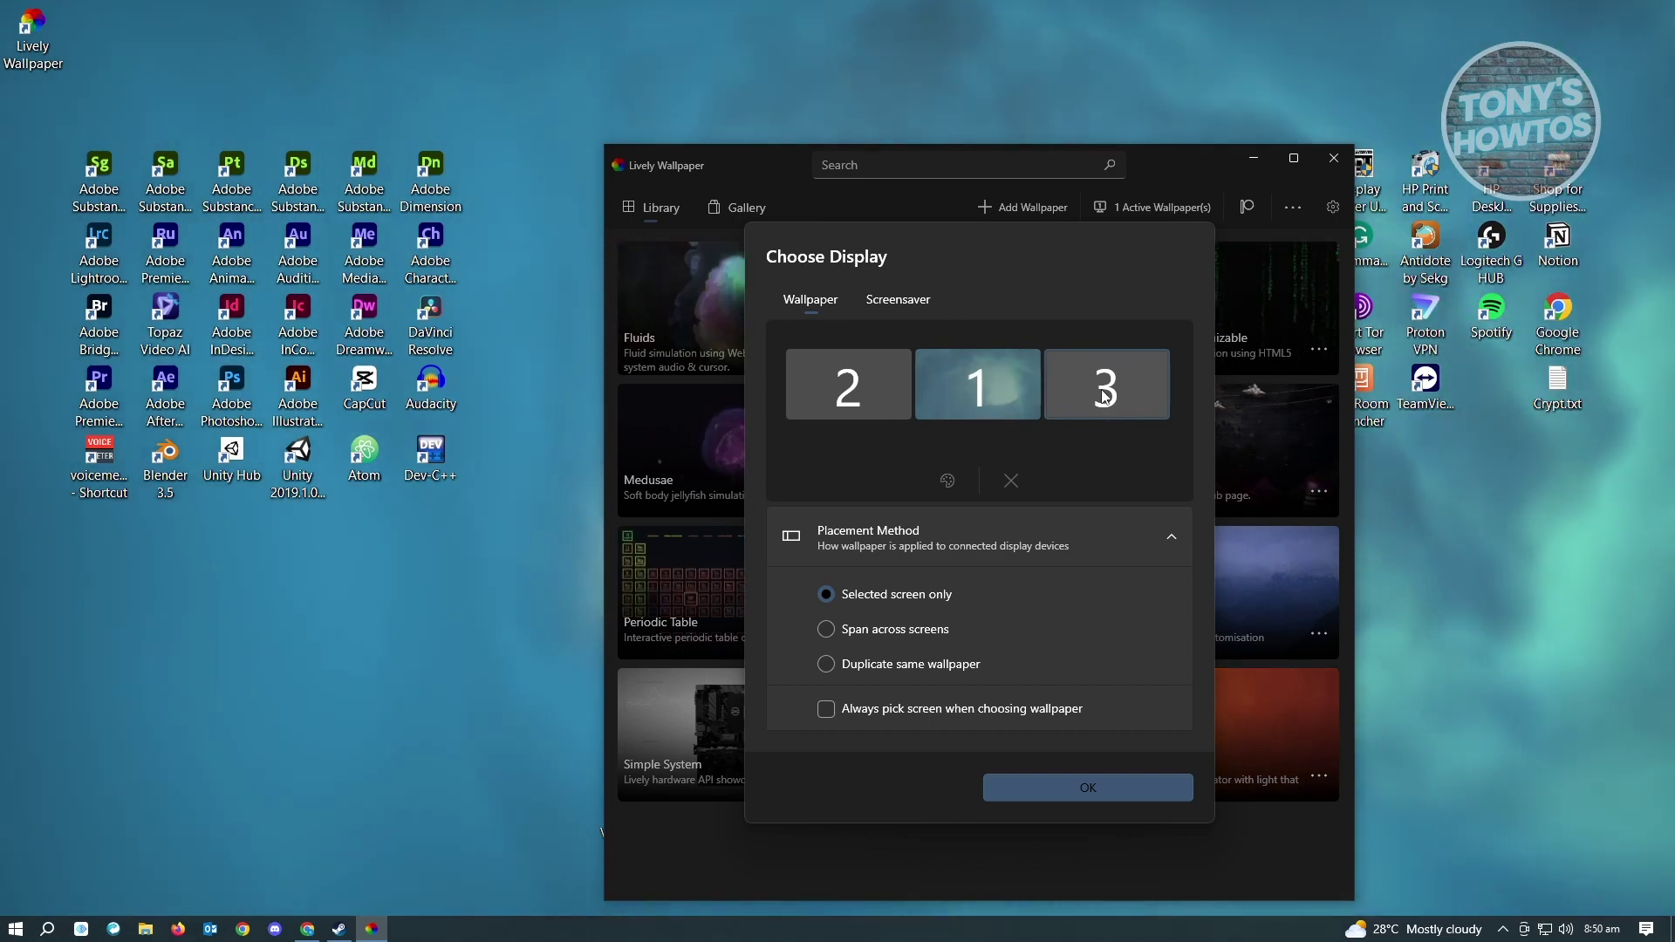
left_click(1044, 788)
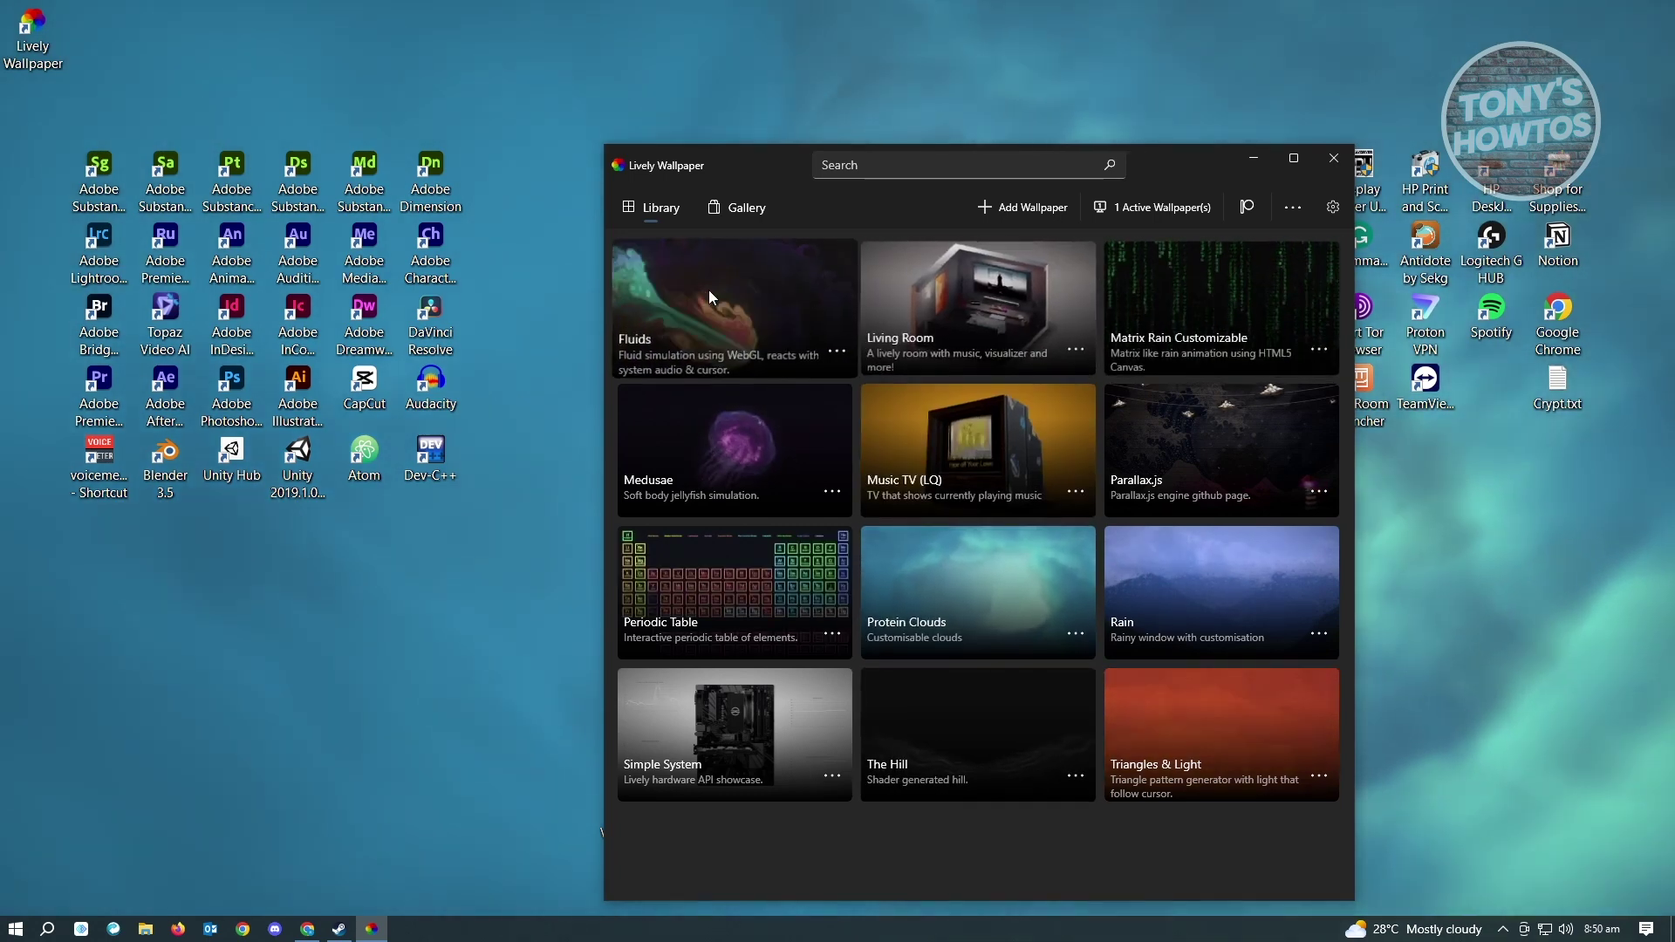
left_click(709, 290)
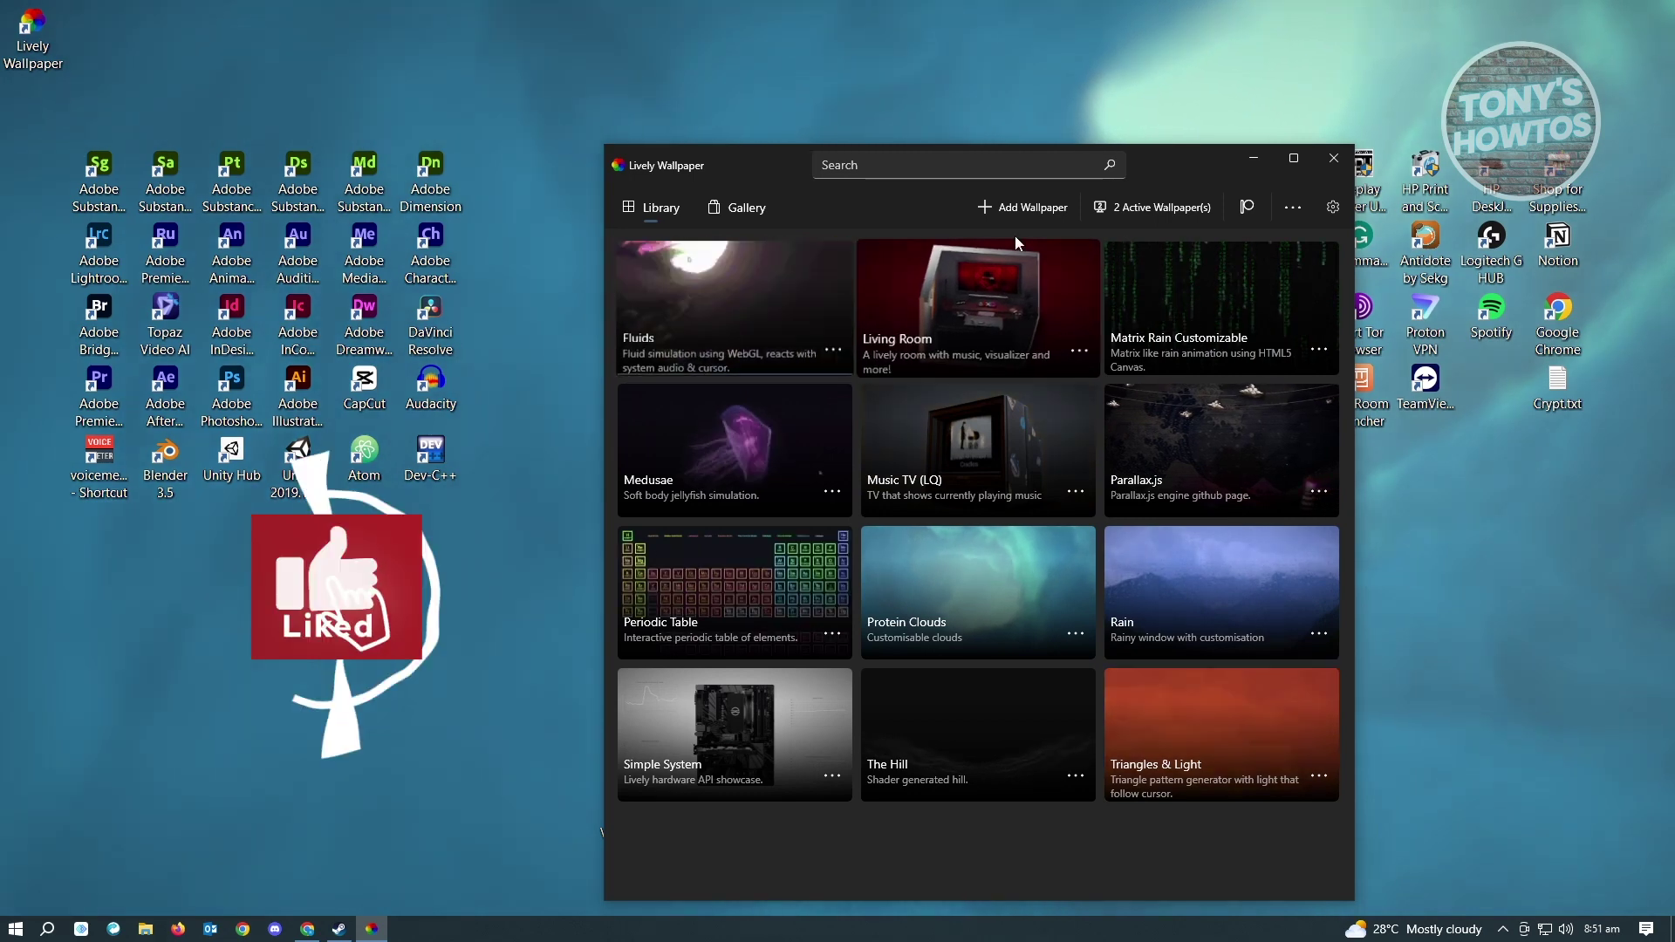
Step: Close the active wallpaper on display 1 through the display selection dialog and confirm
left_click(1171, 206)
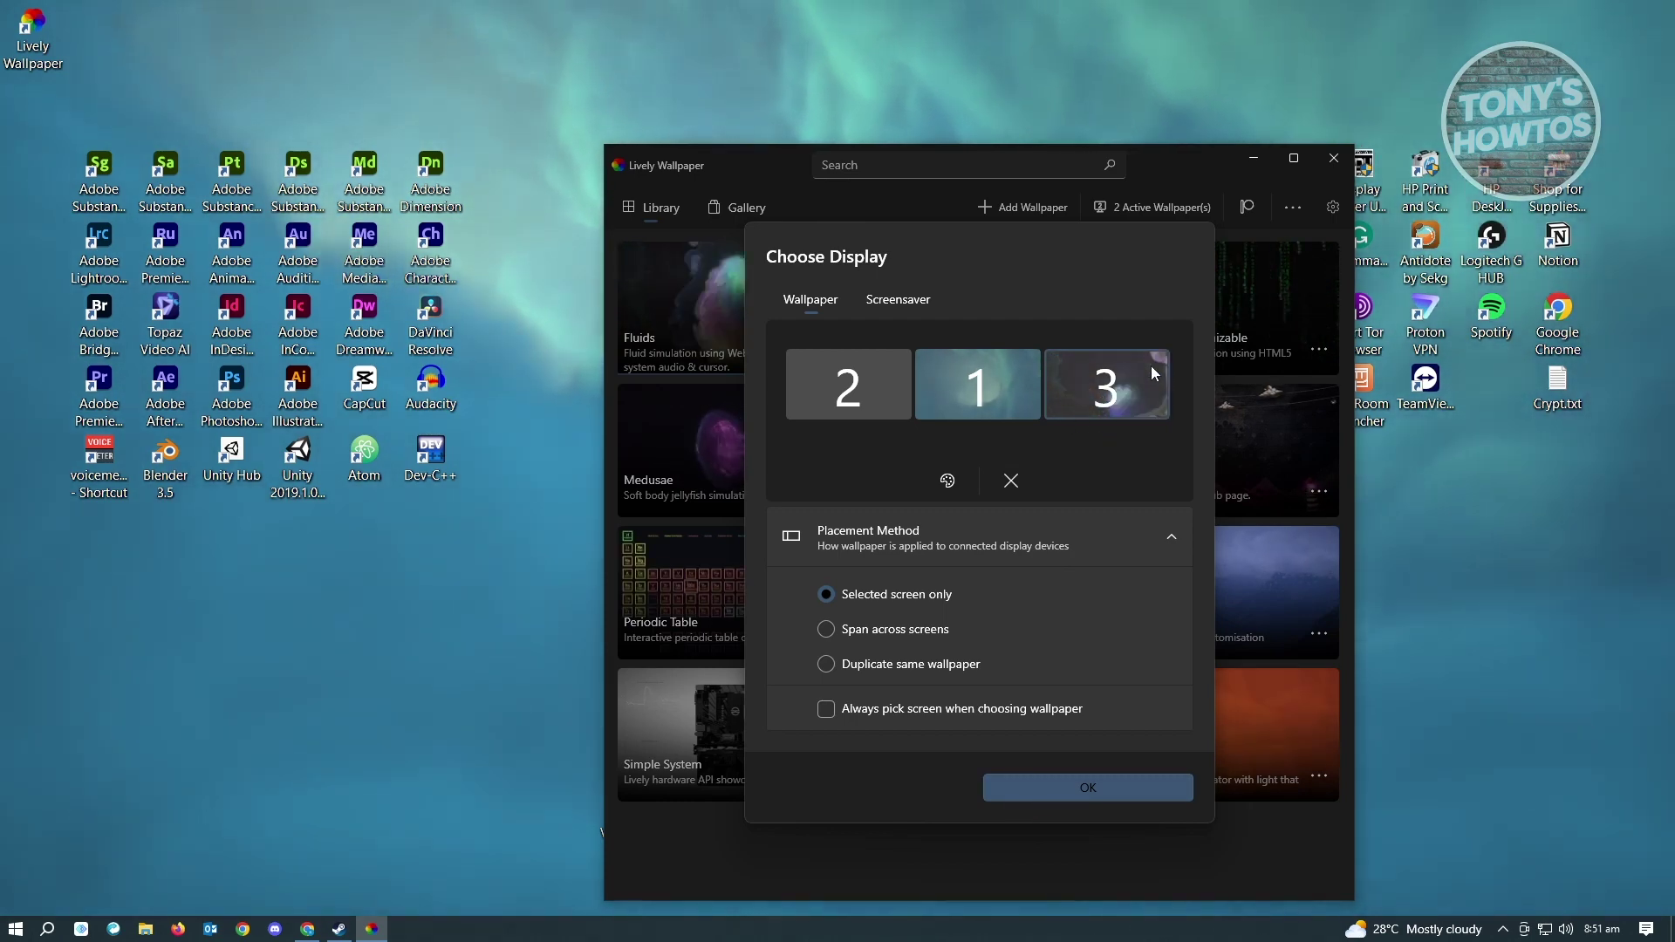
left_click(1012, 480)
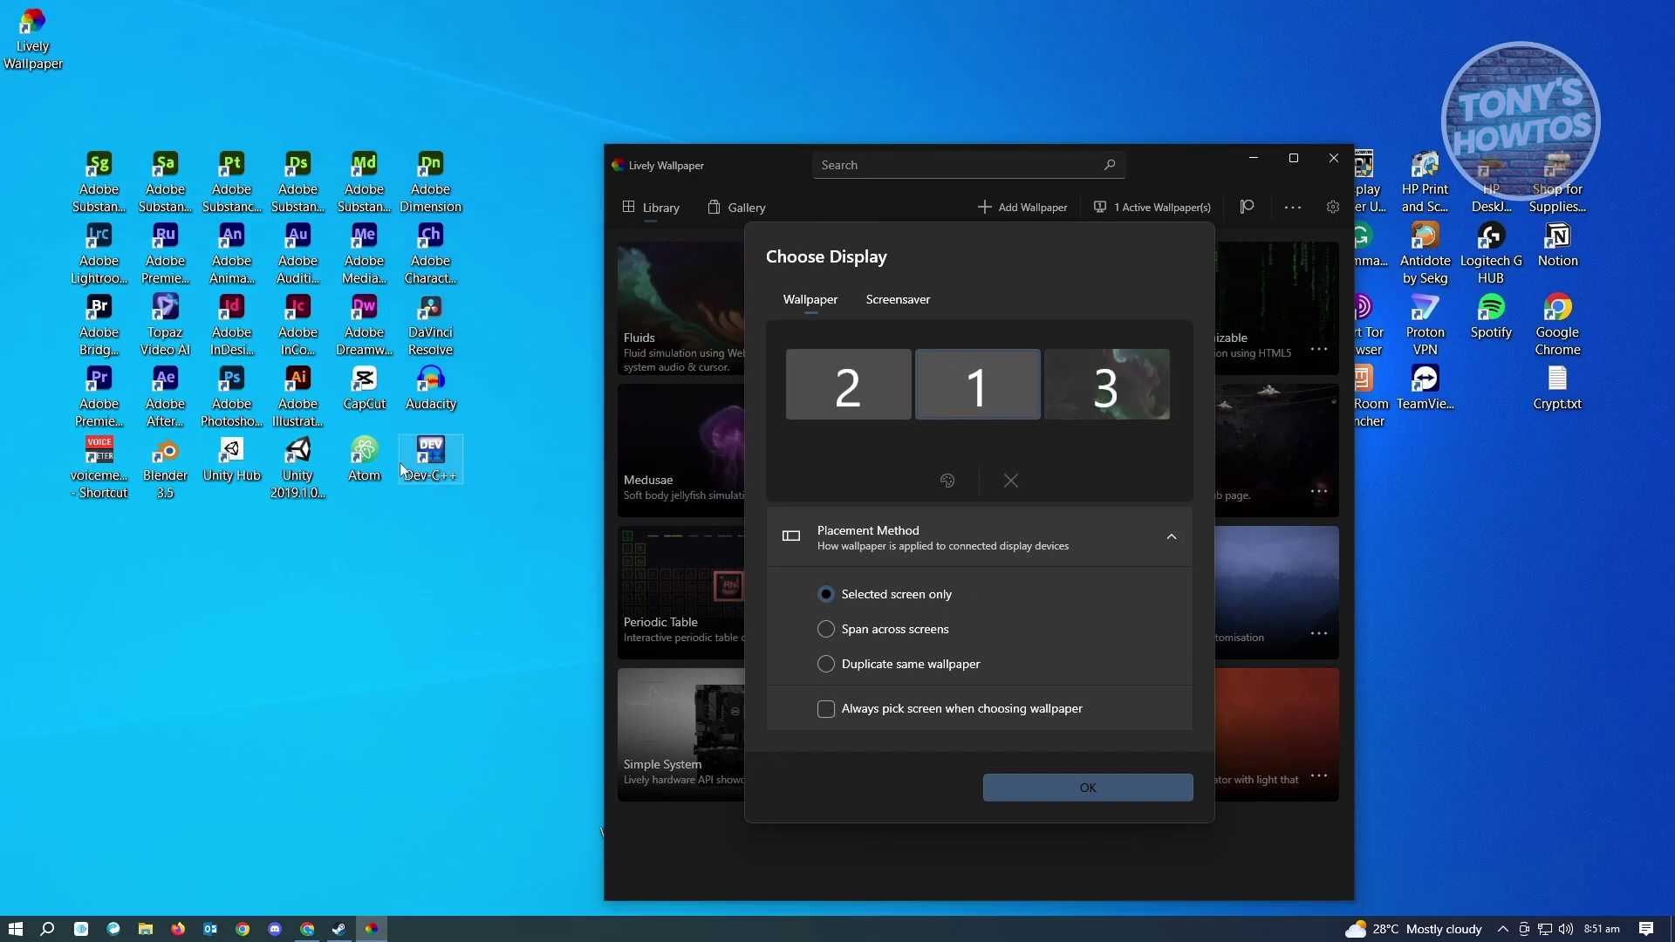
left_click(1077, 786)
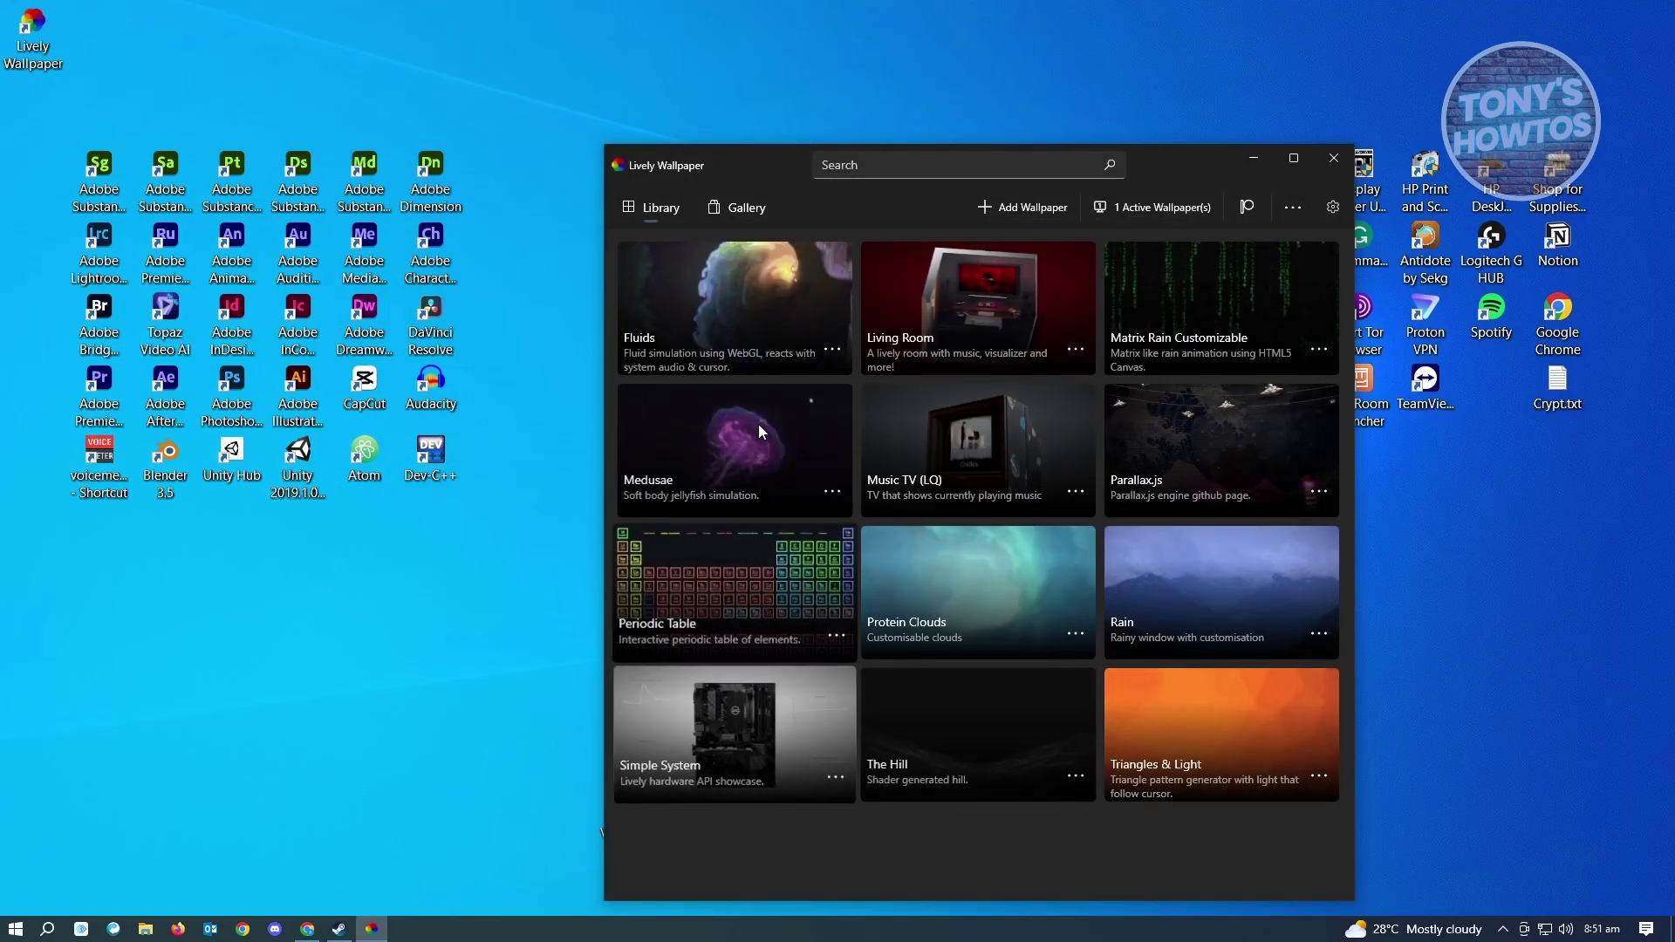
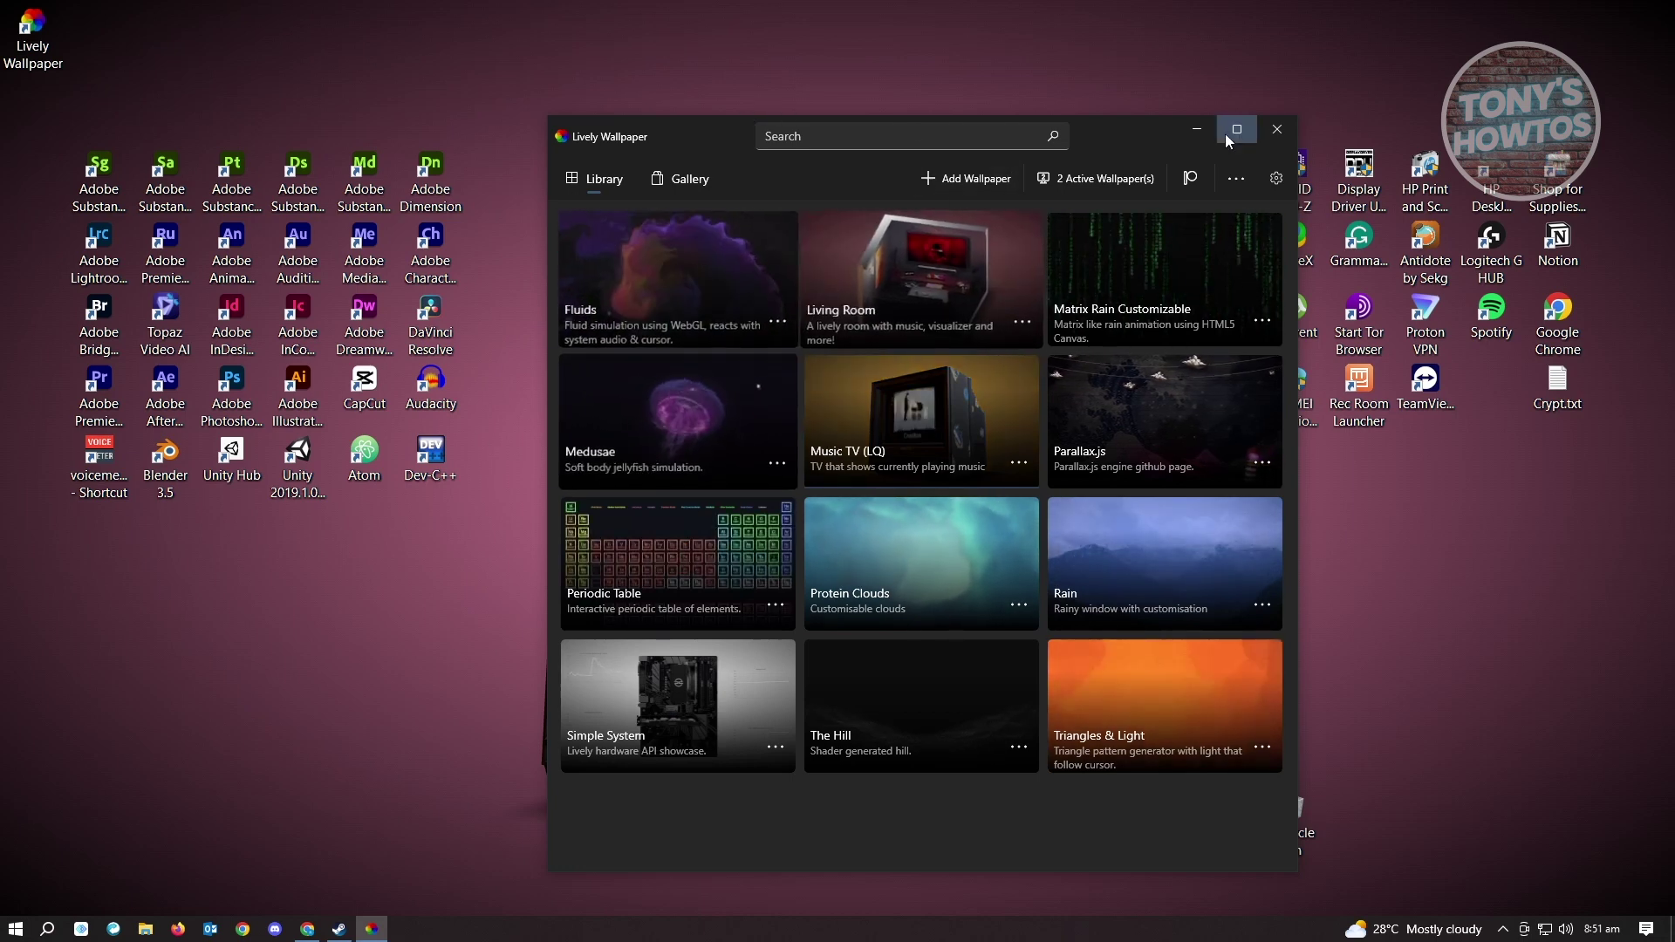
Step: Open the option for adding a wallpaper by URL, and switch to Chrome to load youtube.com
left_click_drag(1162, 136, 1163, 86)
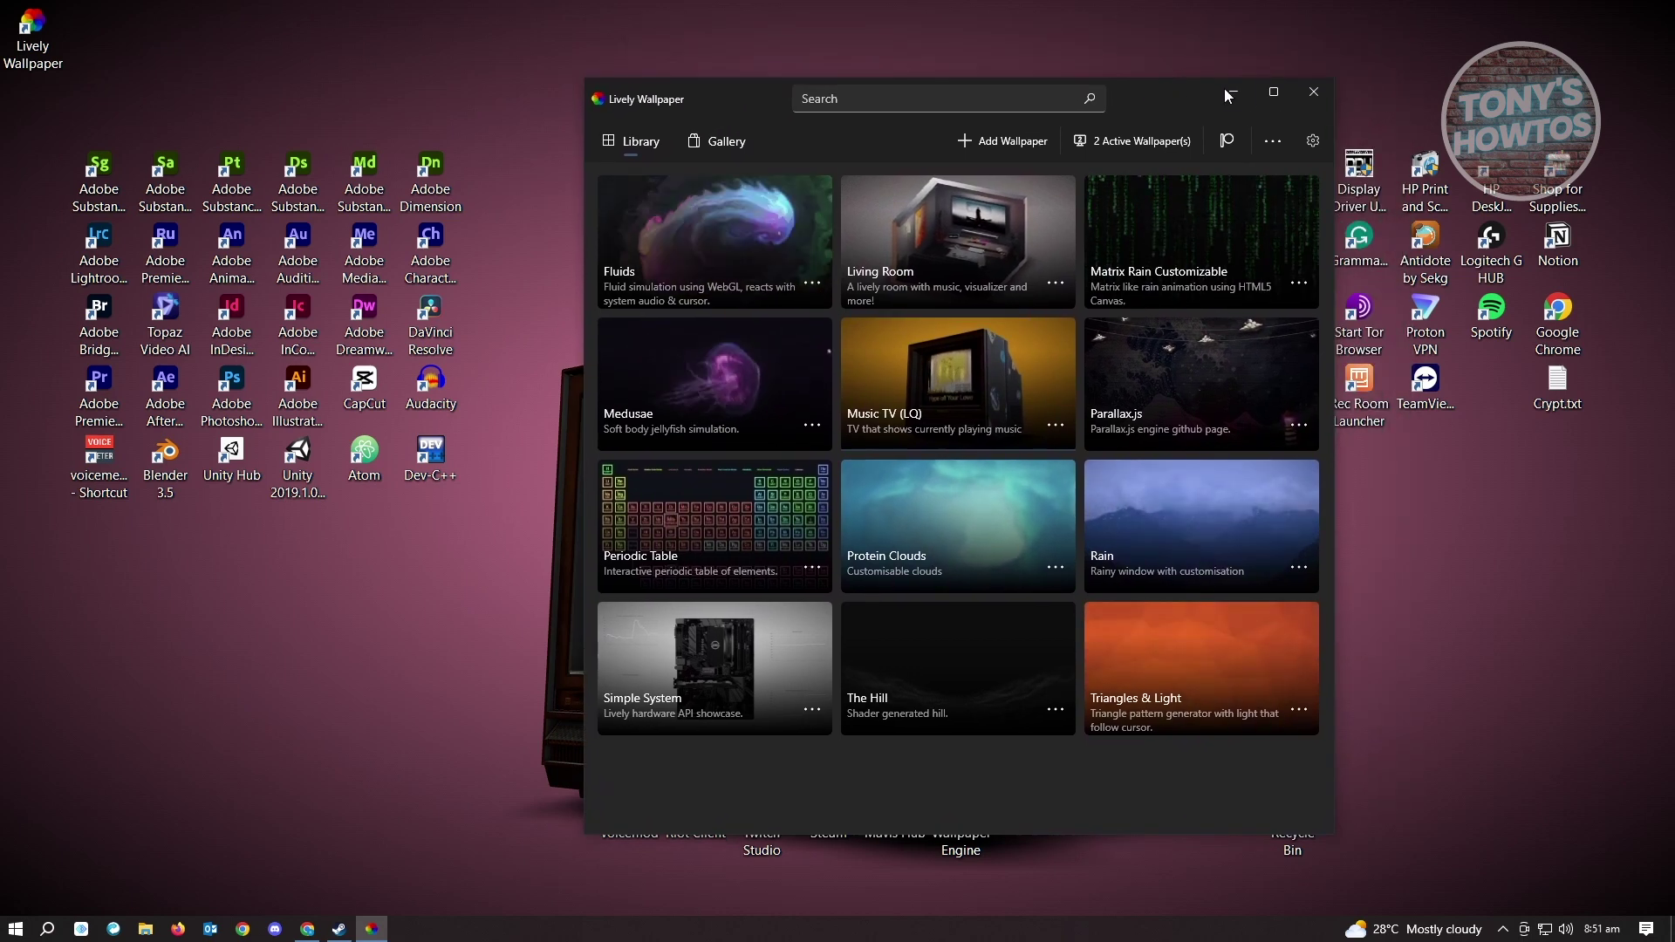
left_click(1017, 147)
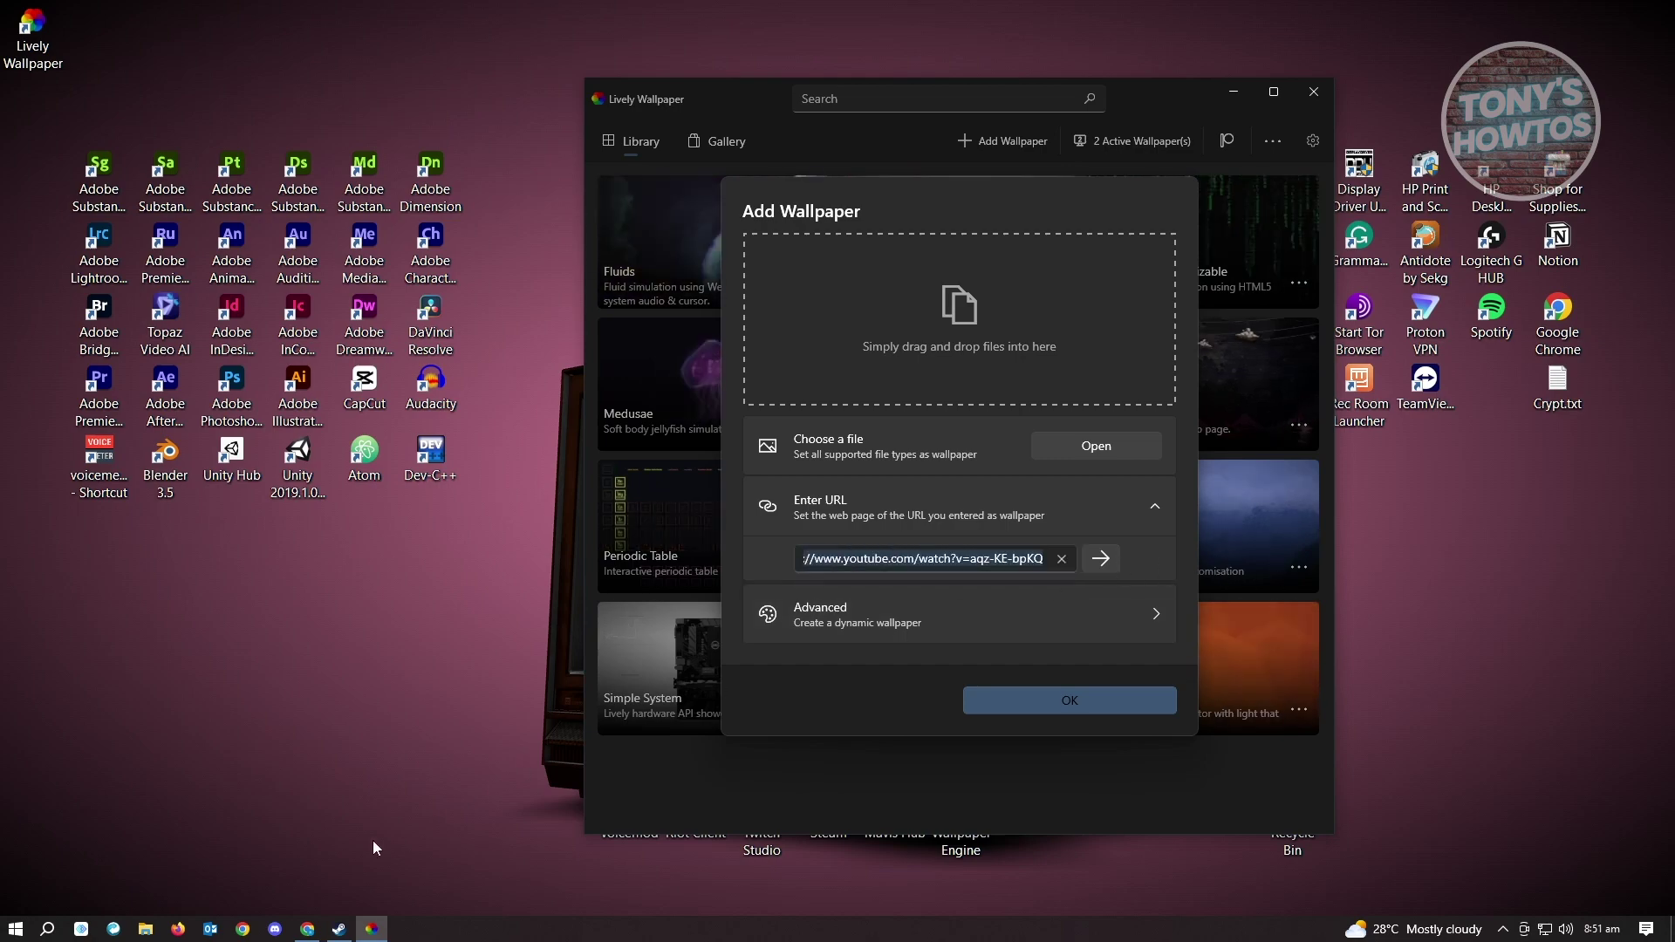
left_click(307, 929)
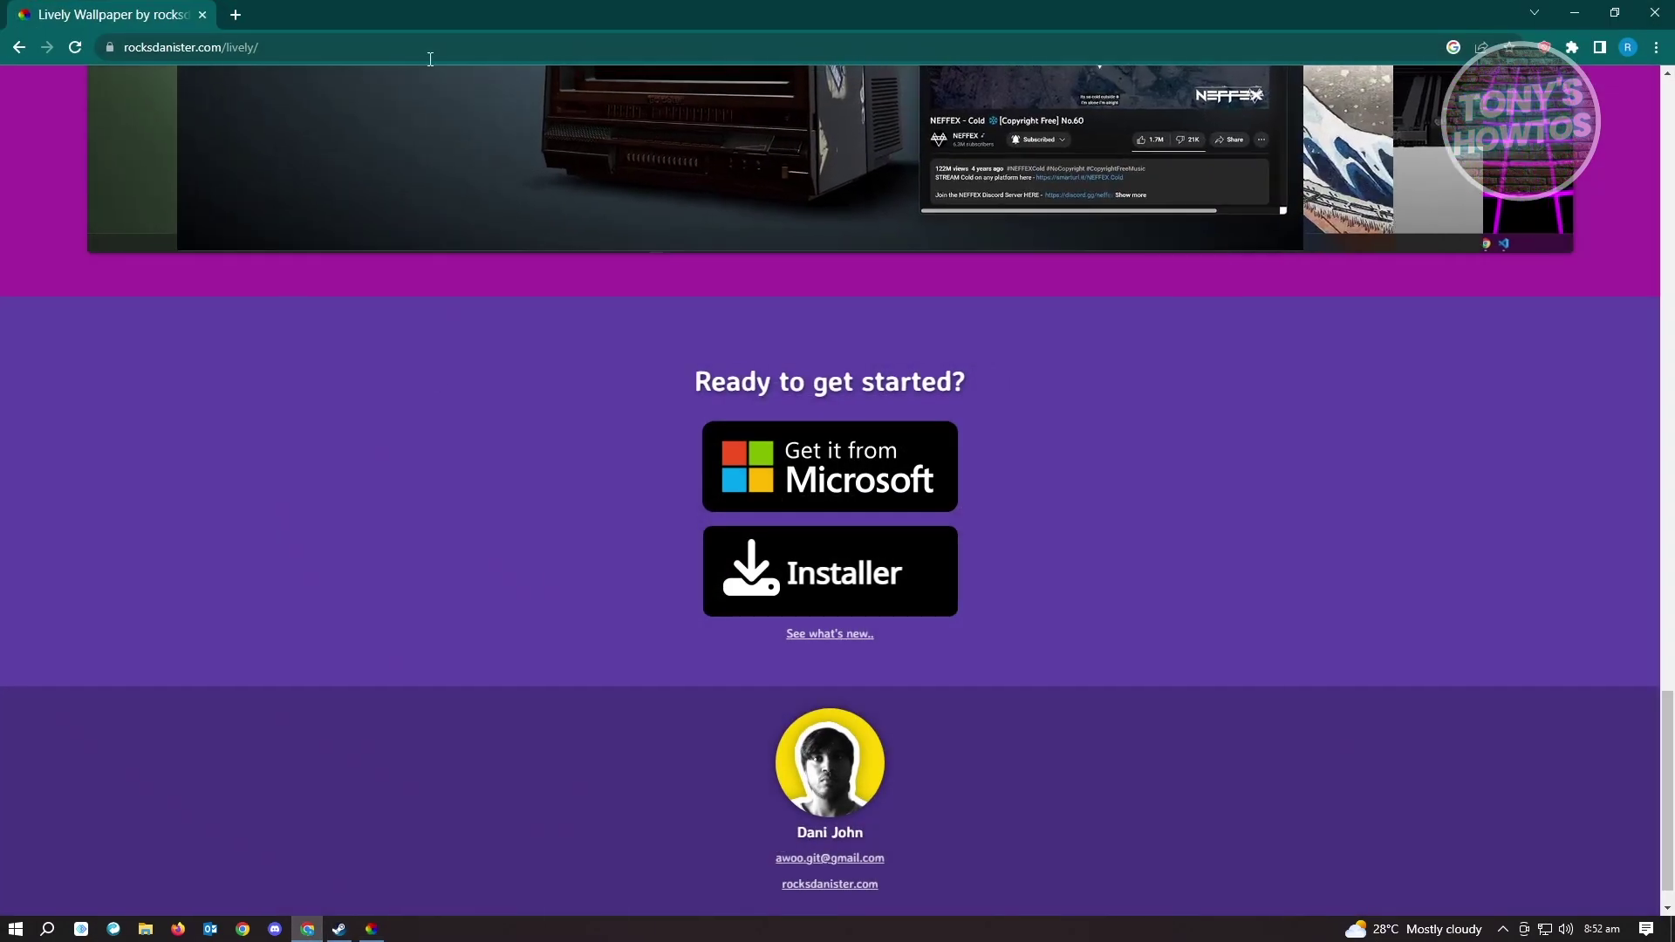
left_click(431, 50)
type("youtu")
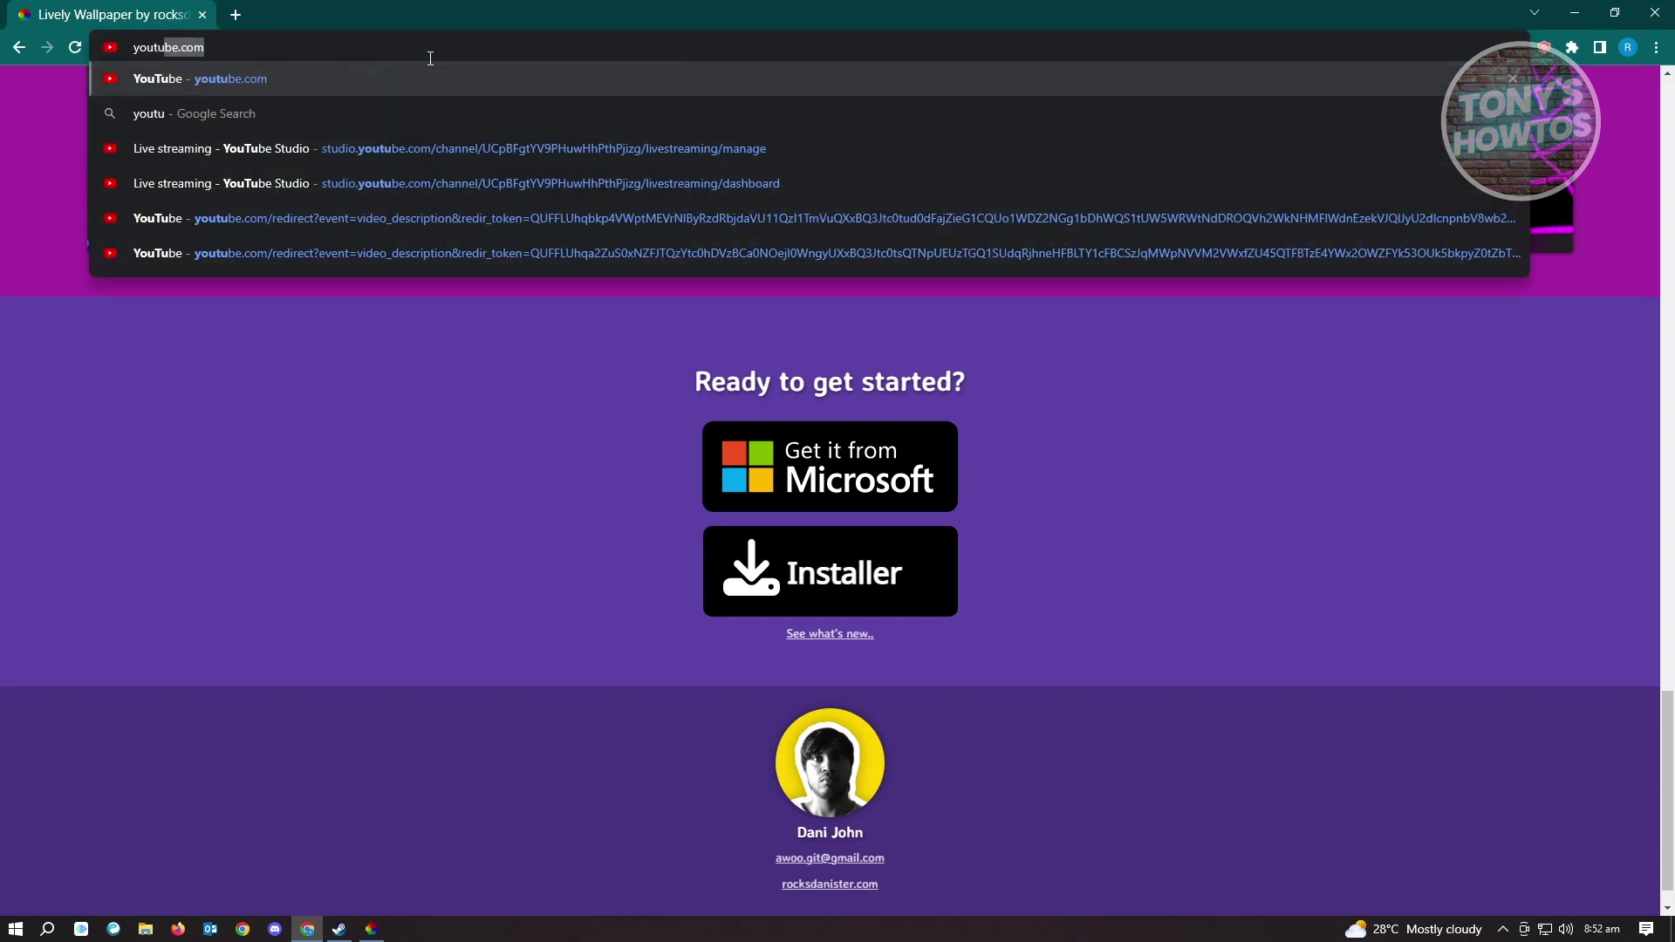
key("Return")
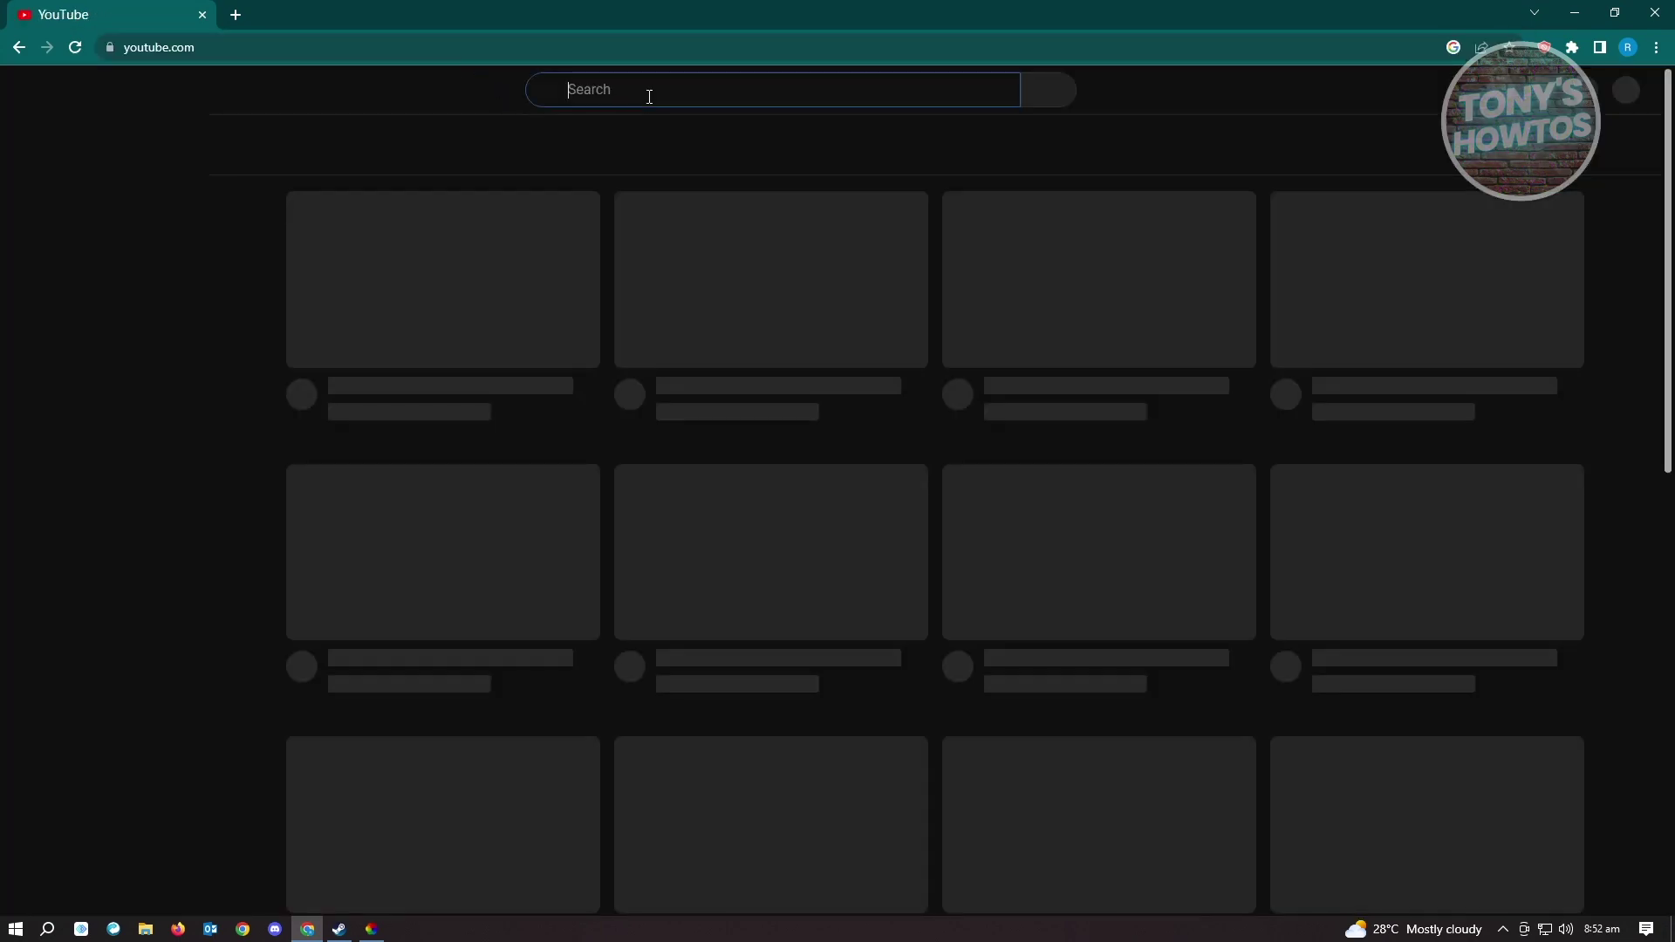
Step: Search YouTube for "live wallpapers" and open the video "The Drive - 12 Hours - 4K Ultra HD 60fps"
type("live wa")
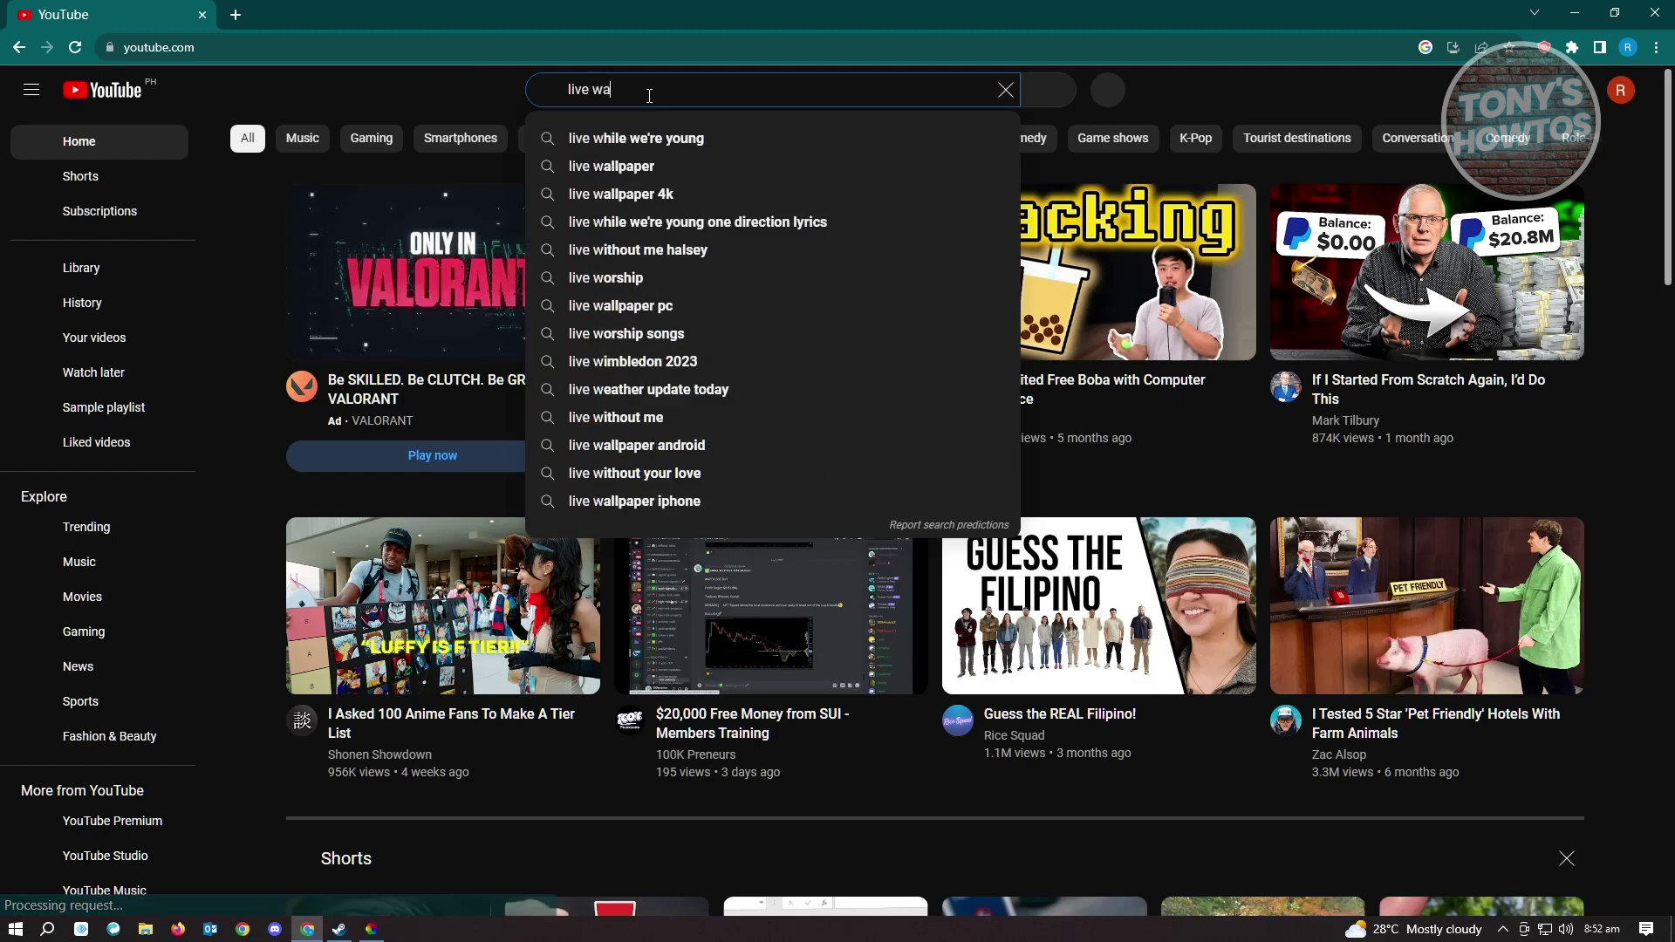
type("llpapers")
key("Return")
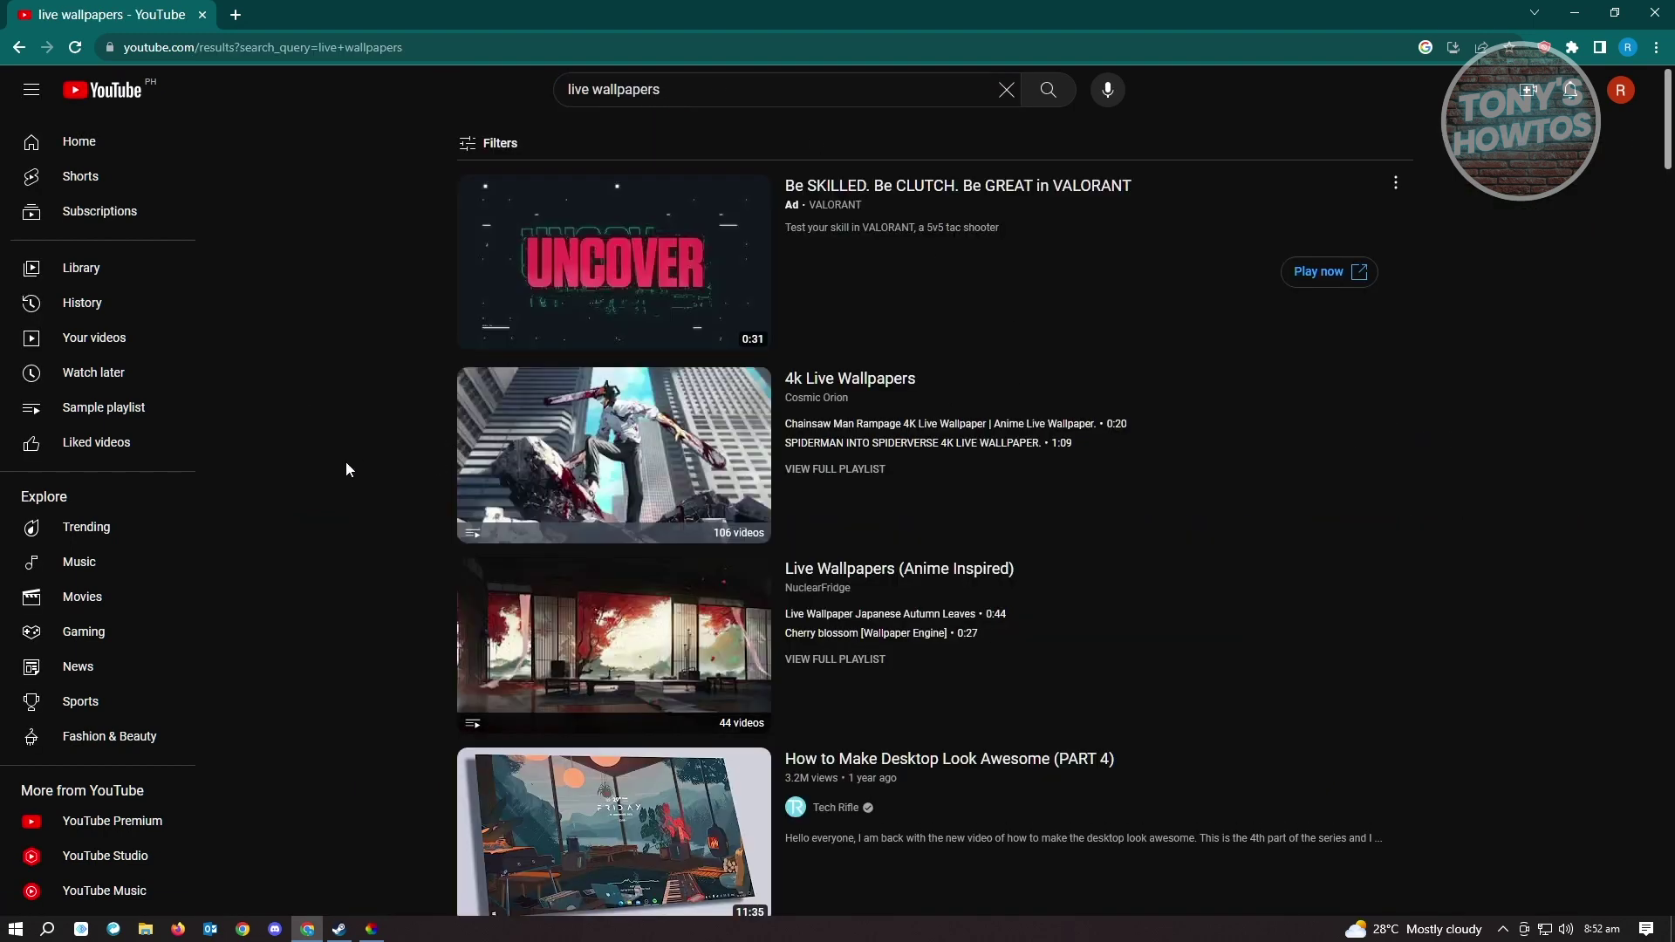
scroll(346, 462, "down", 5)
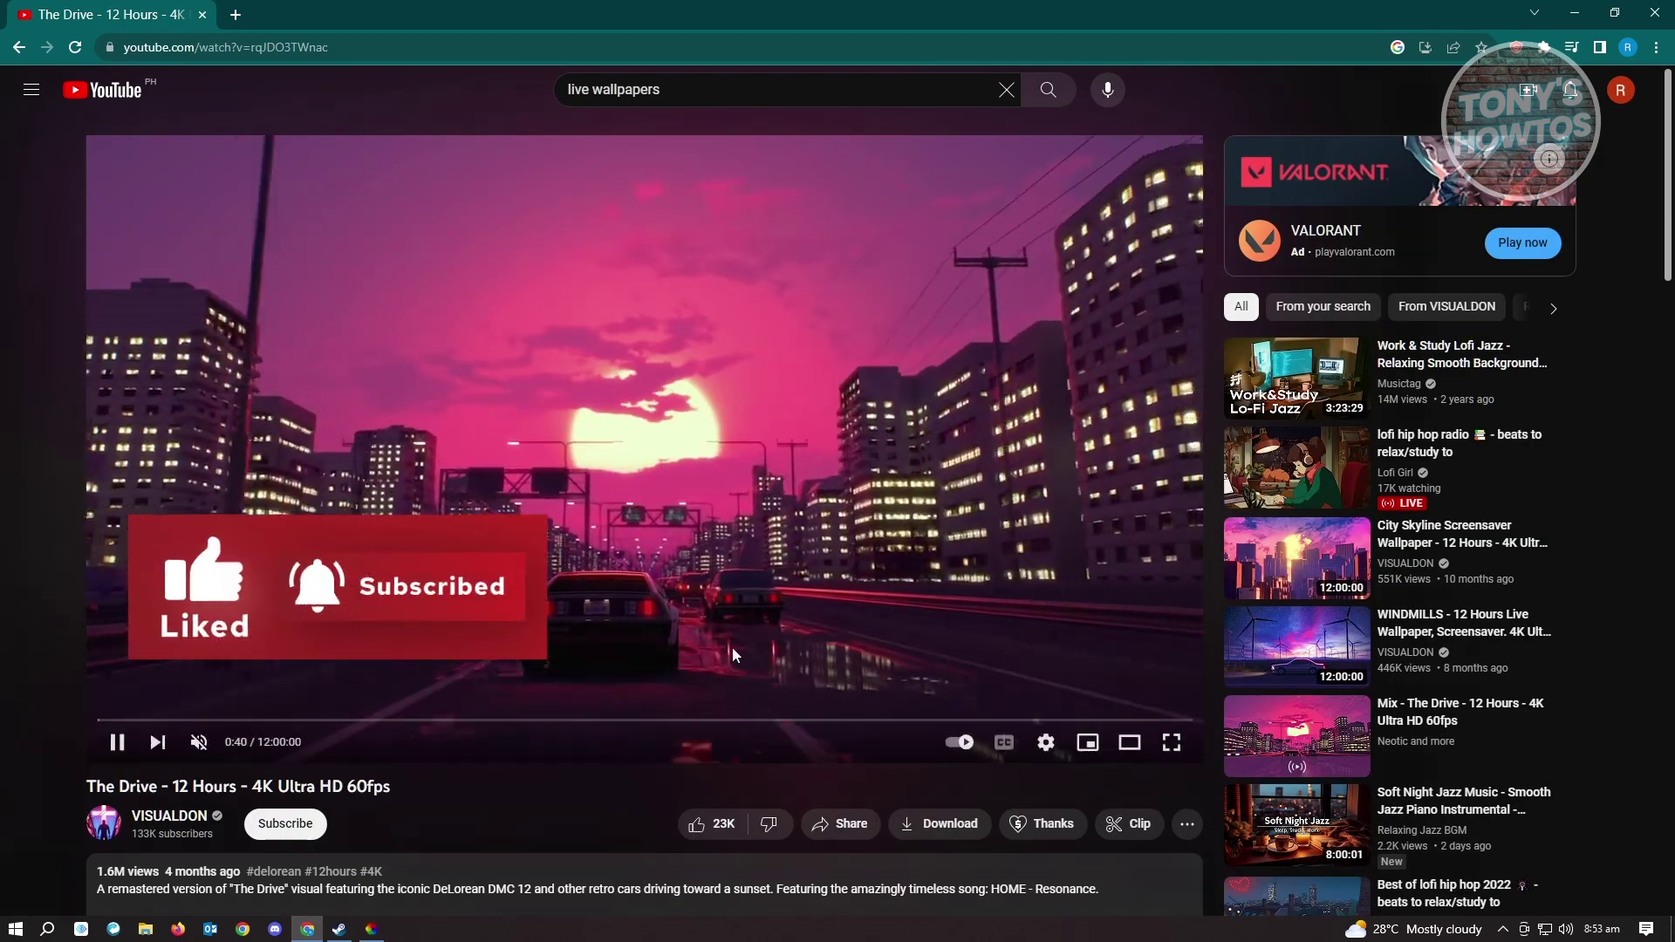
Step: Copy the video's share link, switch to Lively Wallpaper and submit the link as the new wallpaper's URL
left_click(850, 833)
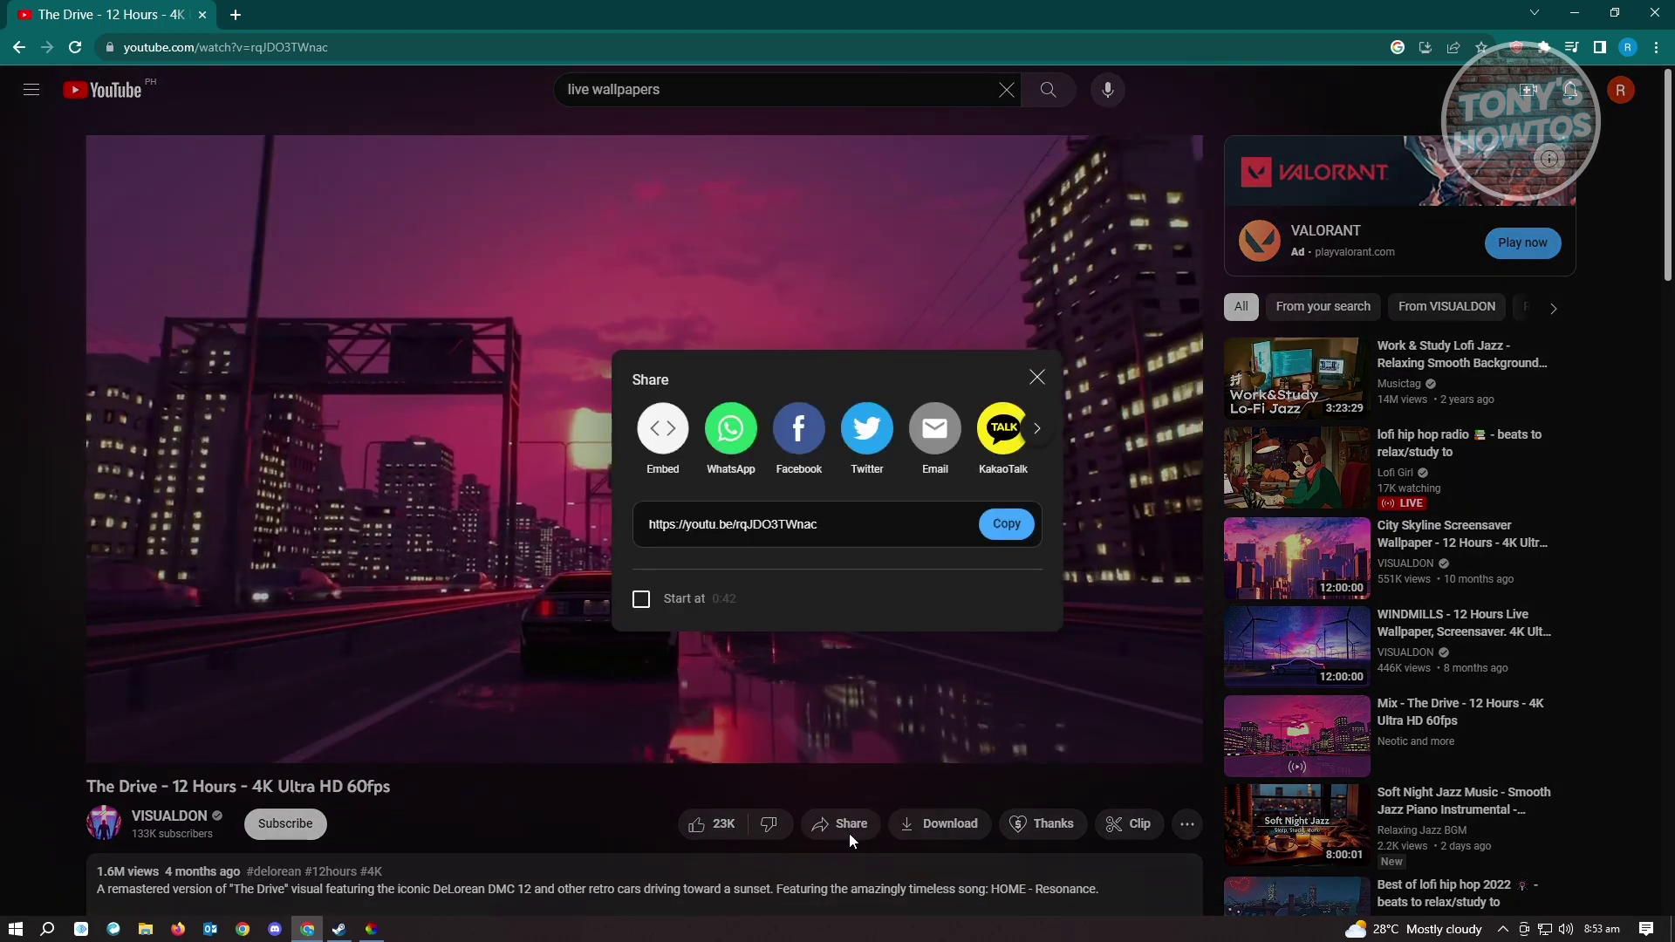
left_click(1009, 525)
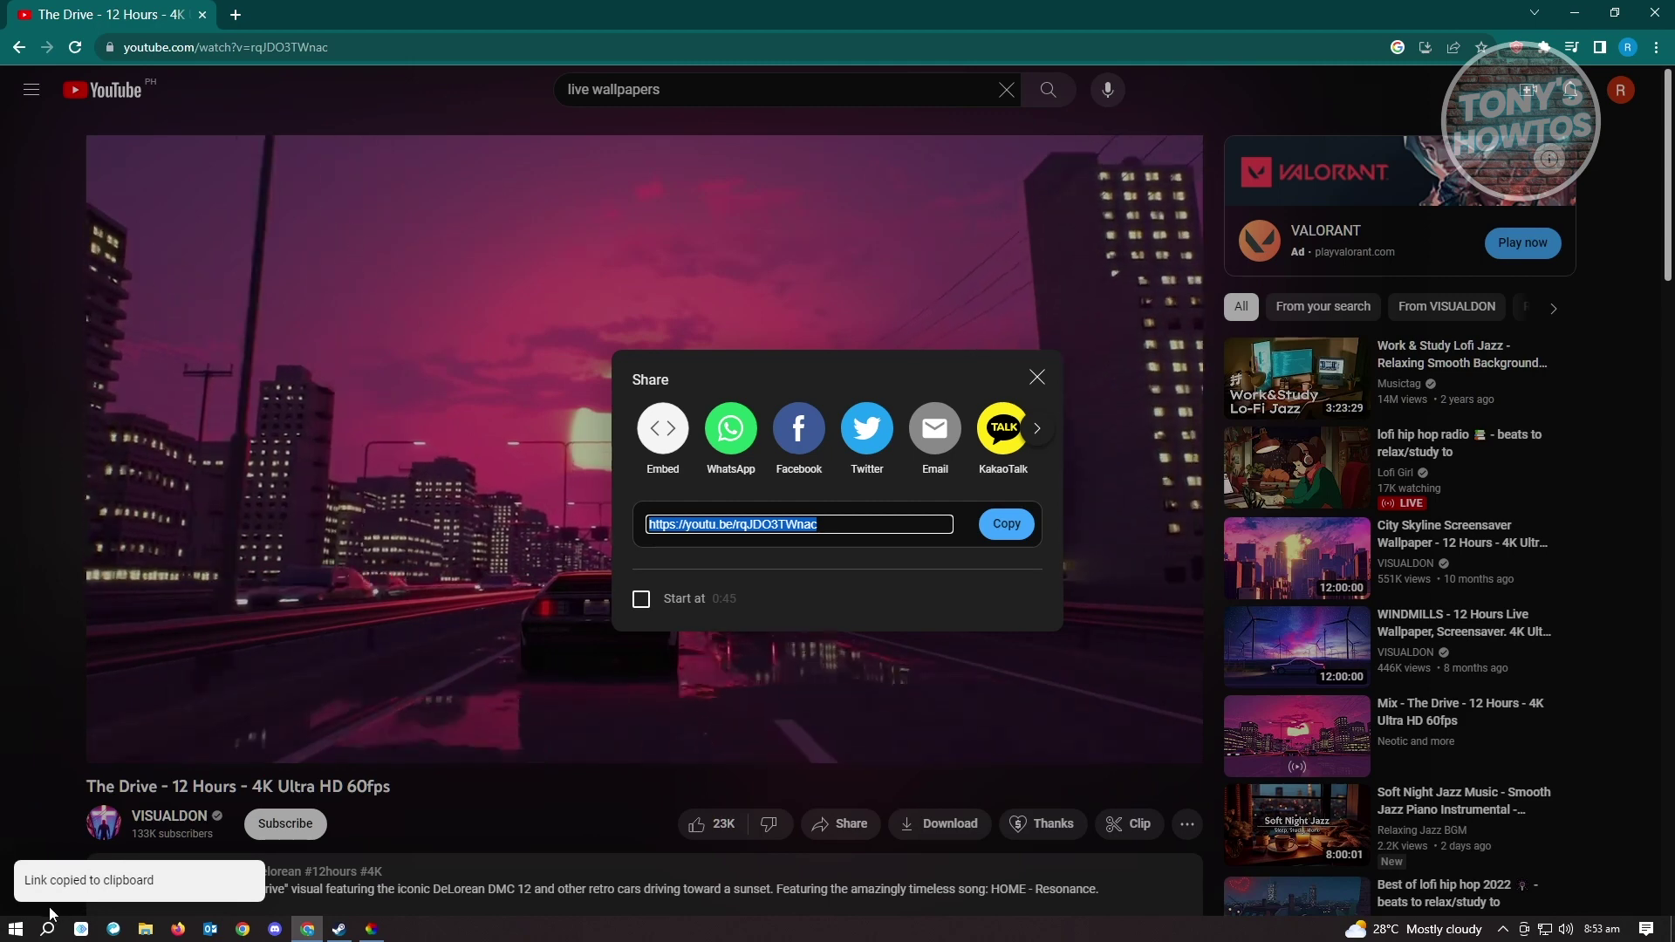
left_click(372, 929)
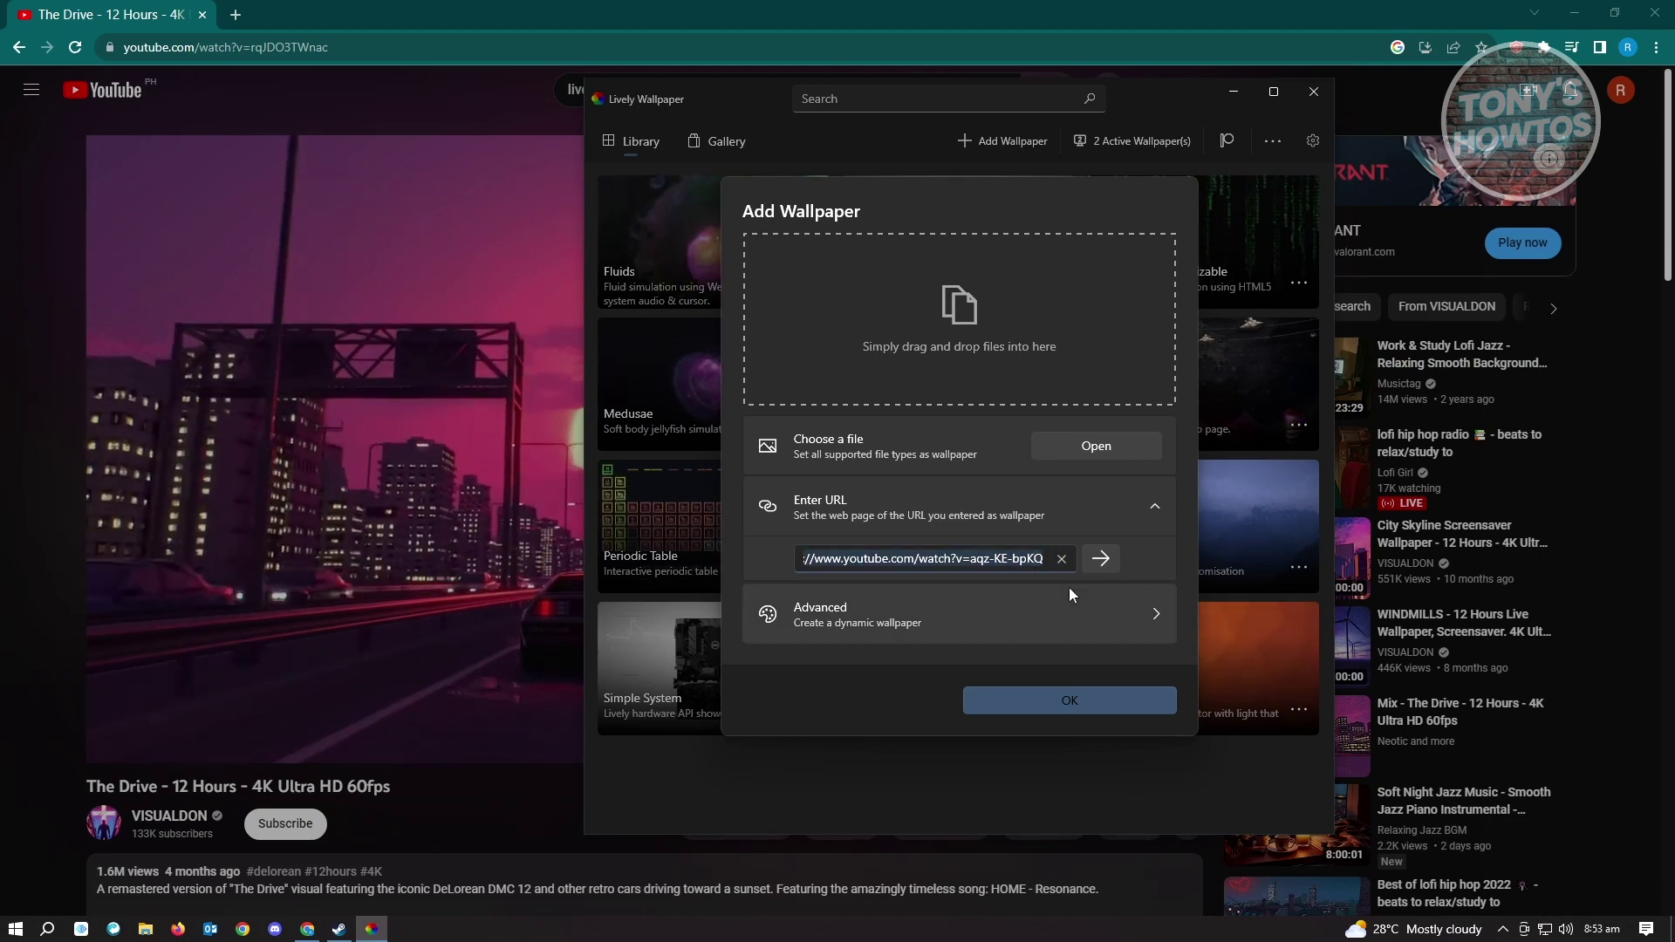
key("ctrl+a")
key("ctrl+v")
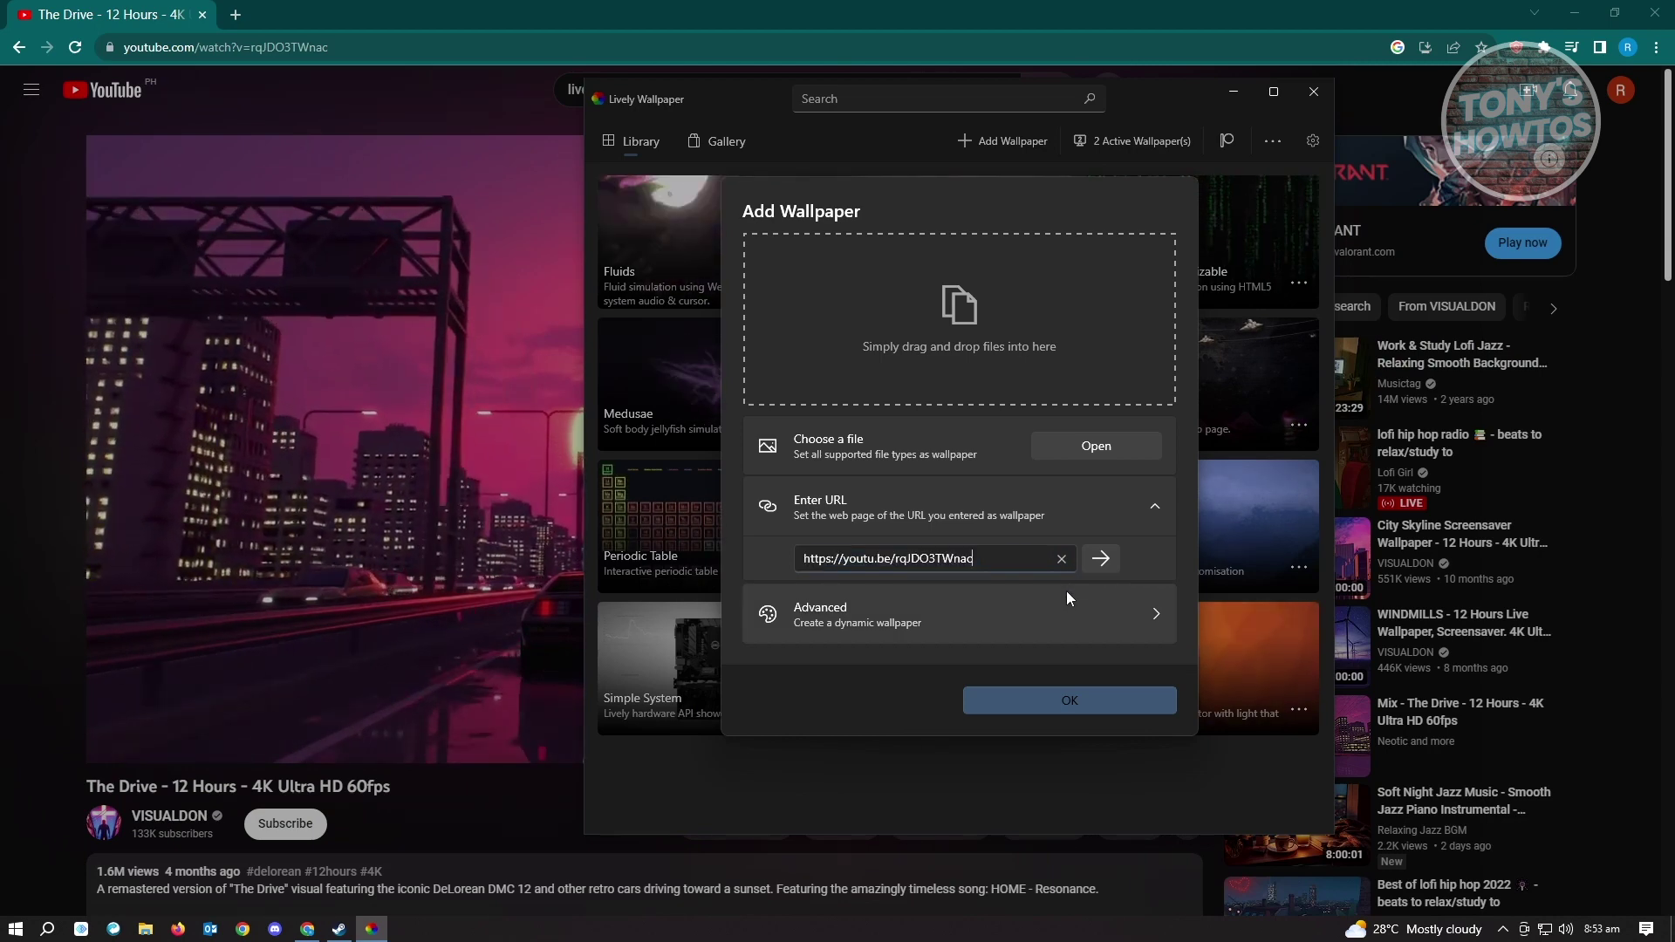
left_click(1107, 559)
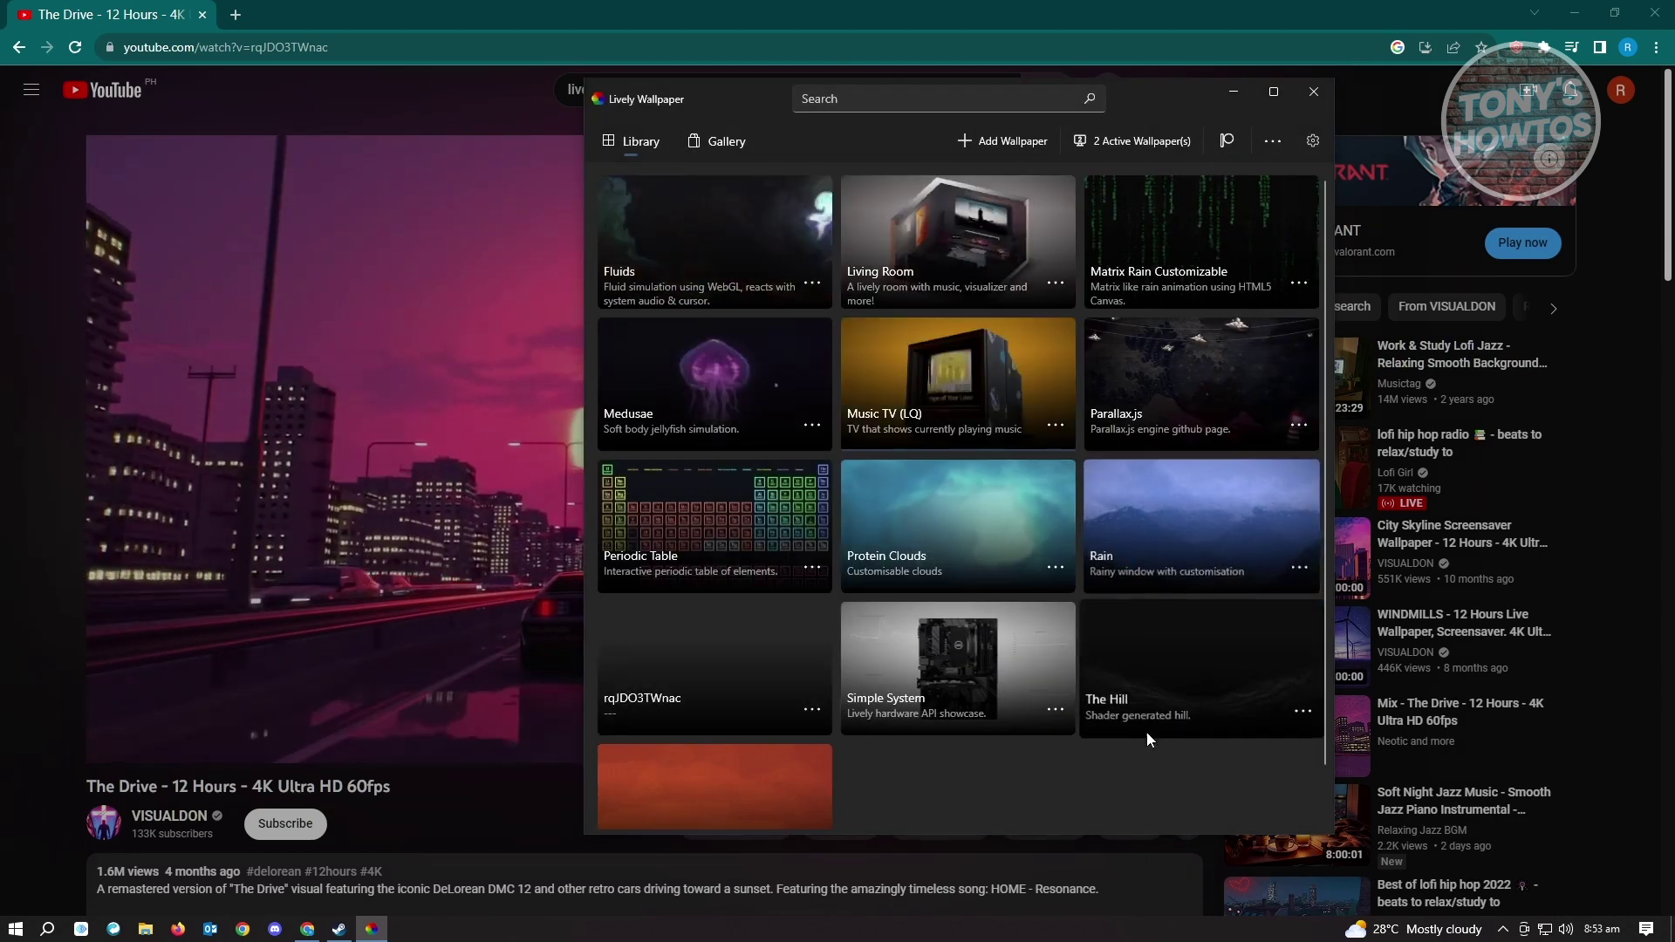
Step: Set the new YouTube wallpaper's title to "Cars" and save its details
scroll(763, 633, "down", 1)
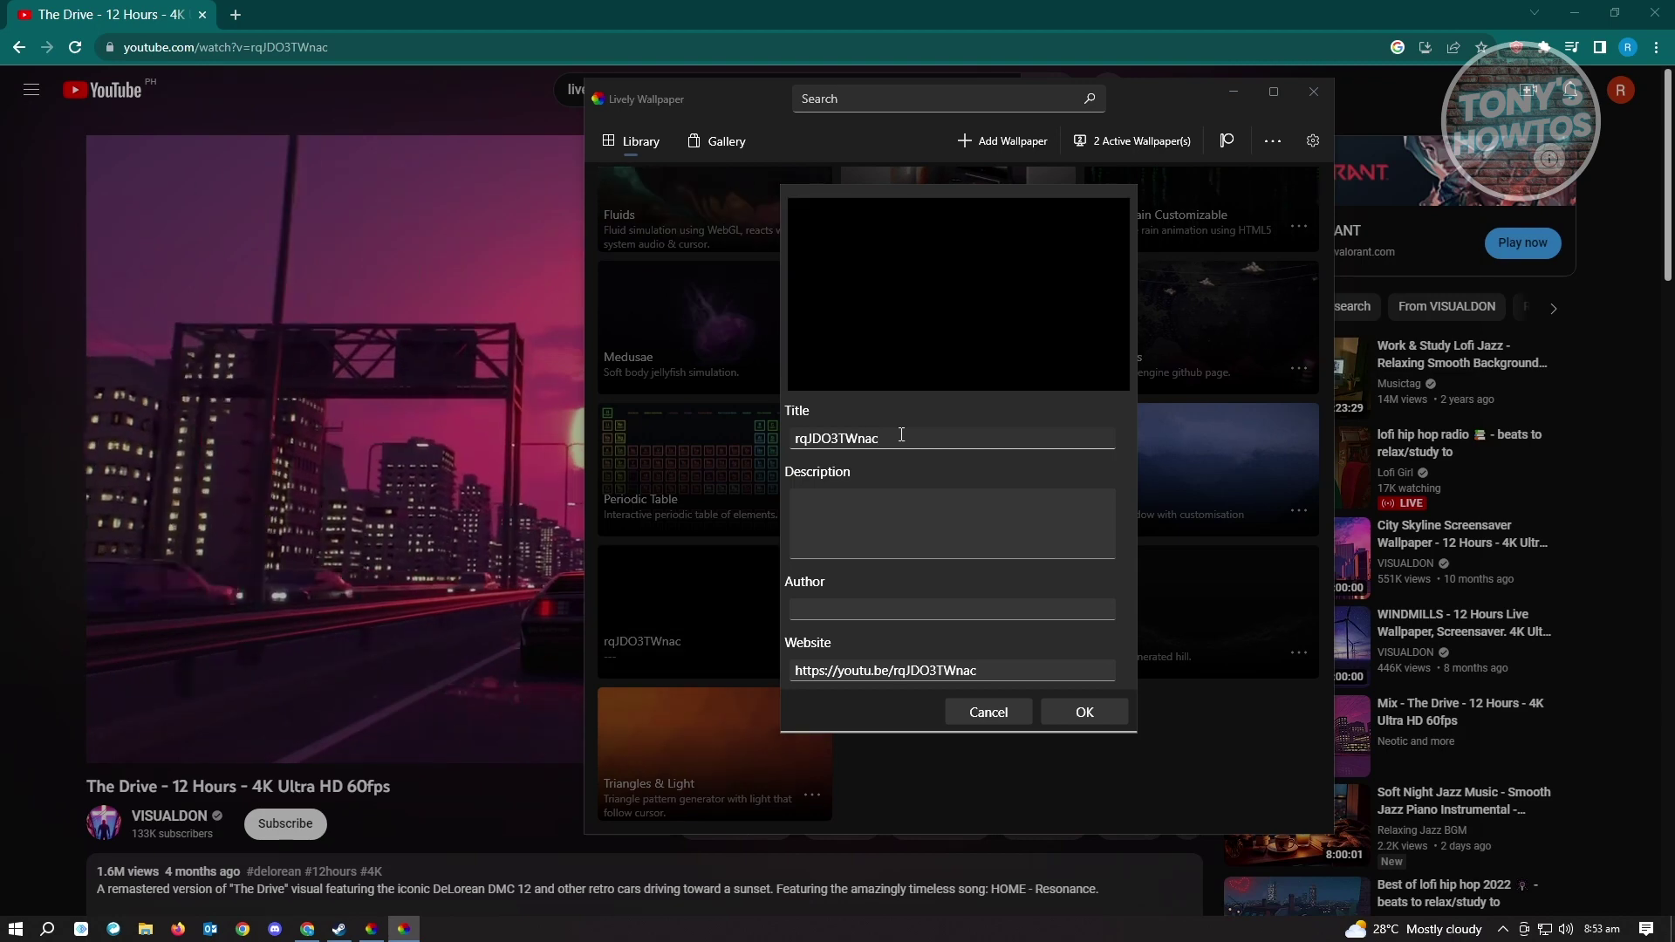
key("ctrl+a")
type("Cars")
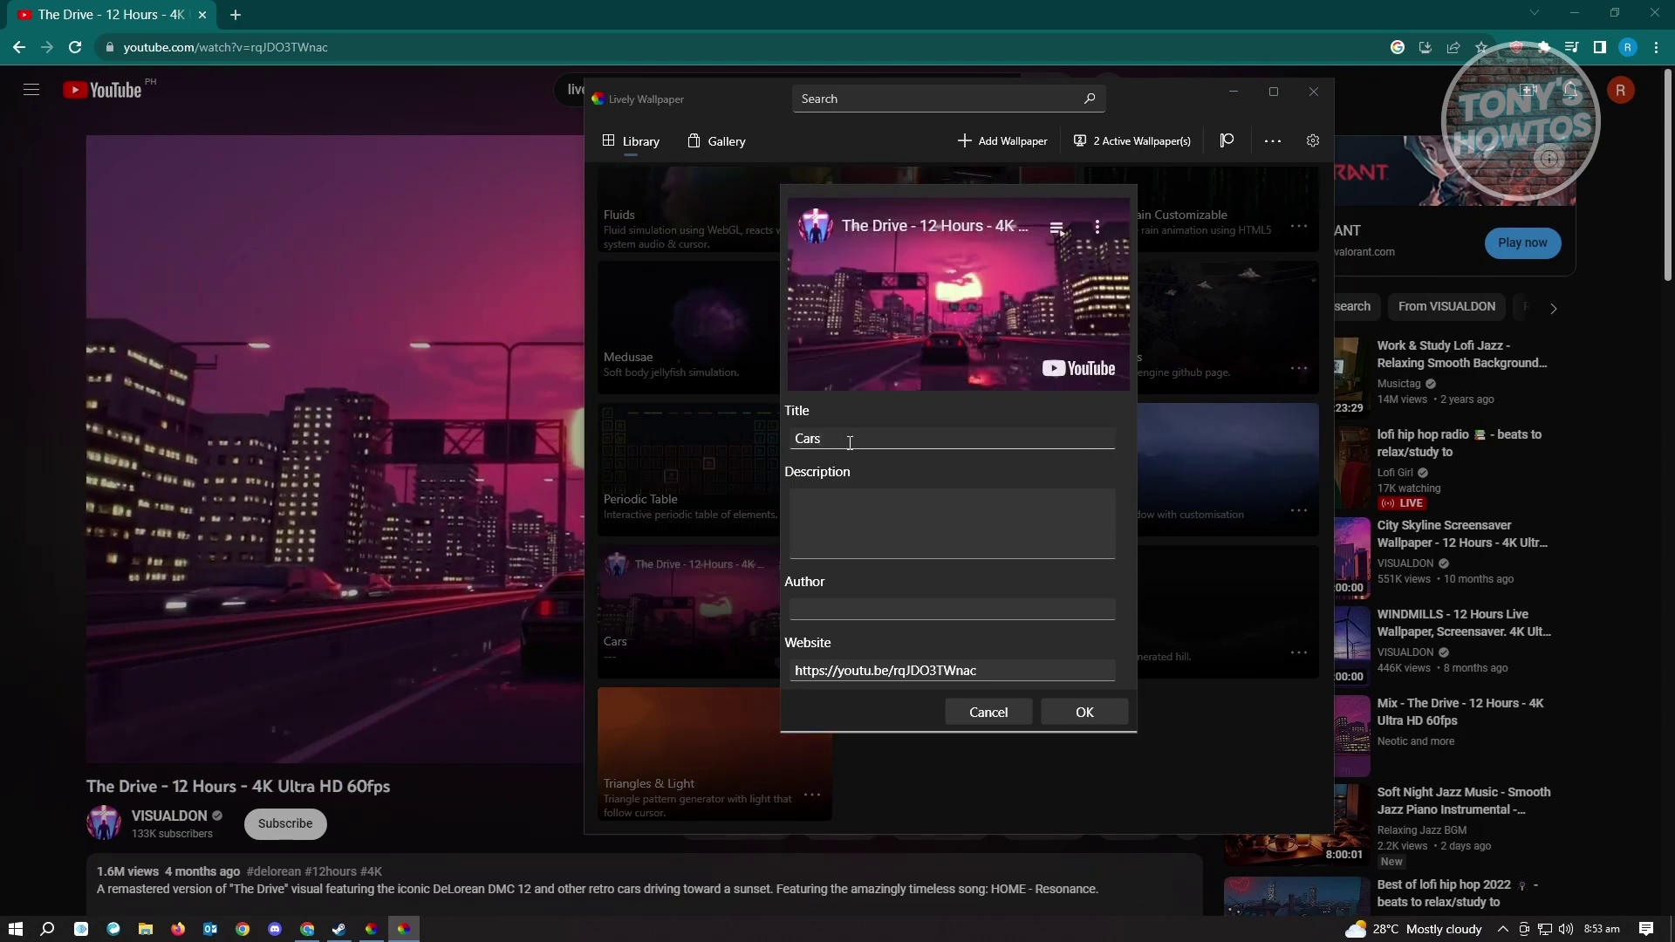
left_click(1084, 713)
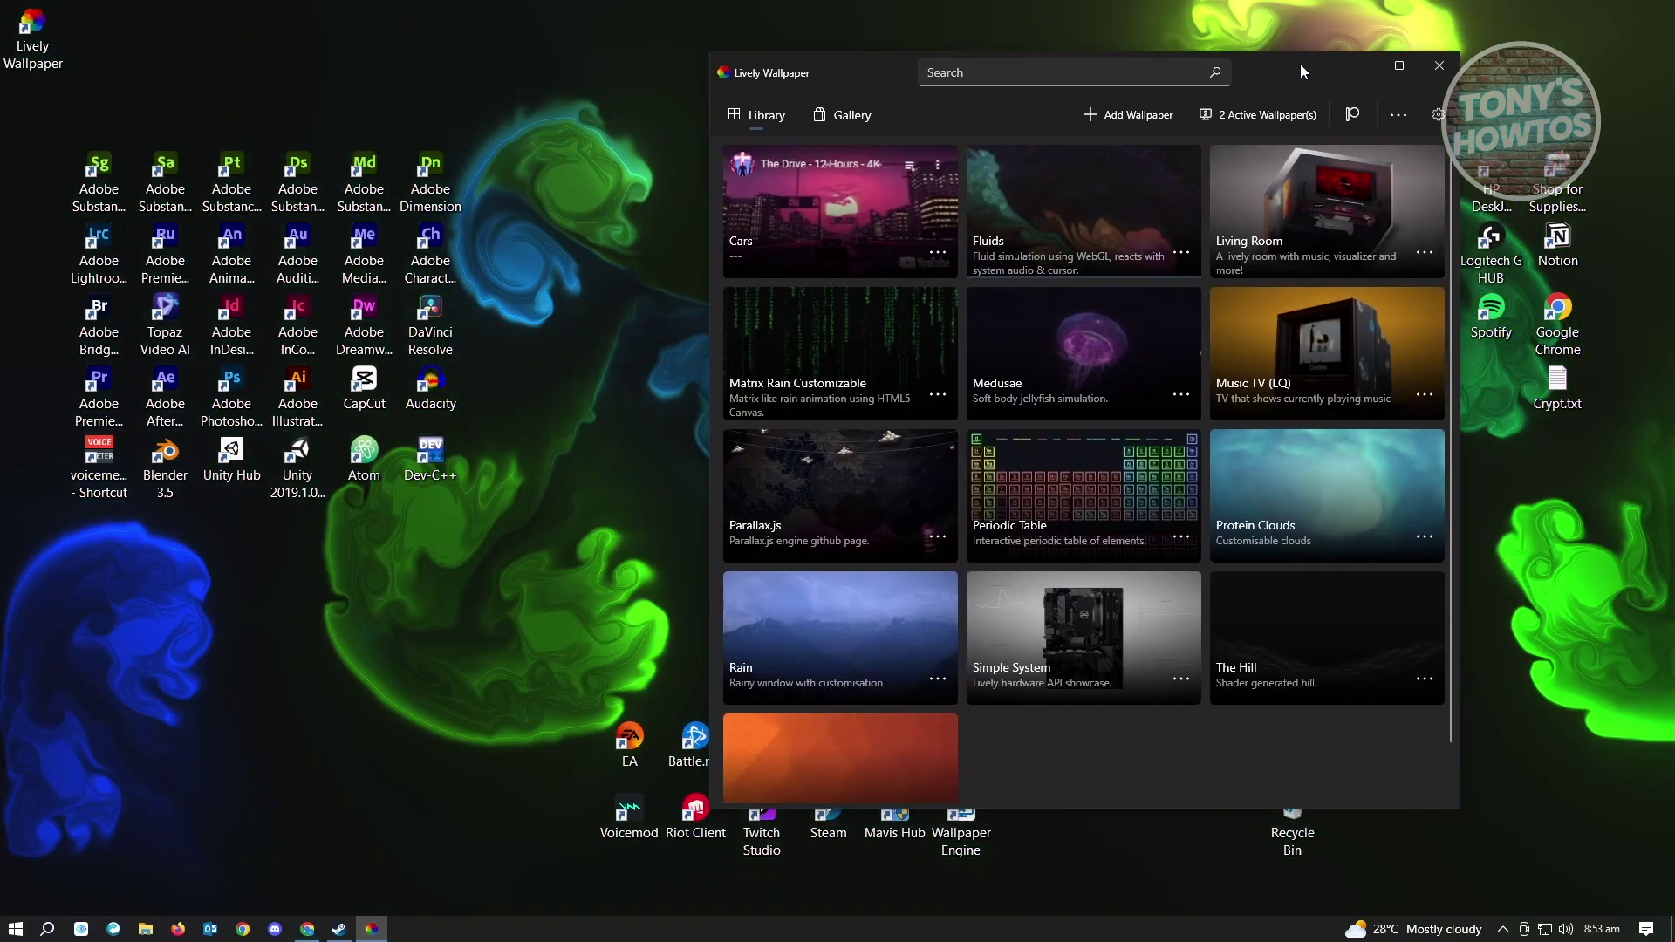
Step: Apply the Cars wallpaper to the desktop and dismiss the Lively Wallpaper window
left_click_drag(1299, 65, 1478, 64)
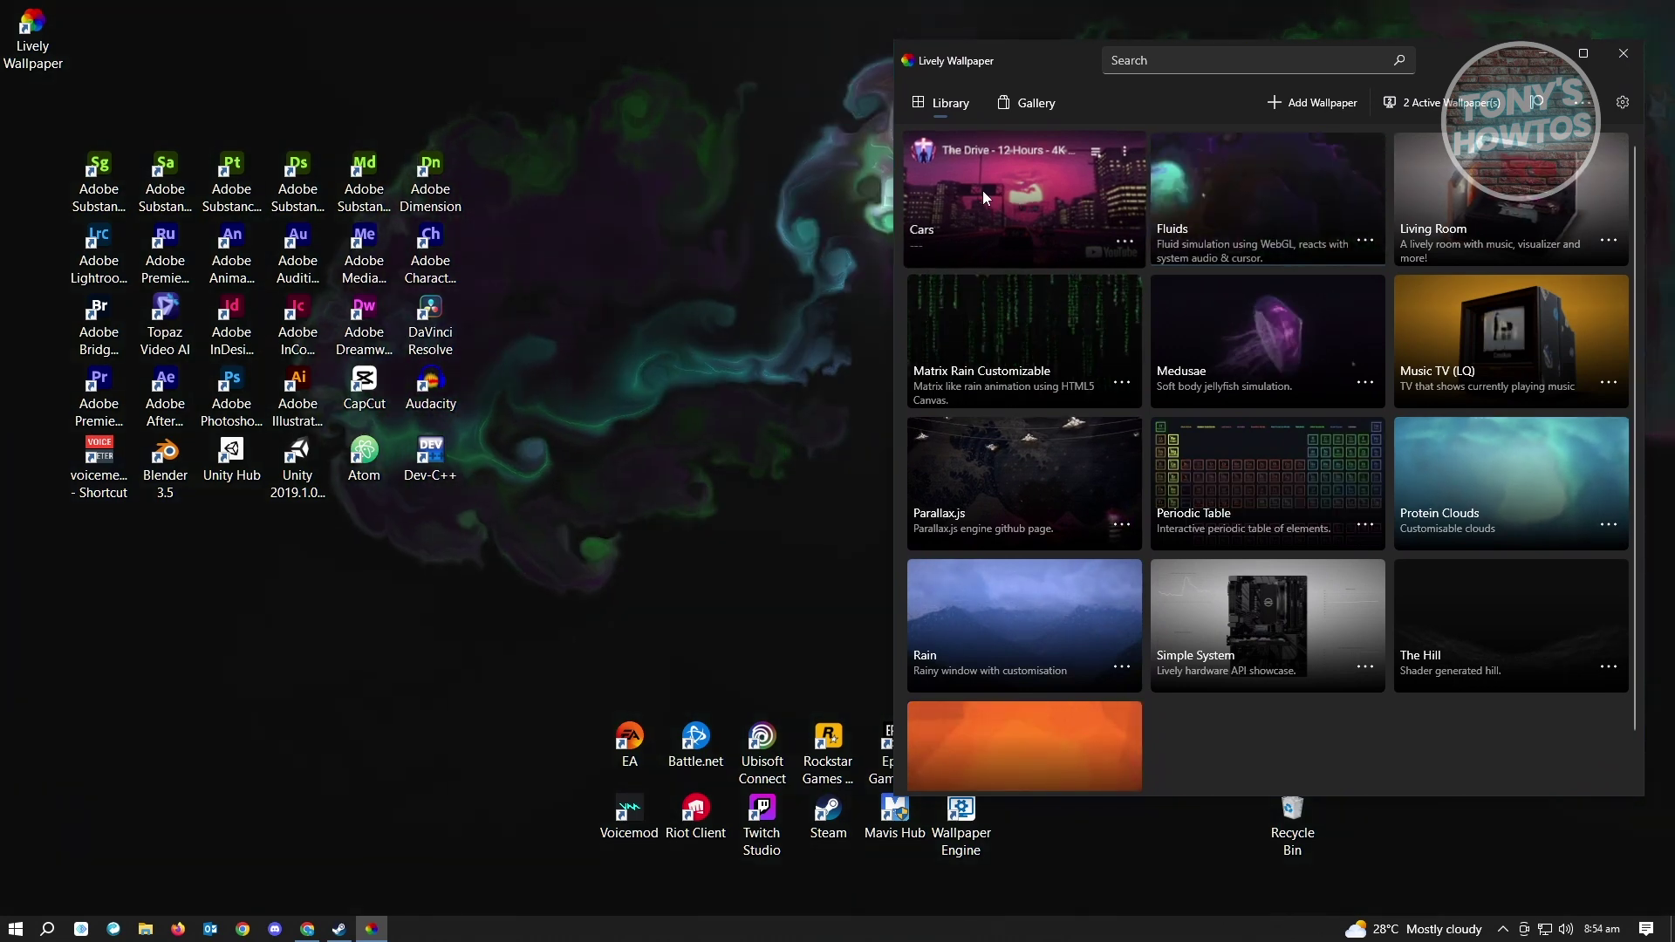
left_click(954, 278)
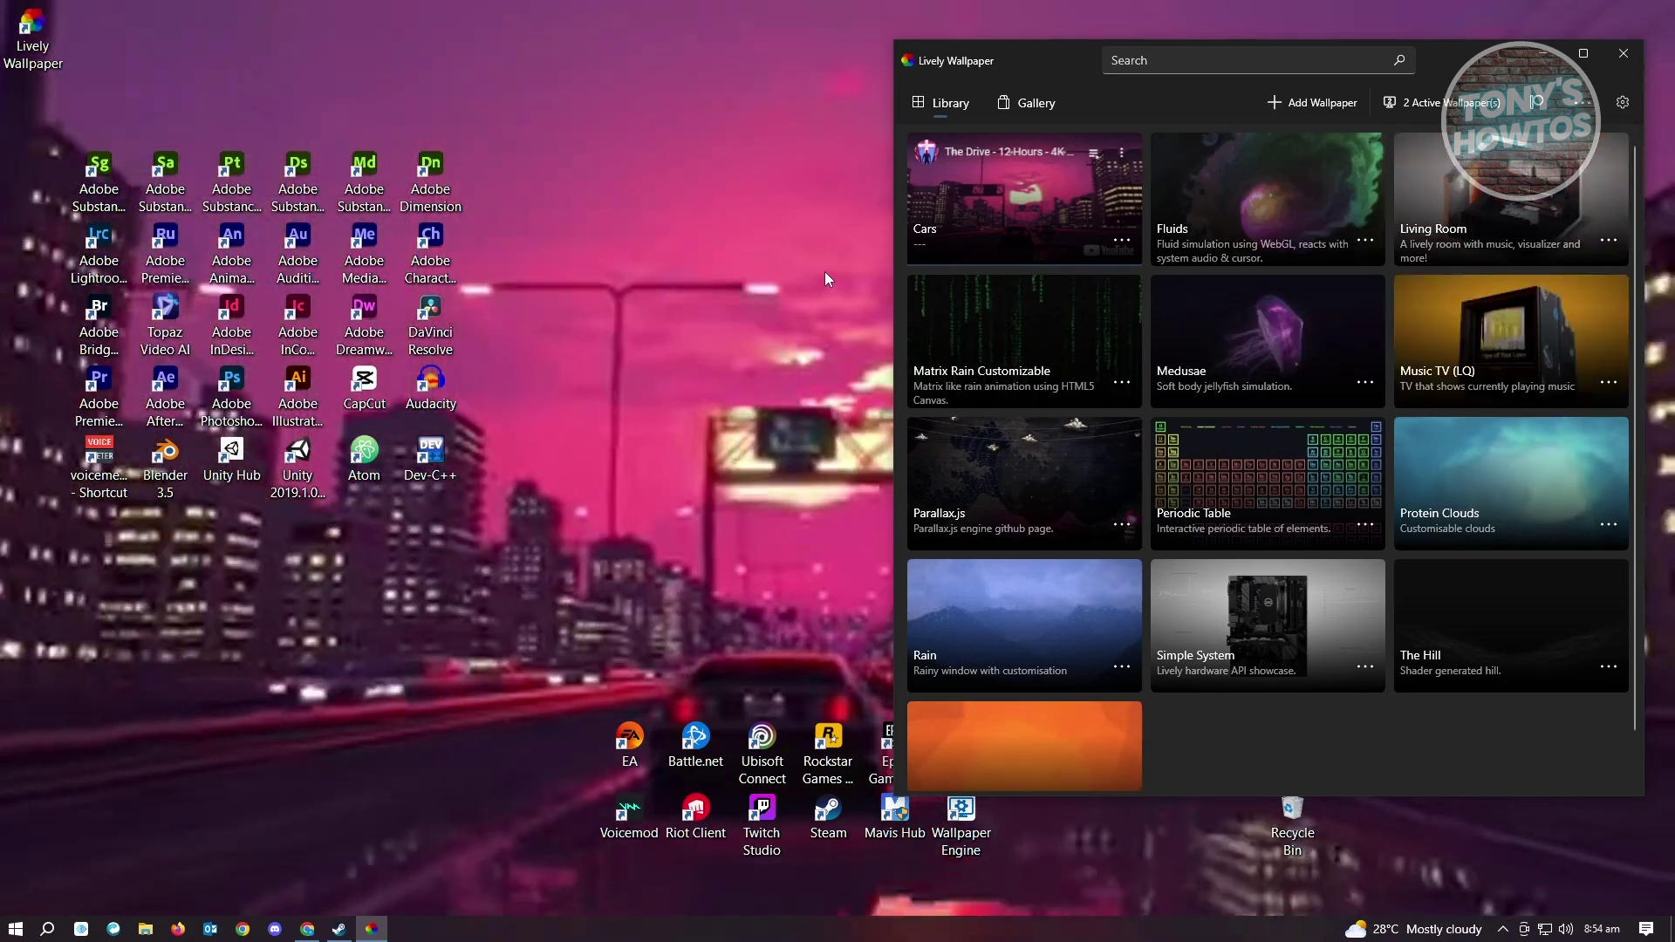
key("alt+F4")
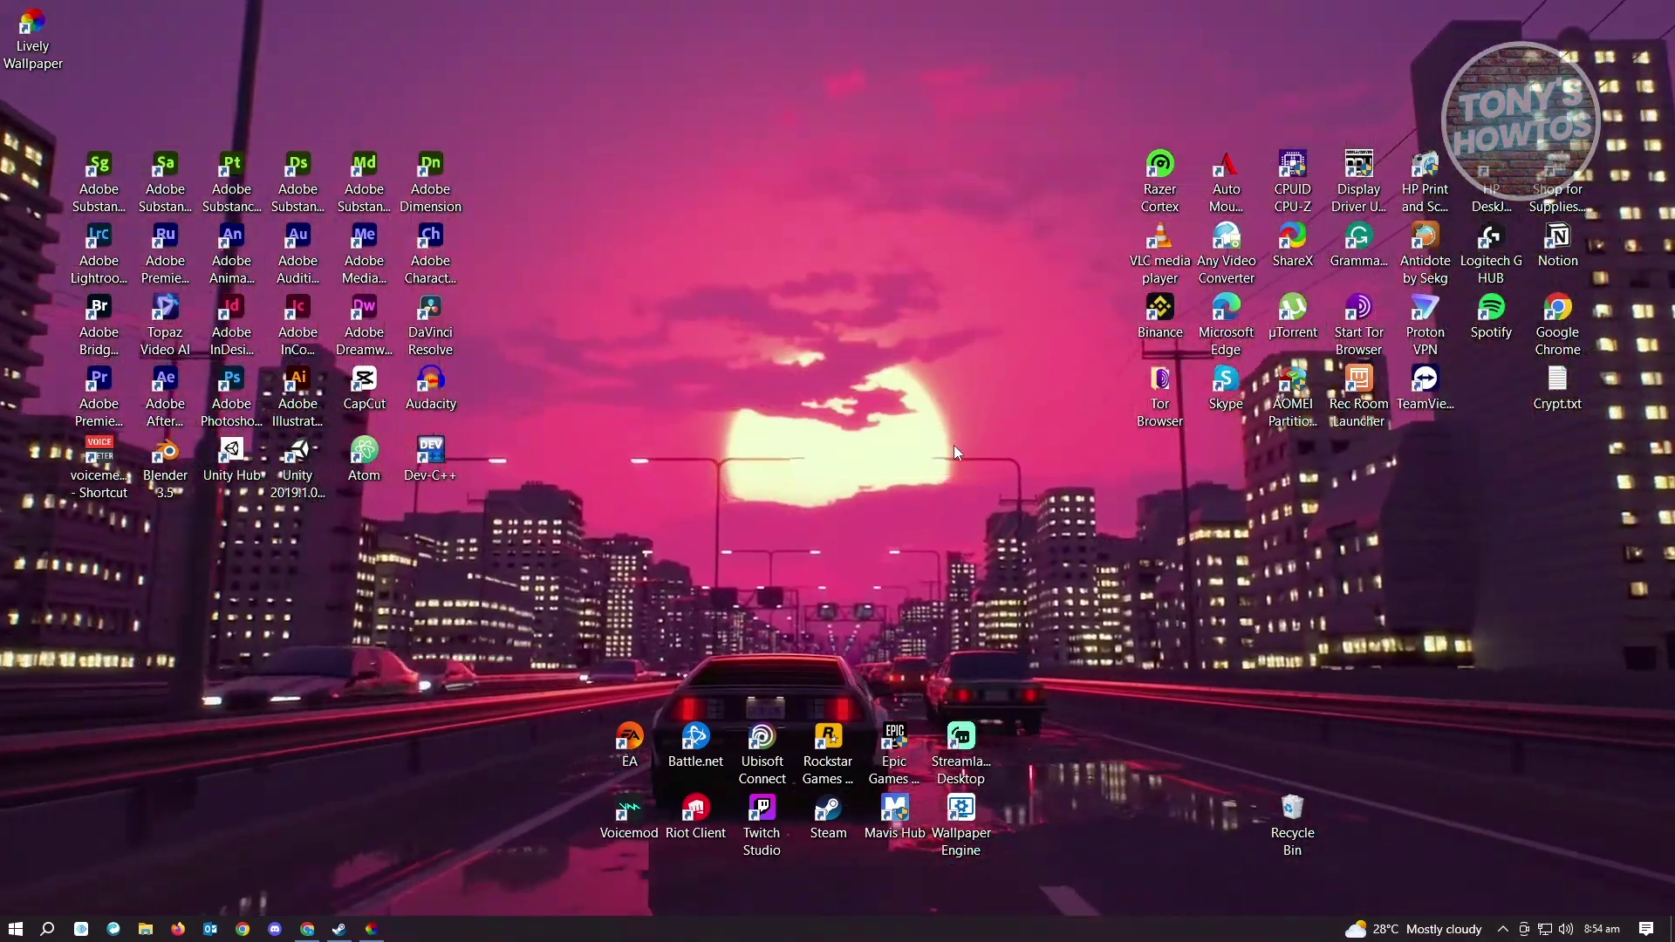